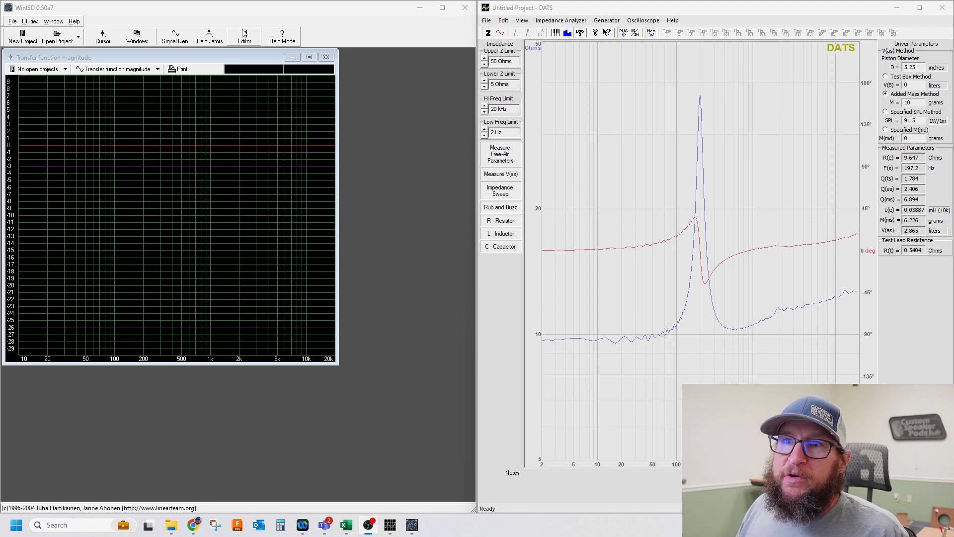
# Step: Open the driver editor and show the driver's Thiele/Small and electro-mechanical parameters
pyautogui.click(245, 35)
pyautogui.click(60, 80)
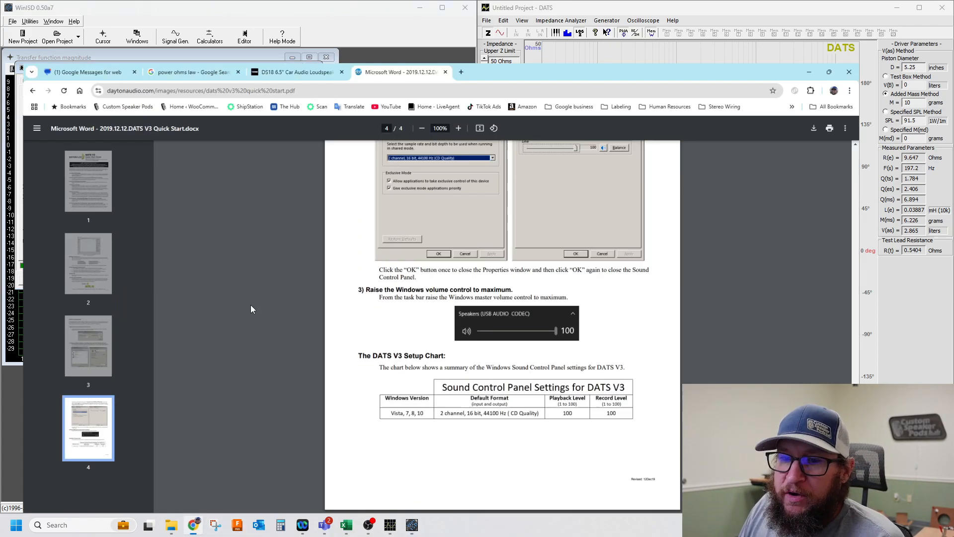
# Step: Switch to Chrome and examine the full technical data of the DS18 XL 6.5" mid-range loudspeaker, 300 watts, 4 ohm (6XL600-4)
pyautogui.click(193, 525)
pyautogui.click(287, 15)
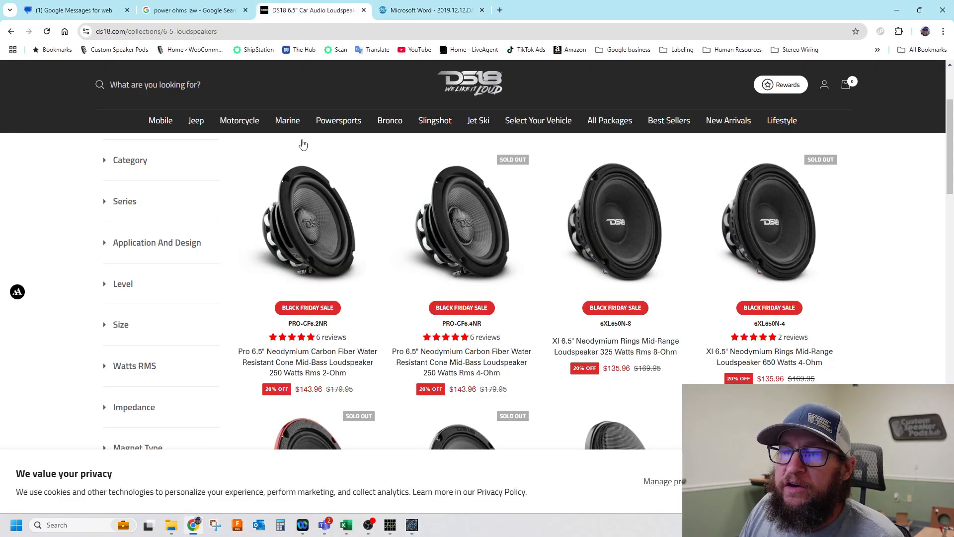
pyautogui.scroll(-10, 303, 149)
pyautogui.scroll(-5, 314, 348)
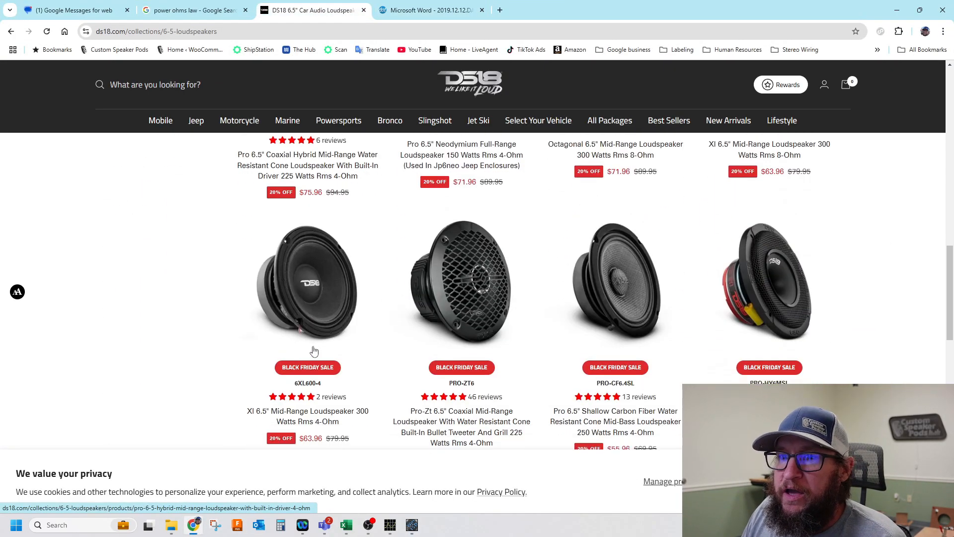
pyautogui.click(312, 248)
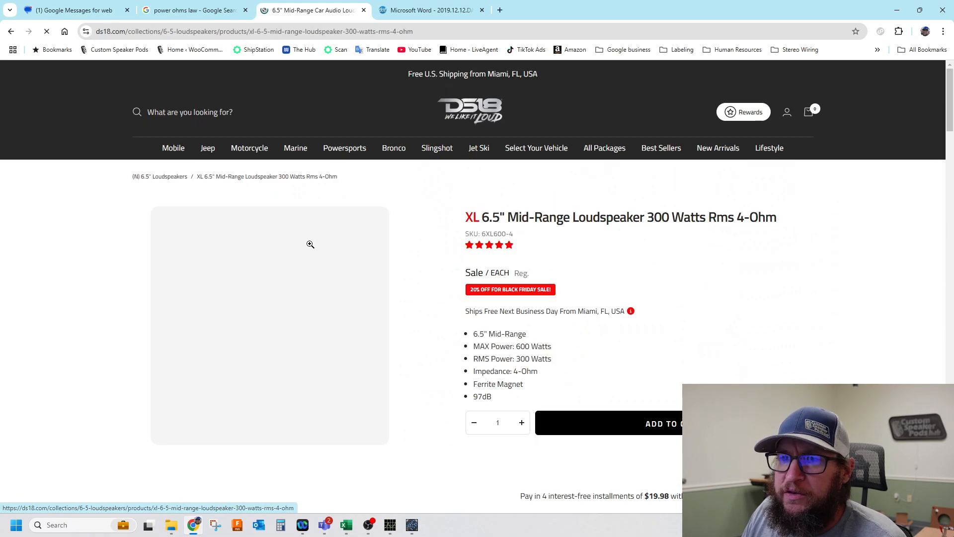
pyautogui.scroll(-5, 428, 383)
pyautogui.scroll(-15, 429, 390)
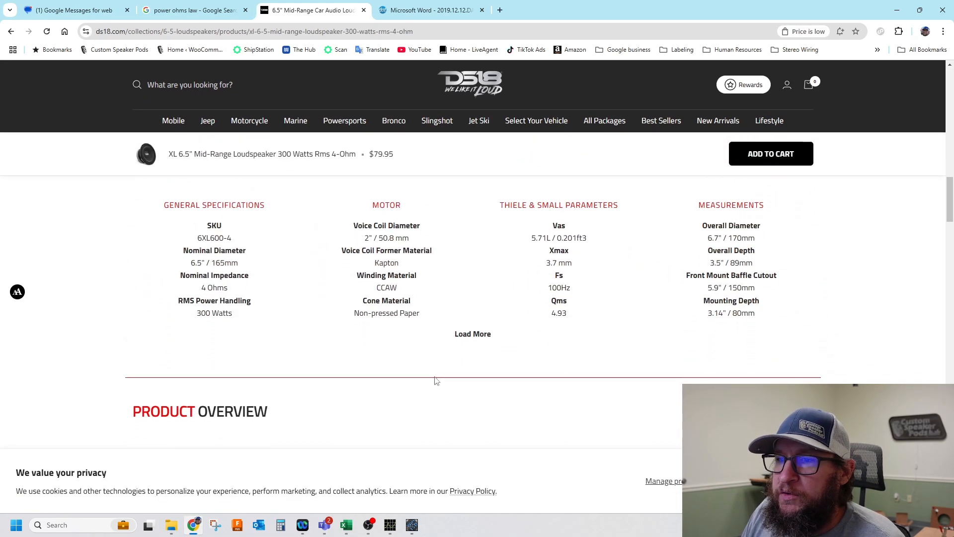
pyautogui.click(466, 340)
pyautogui.scroll(-3, 547, 348)
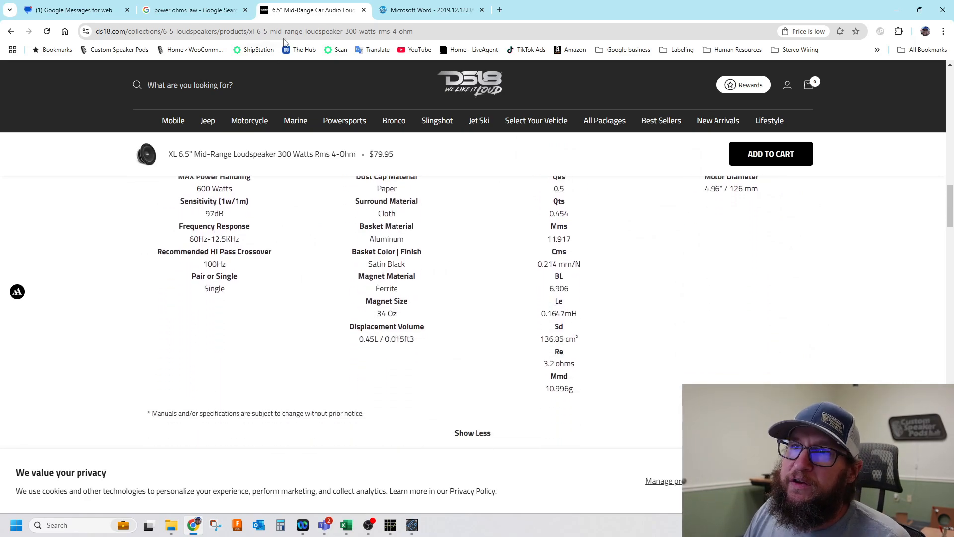
pyautogui.click(895, 11)
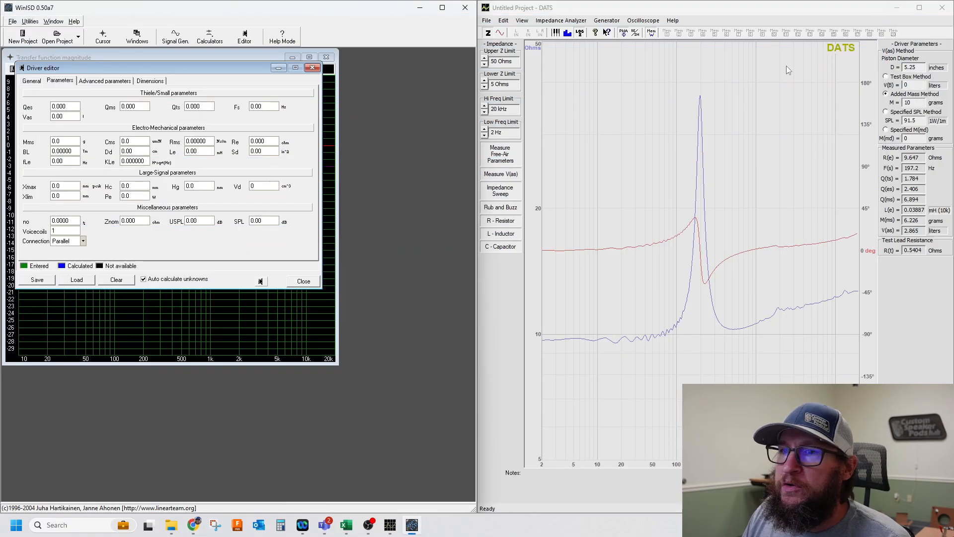
# Step: In DATS, measure the driver's free-air parameters and its V(as) with a 10 g added mass
pyautogui.click(707, 209)
pyautogui.click(500, 155)
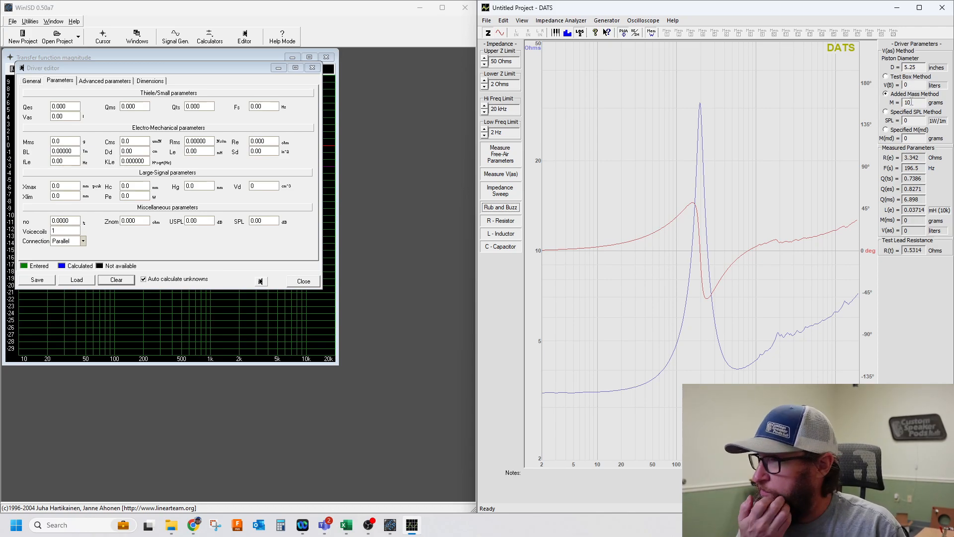
pyautogui.click(501, 179)
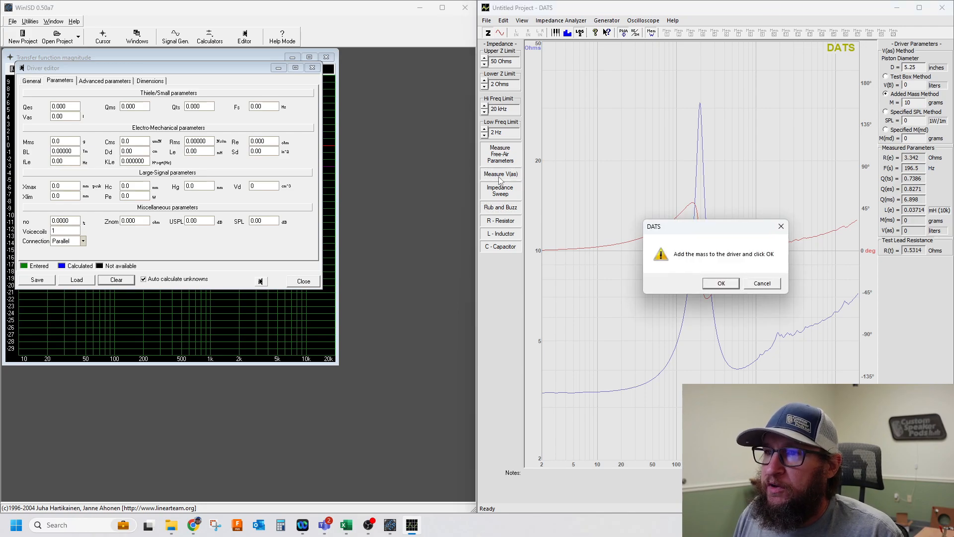
pyautogui.click(726, 283)
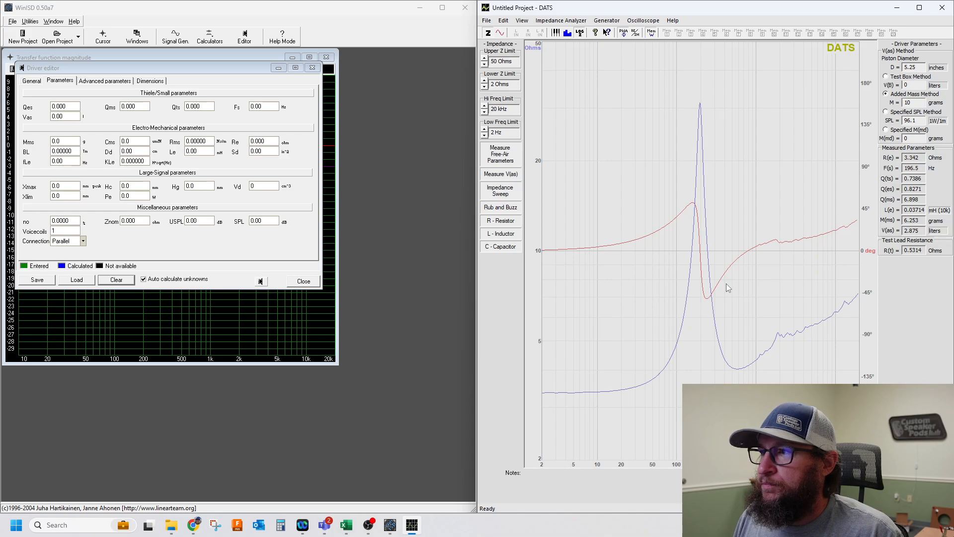
# Step: In WinISD, enter DS18 as the driver's manufacturer and brand and PRO-ZXI 64BM as its model
pyautogui.click(33, 81)
pyautogui.click(43, 101)
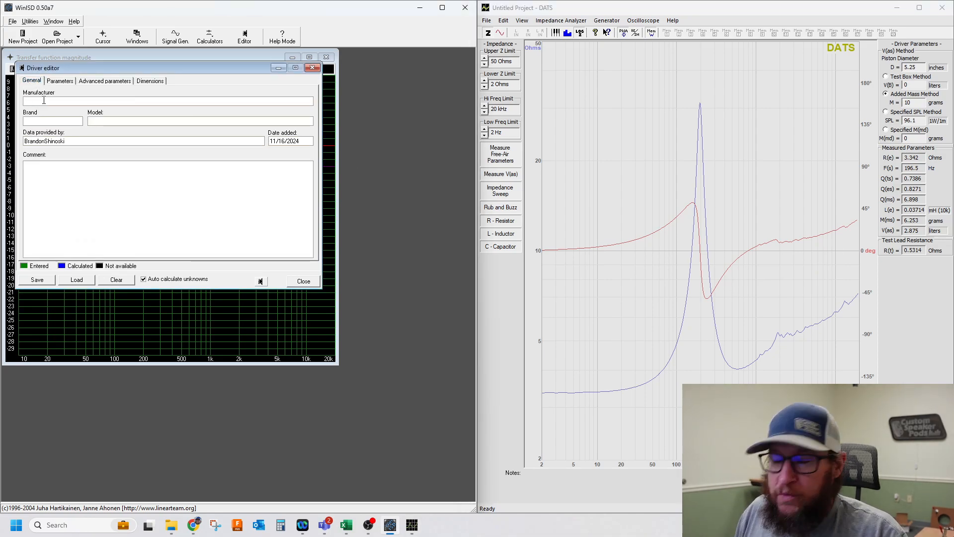
pyautogui.write('DS18')
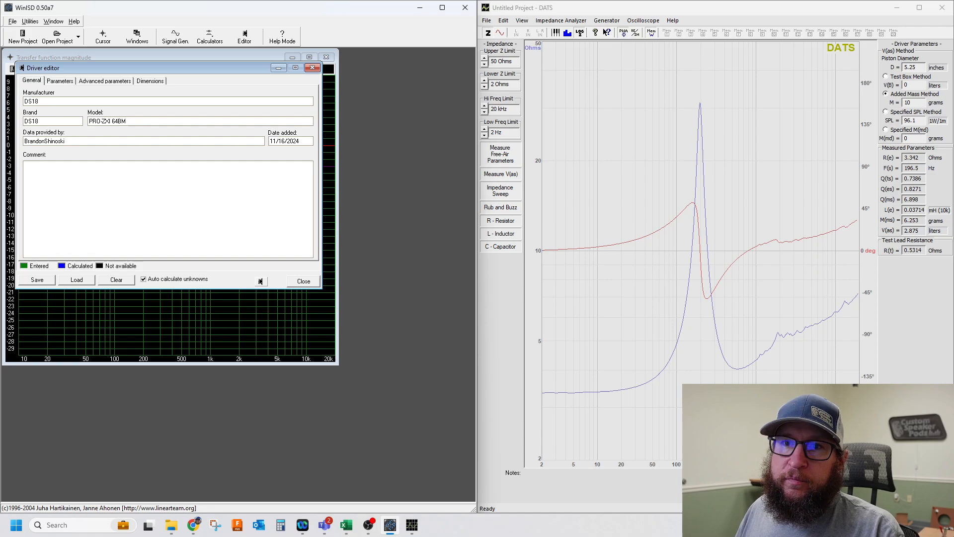
# Step: Set the driver's Qes to 0.827 and its Qts to 0.7386 from the DATS measurement
pyautogui.click(58, 80)
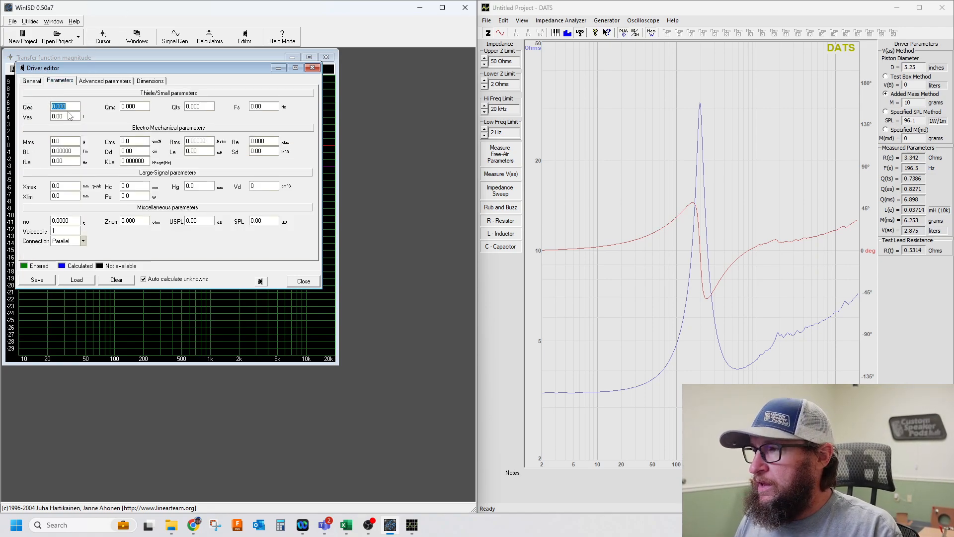
pyautogui.write('.82')
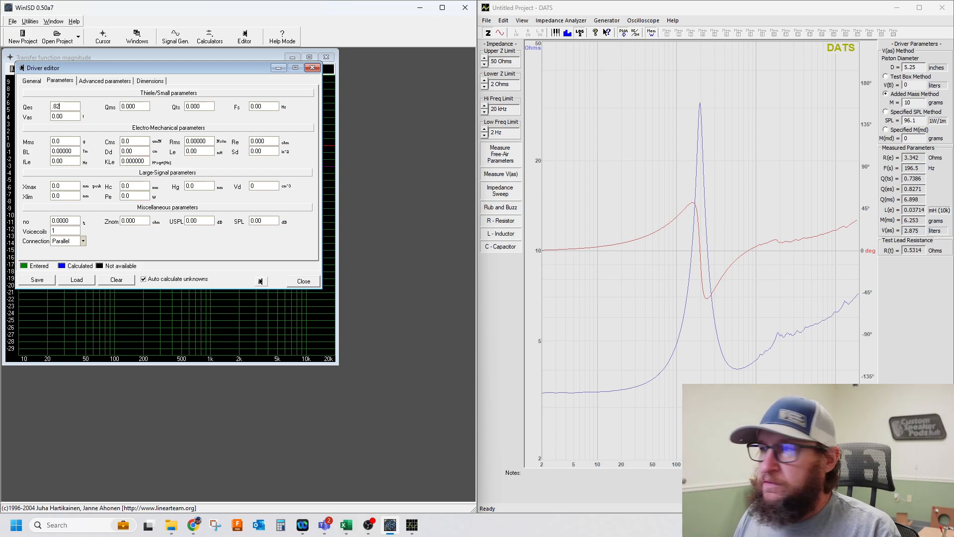
pyautogui.press('Tab')
pyautogui.press('Tab')
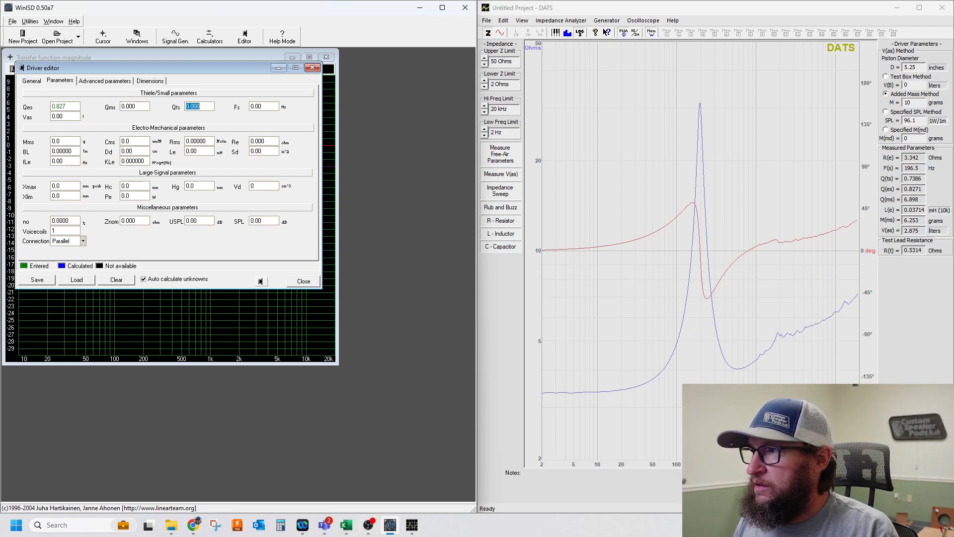
pyautogui.write('.7386')
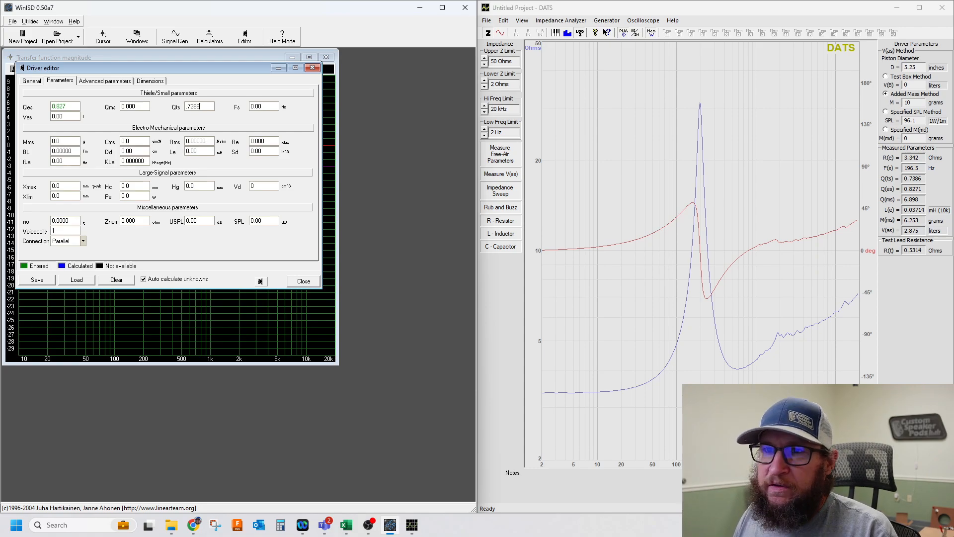
pyautogui.press('Tab')
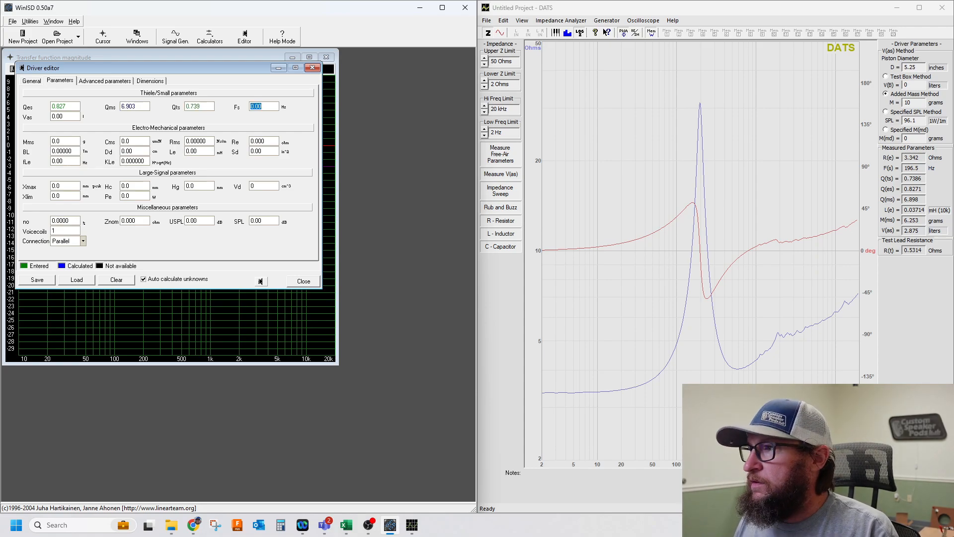
# Step: Enter the measured resonance frequency Fs of 196.5 Hz and the Vas of 2.875 litres
pyautogui.write('19')
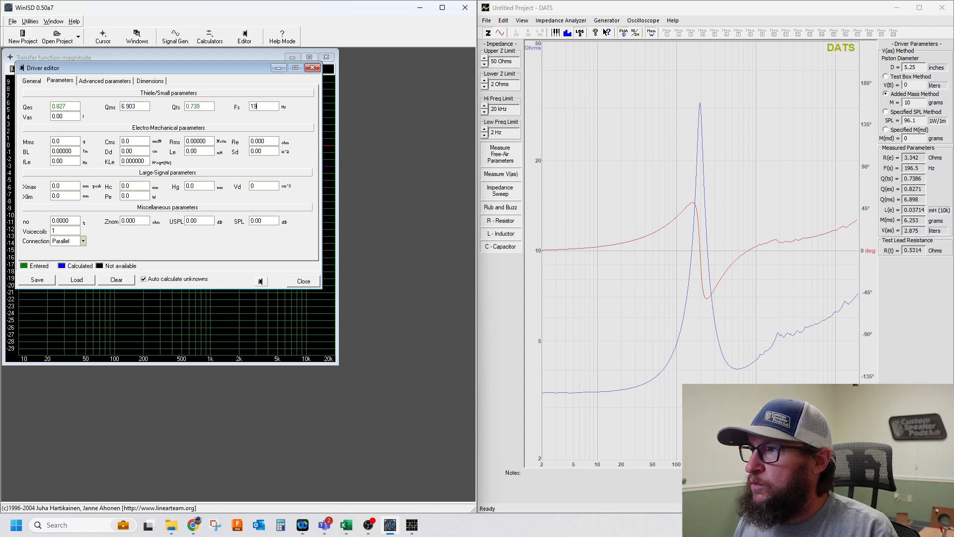
pyautogui.write('6.5')
pyautogui.press('Tab')
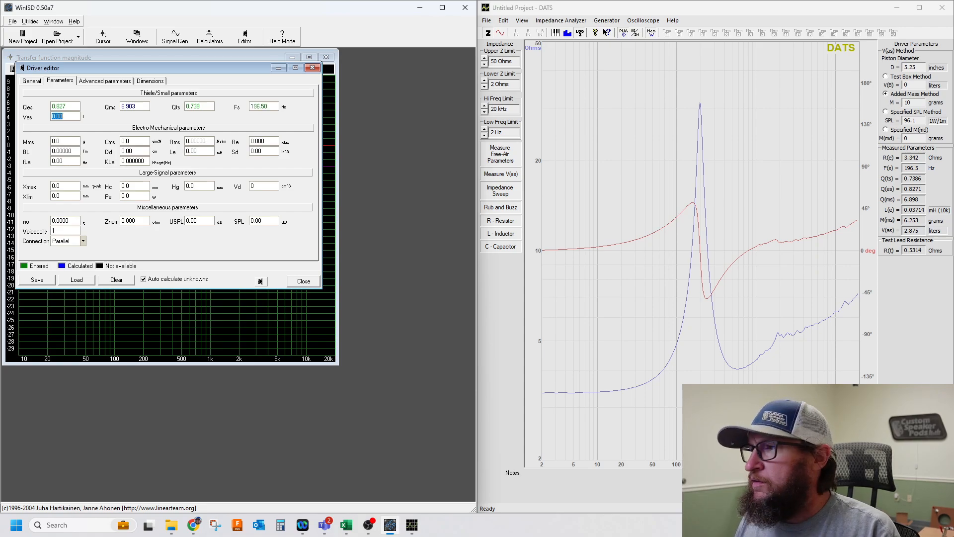
pyautogui.write('2.875')
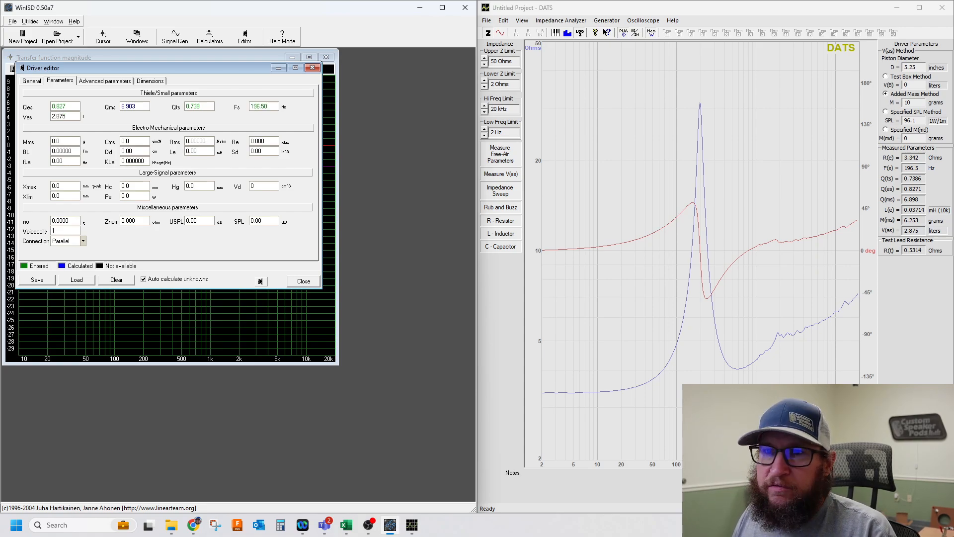
# Step: Set the driver's moving mass Mms to 6.253 g and its resistance Re to 3.342 ohms
pyautogui.press('Tab')
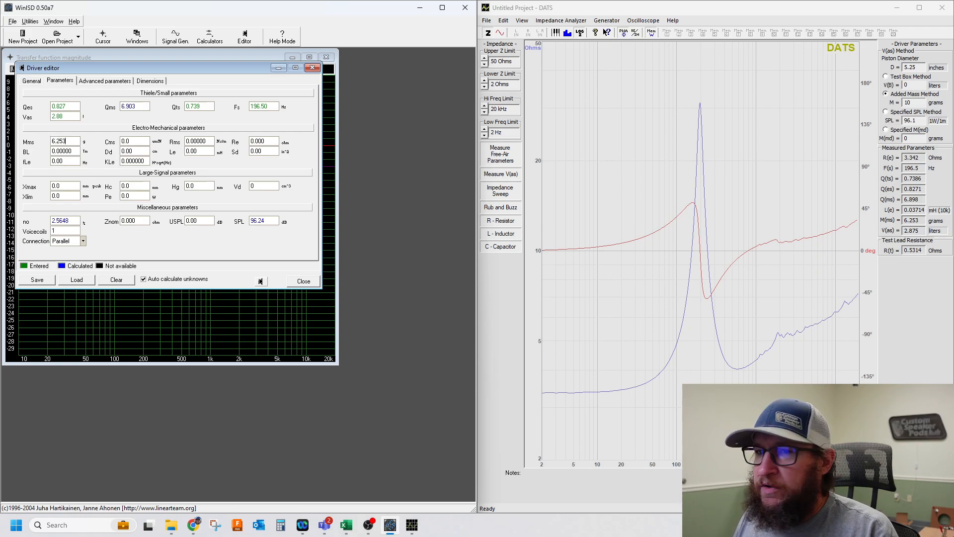
pyautogui.press('Tab')
pyautogui.press('Tab')
pyautogui.press('Tab')
pyautogui.write('3')
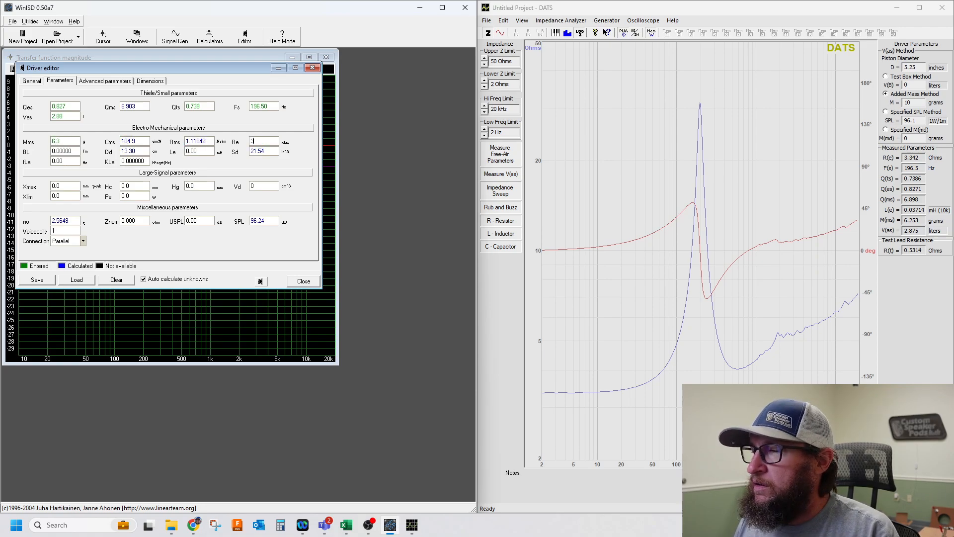
pyautogui.press('Tab')
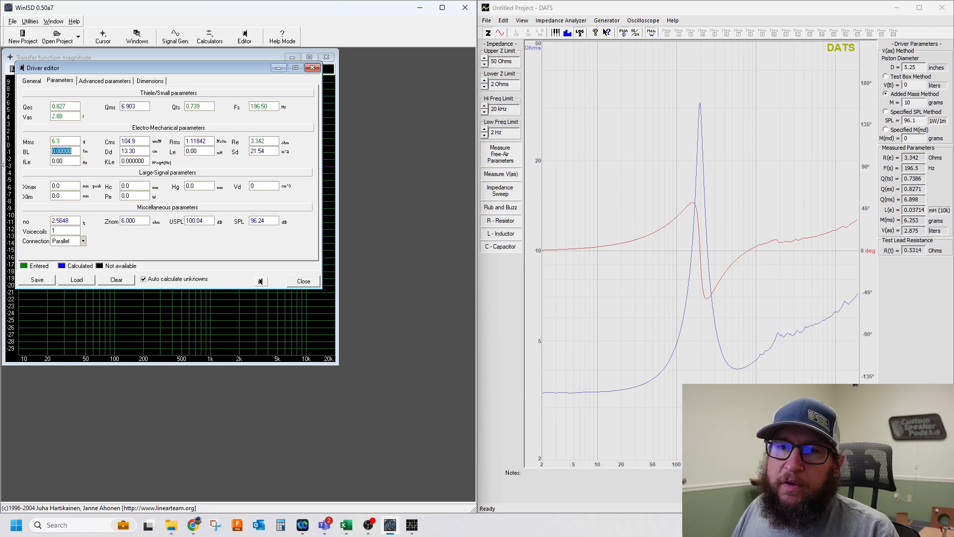
# Step: Switch to Chrome and look up the Xmax in the technical data of the DS18 PRO-ZXI6.4BM 6.5" bullet loudspeaker
pyautogui.click(62, 186)
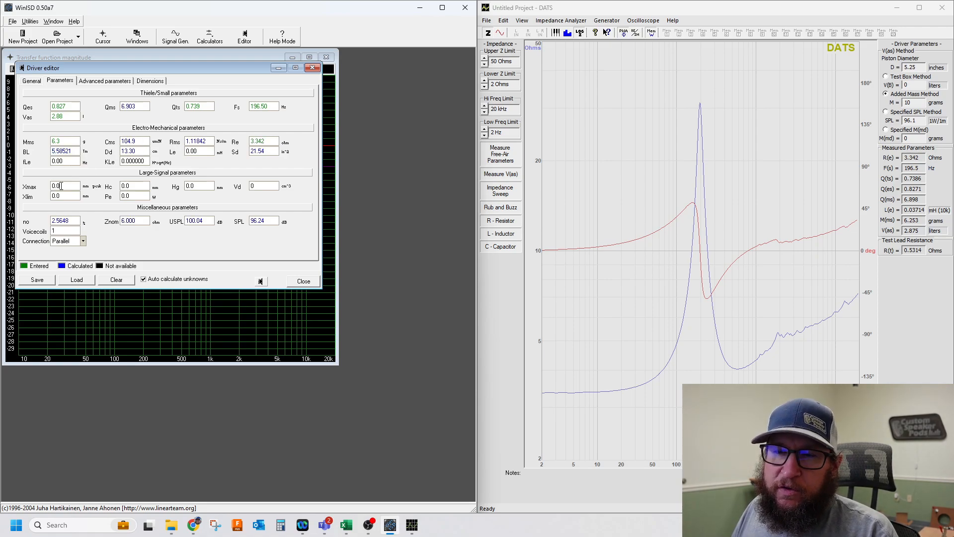
pyautogui.click(194, 519)
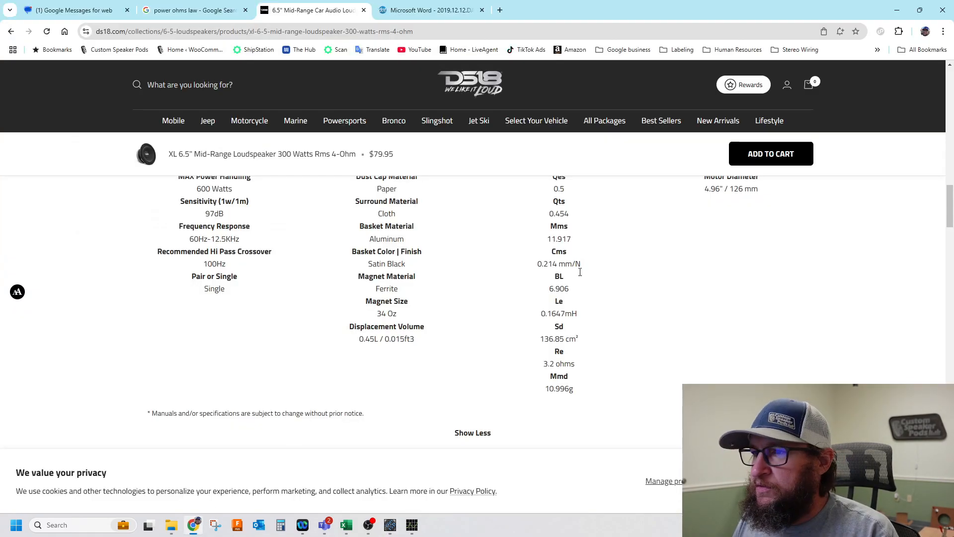
pyautogui.scroll(3, 567, 297)
pyautogui.scroll(10, 567, 297)
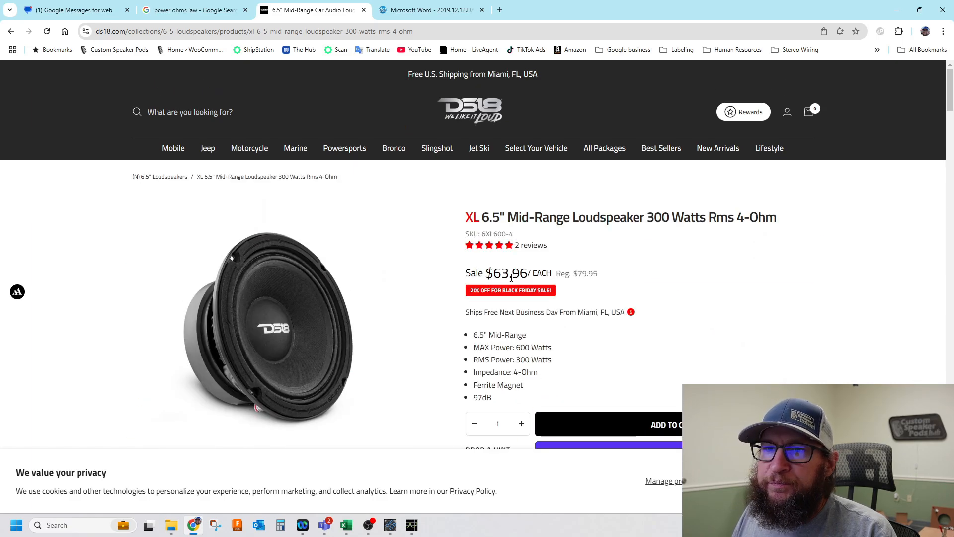
pyautogui.hotkey('alt', 'Left')
pyautogui.scroll(-18, 434, 356)
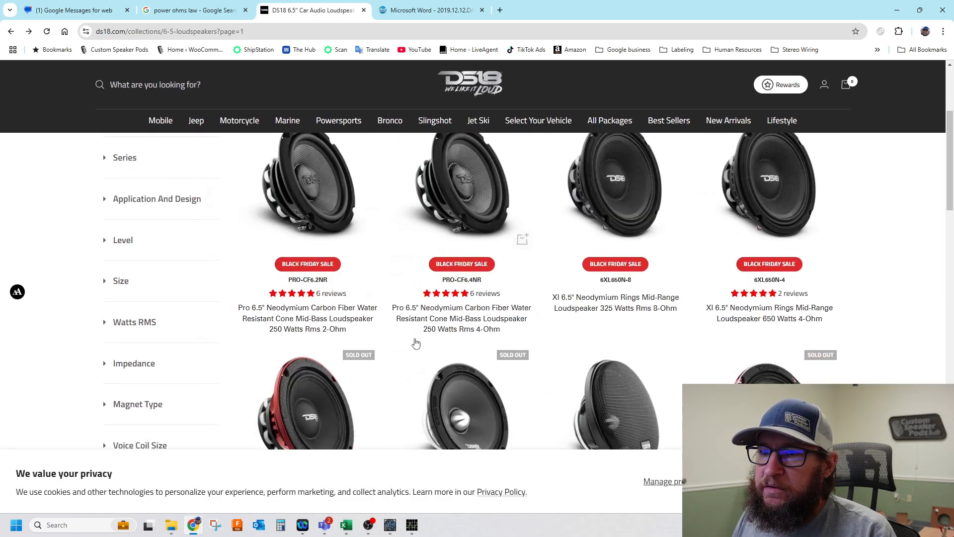
pyautogui.scroll(-9, 414, 343)
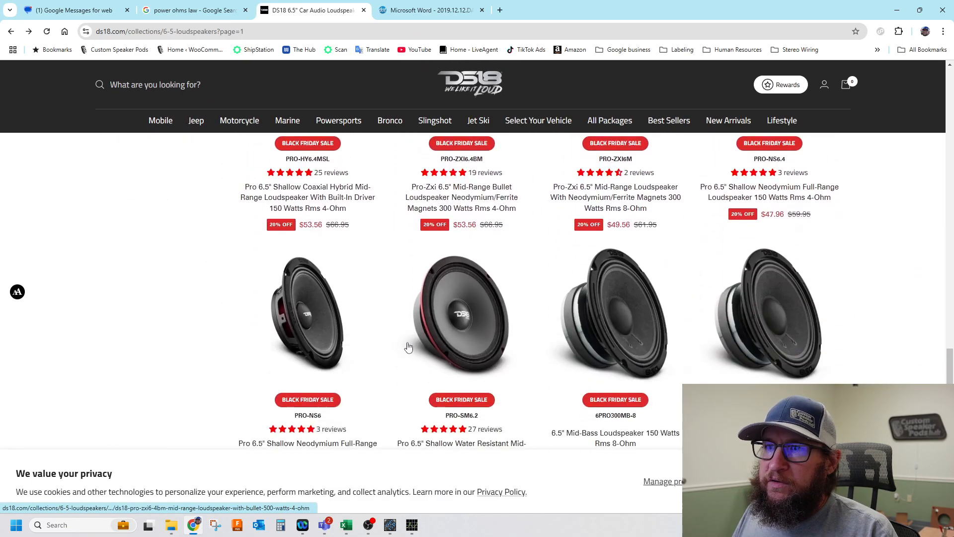
pyautogui.scroll(4, 469, 219)
pyautogui.click(468, 219)
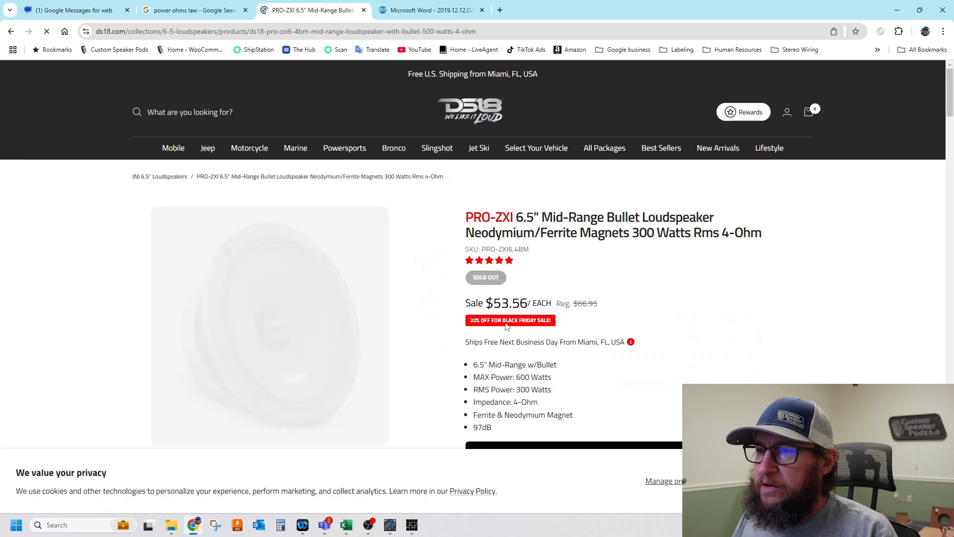
pyautogui.scroll(-5, 561, 363)
pyautogui.scroll(-12, 560, 363)
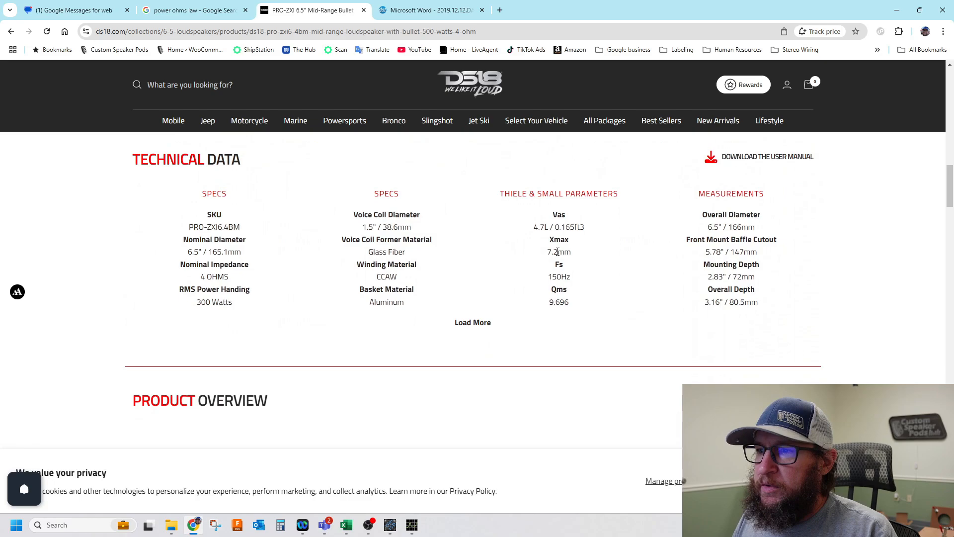
# Step: Return to WinISD and set the driver's Xmax to 7.2 mm
pyautogui.click(390, 525)
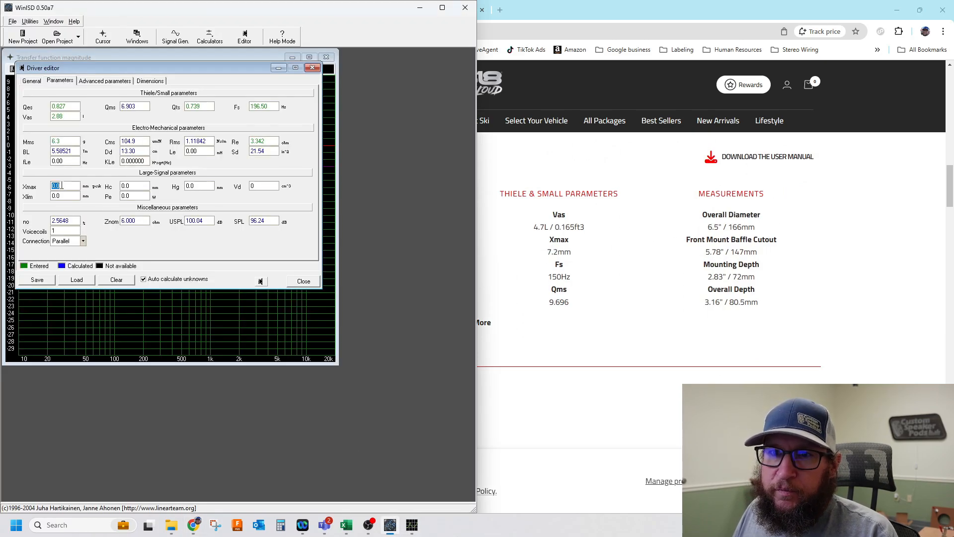
pyautogui.write('7.2')
pyautogui.press('Tab')
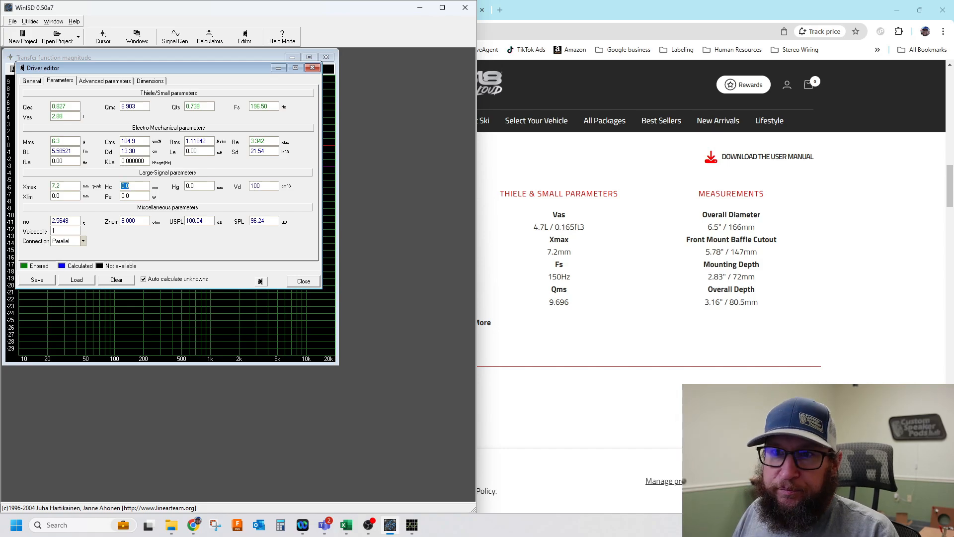
# Step: Save the driver in the Drivers folder as DS18 PRO-ZXI 64BM.wdr
pyautogui.click(36, 281)
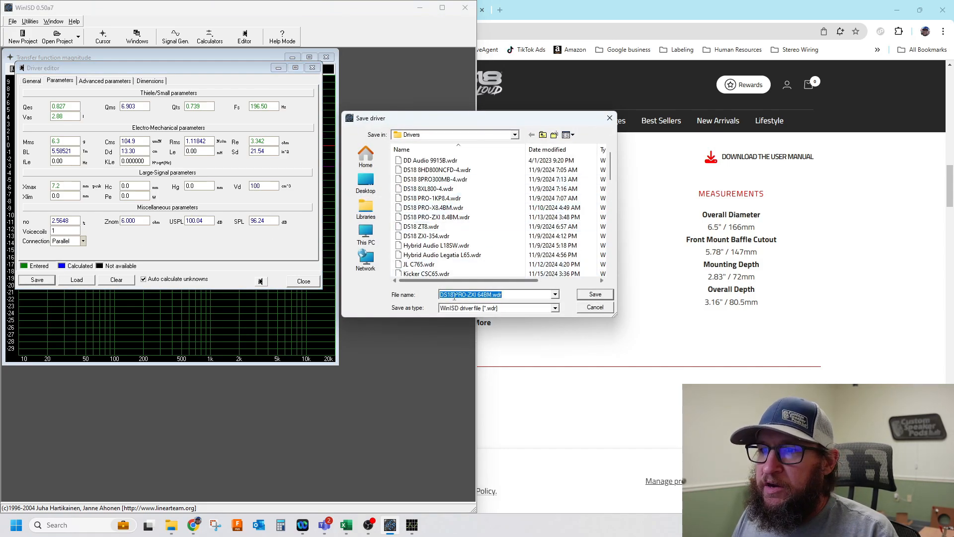
pyautogui.click(492, 295)
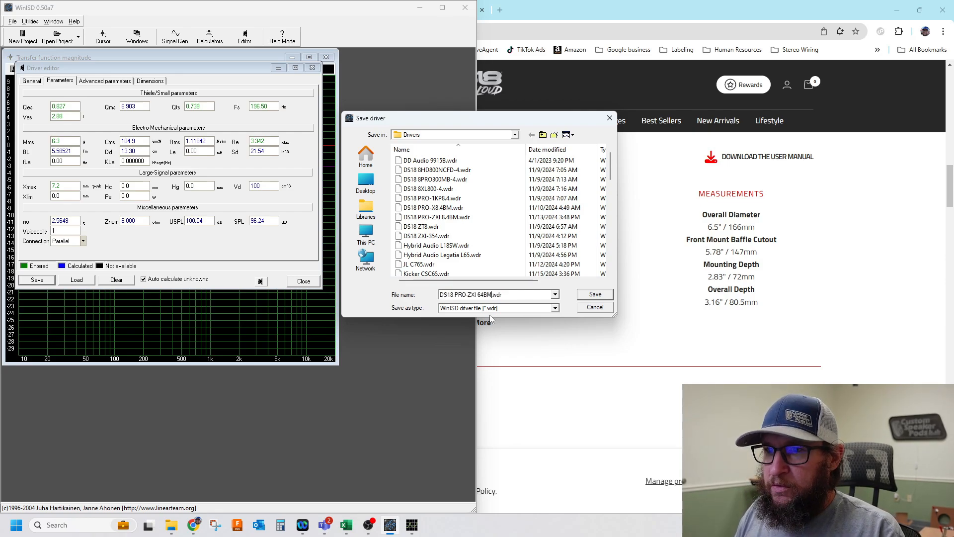
pyautogui.press('Return')
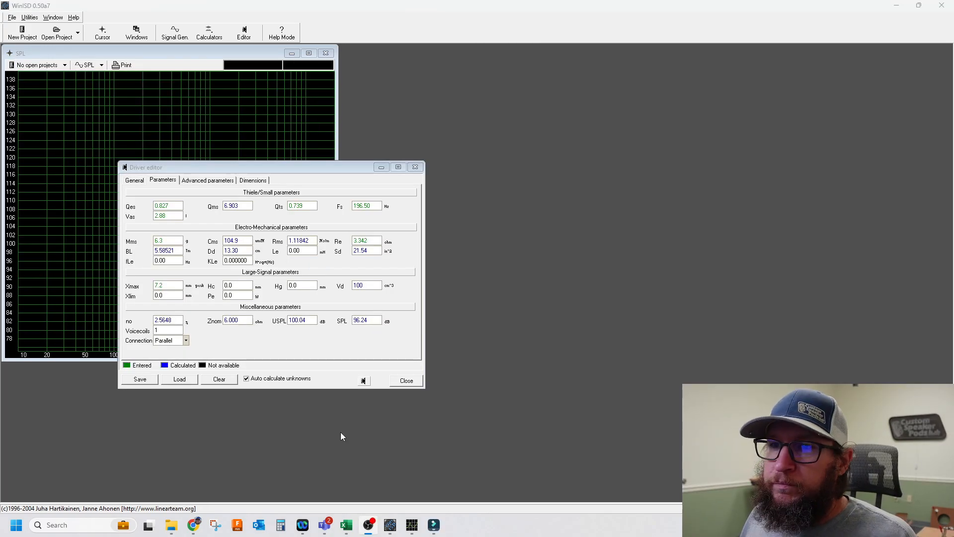
# Step: Arrange WinISD beside the DATS measurements and set the driver's voice coil inductance Le to 0.03714 mH
pyautogui.click(411, 525)
pyautogui.click(309, 253)
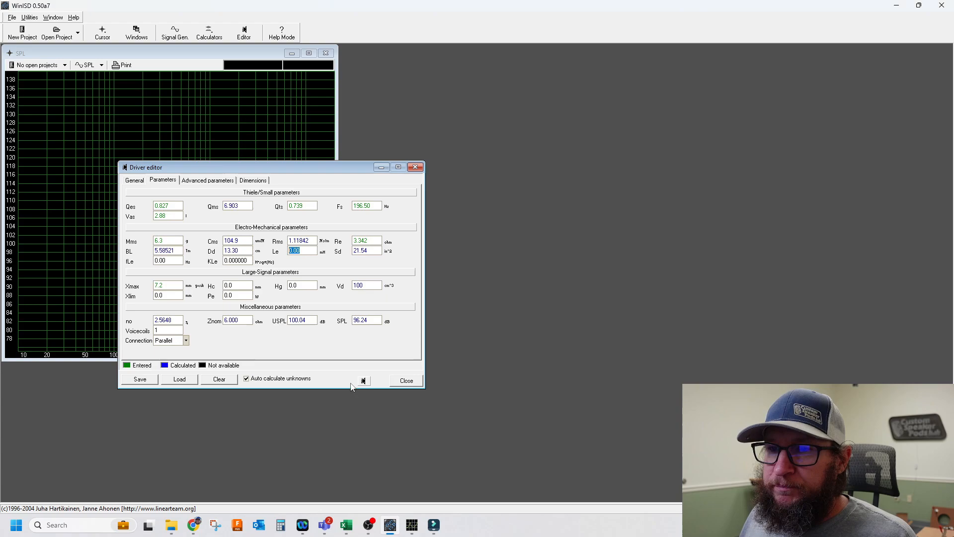
pyautogui.click(412, 525)
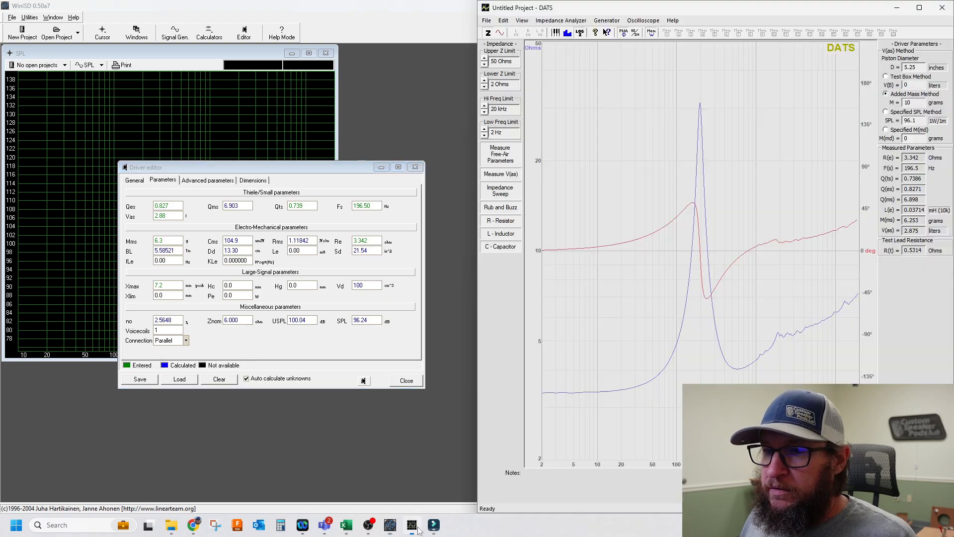
pyautogui.click(306, 250)
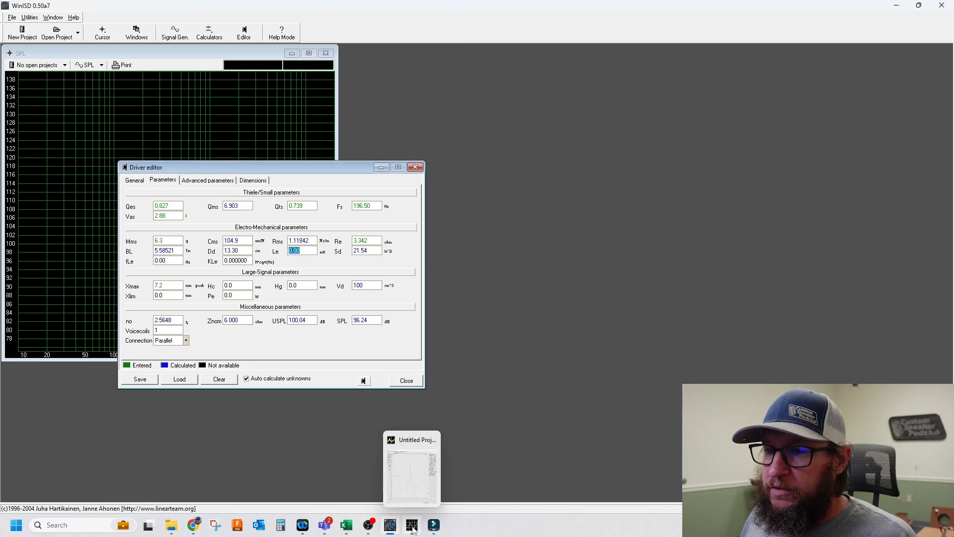
pyautogui.moveTo(386, 10); pyautogui.dragTo(394, 34)
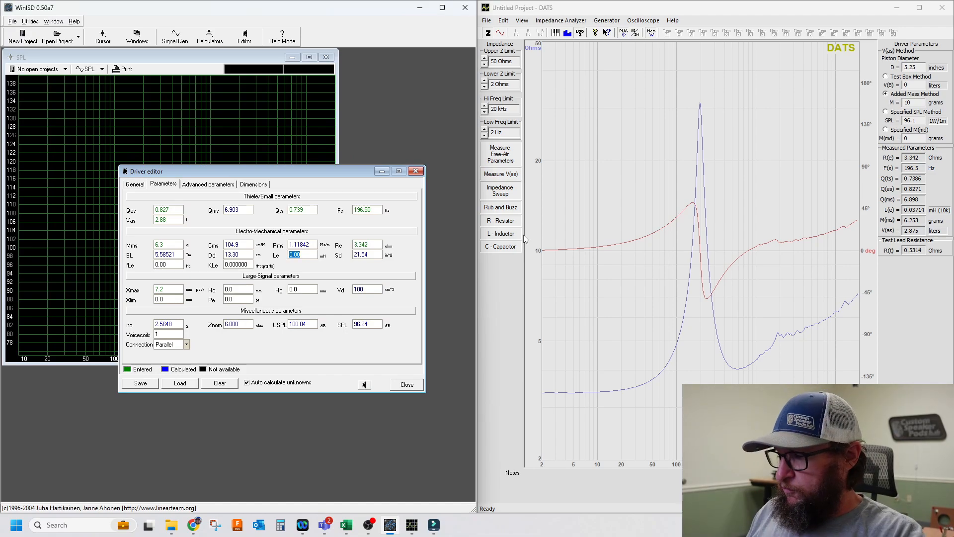
pyautogui.write('.0')
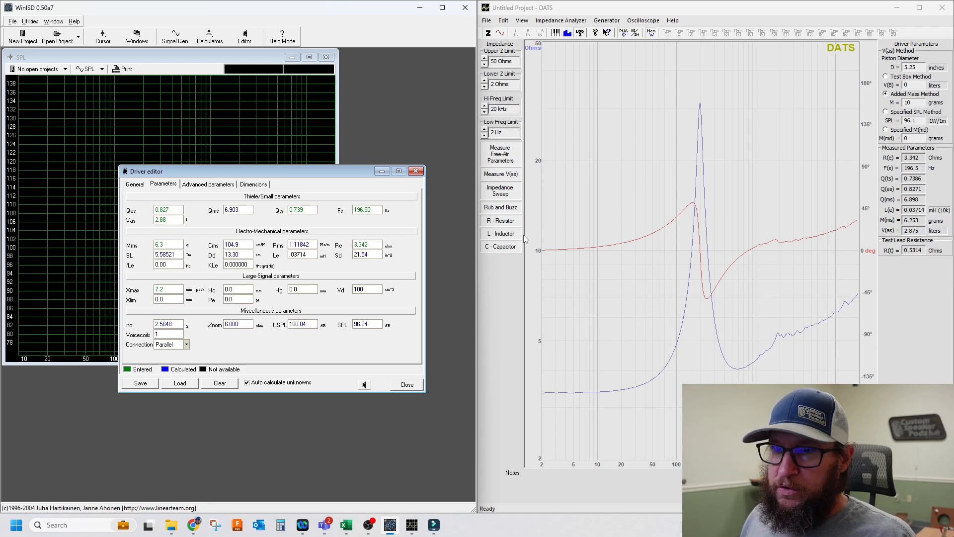
pyautogui.write('3714')
pyautogui.press('Tab')
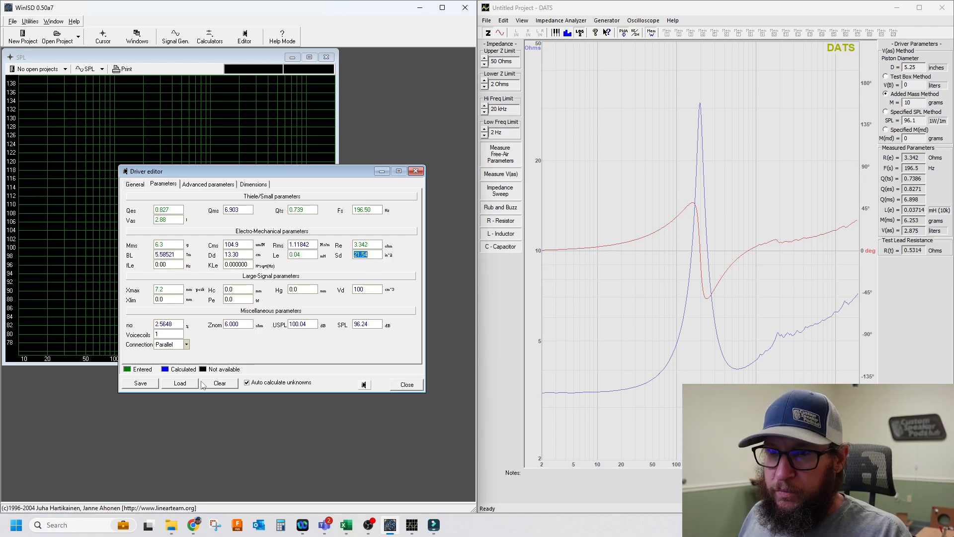
# Step: Save the driver over the existing DS18 PRO-ZXI 64BM.wdr file and close the driver editor
pyautogui.click(148, 386)
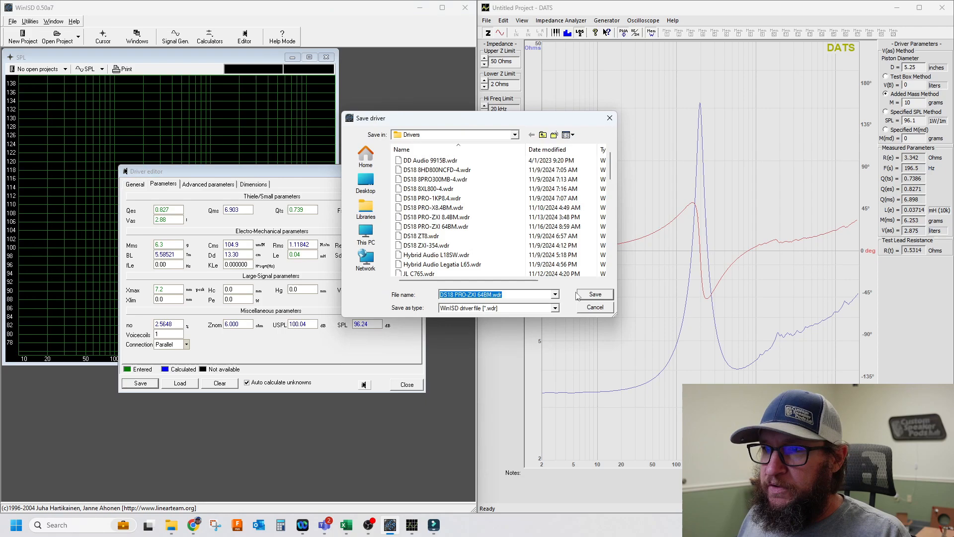
pyautogui.click(585, 297)
pyautogui.click(500, 262)
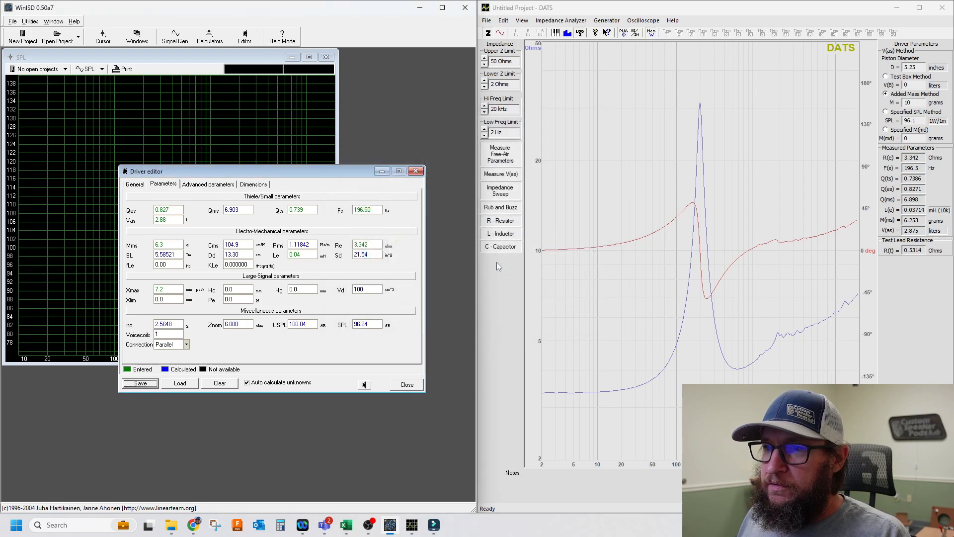
pyautogui.click(416, 171)
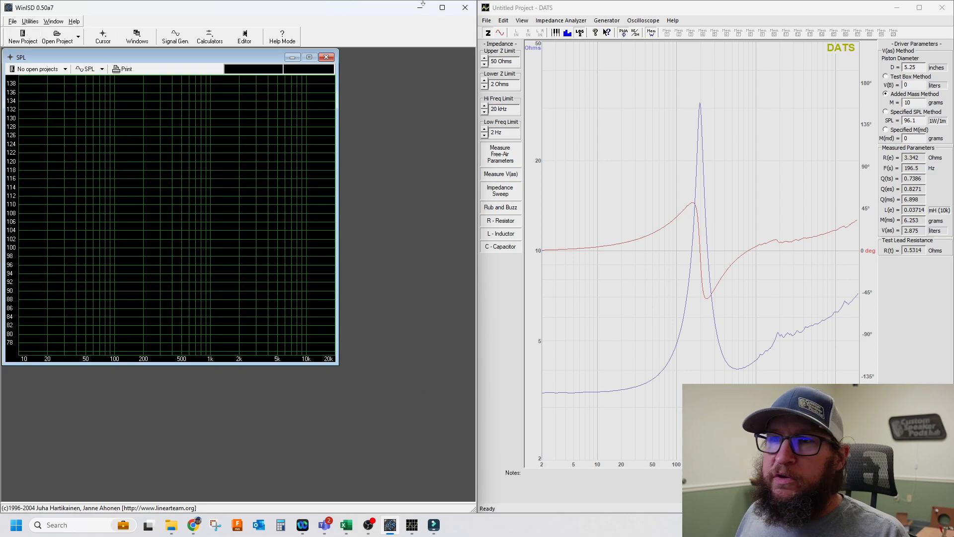
# Step: Maximize WinISD and start a new project with the DS18 PRO-ZXI 64BM driver
pyautogui.click(442, 7)
pyautogui.click(22, 32)
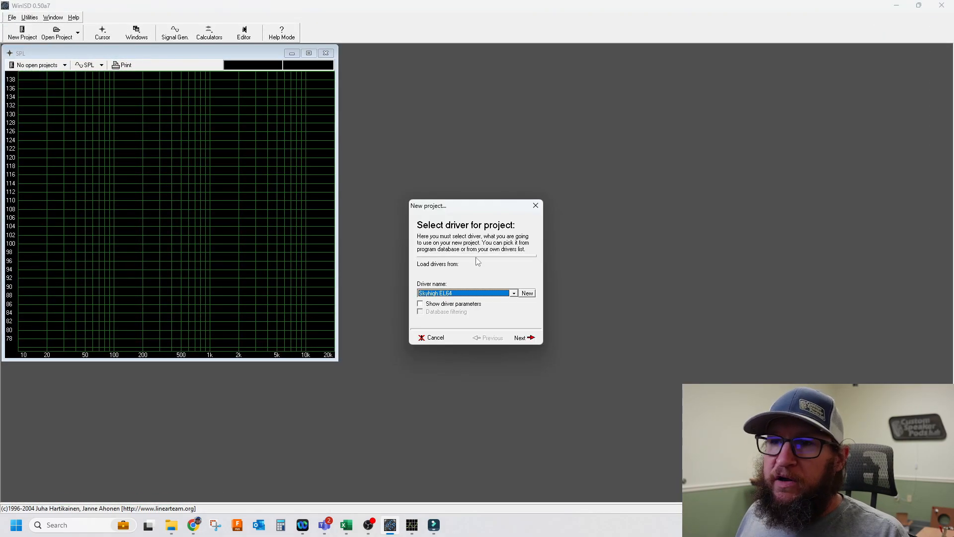
pyautogui.click(476, 294)
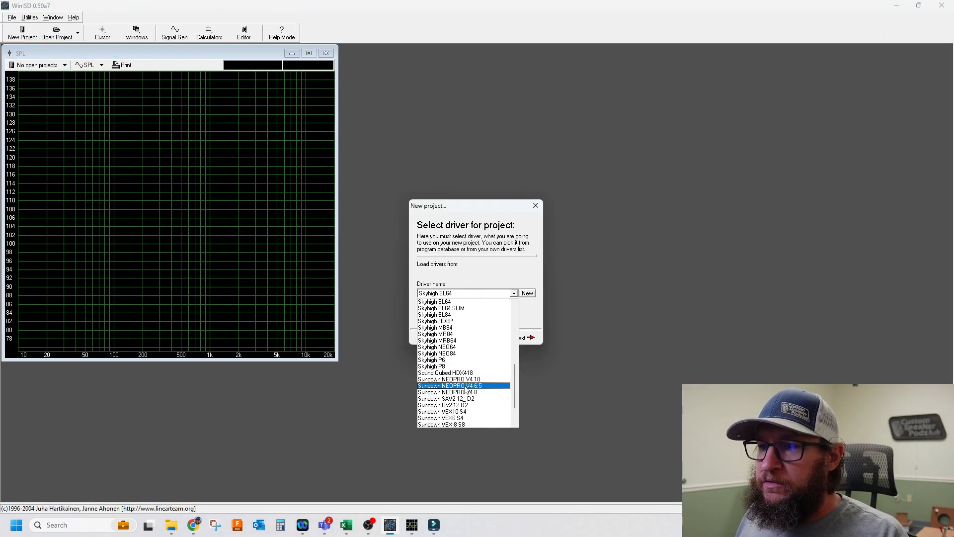
pyautogui.scroll(4, 450, 353)
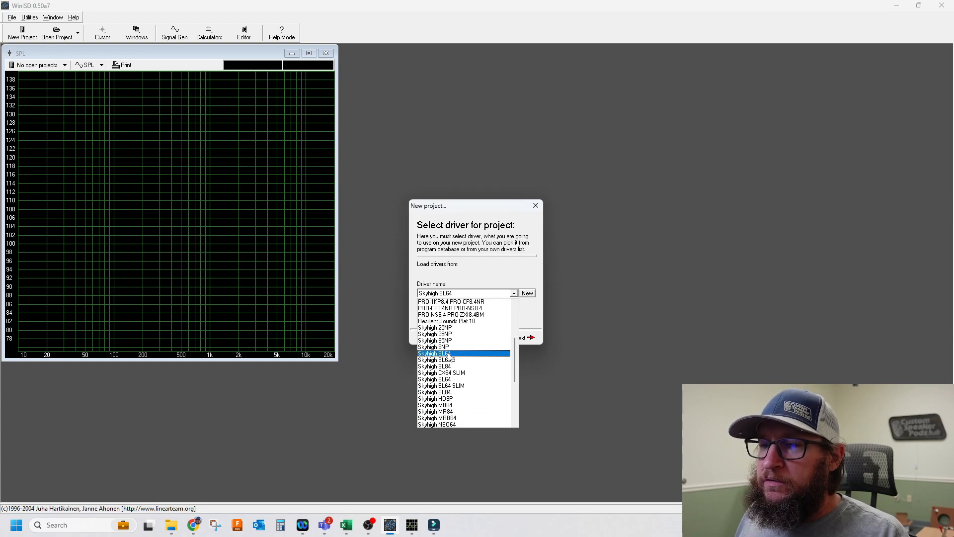
pyautogui.scroll(4, 449, 357)
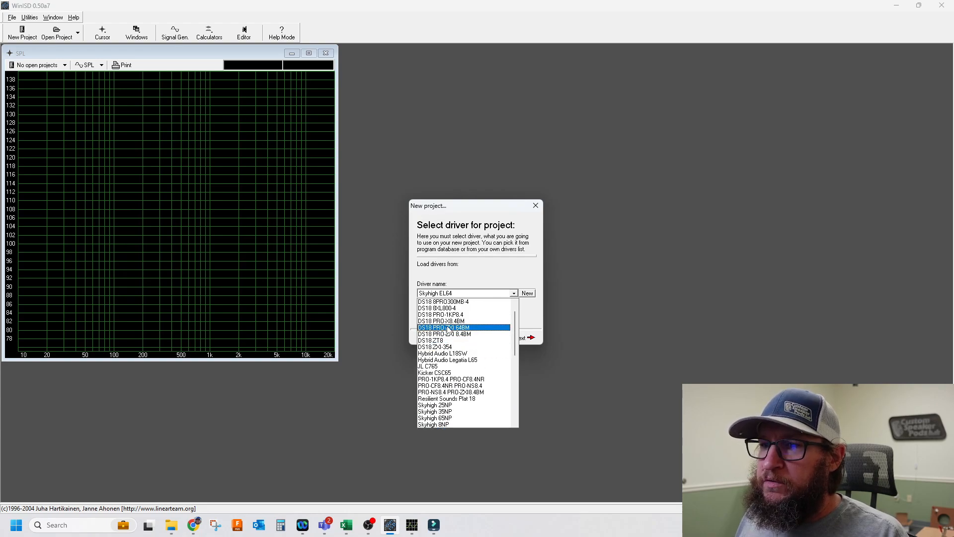
pyautogui.click(449, 328)
pyautogui.click(523, 338)
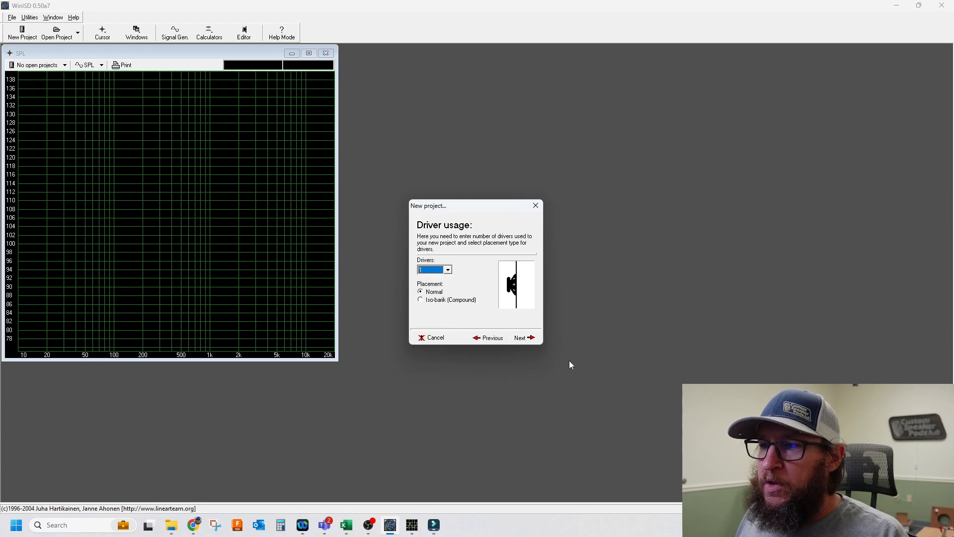
# Step: Create the project with one normally placed driver, a closed box and the 0.800 Equal ripple response alignment, and place its window beside the graph
pyautogui.click(525, 339)
pyautogui.click(438, 266)
pyautogui.click(437, 280)
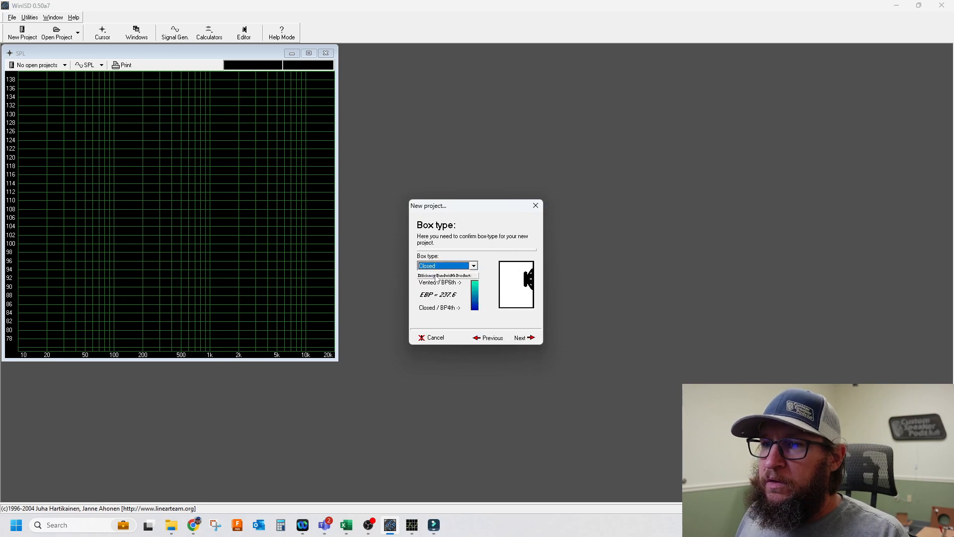
pyautogui.click(523, 338)
pyautogui.click(458, 281)
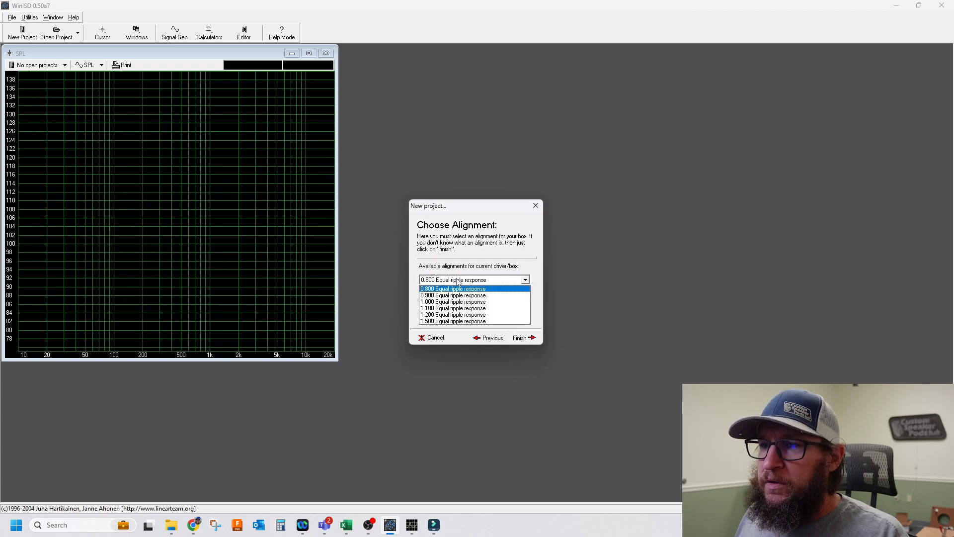
pyautogui.click(458, 285)
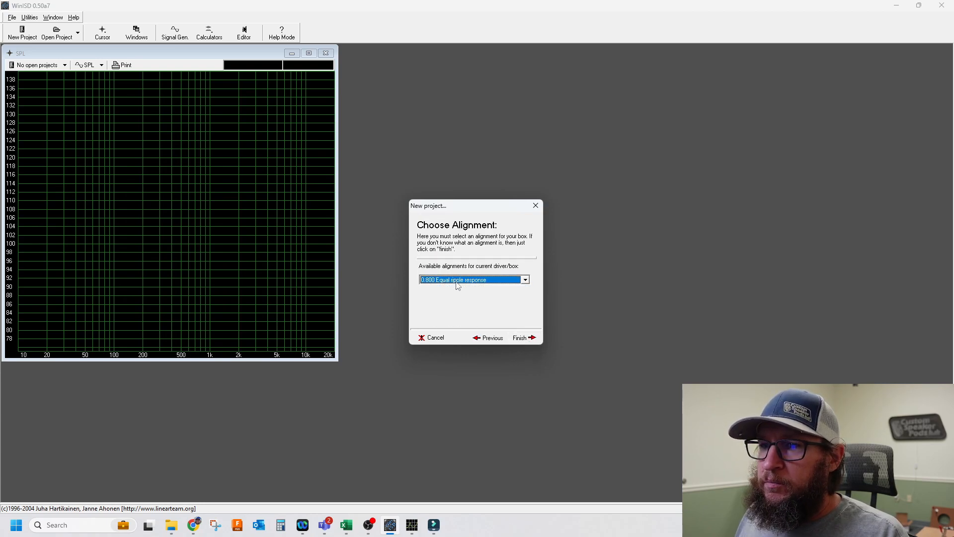
pyautogui.click(526, 338)
pyautogui.moveTo(244, 182); pyautogui.dragTo(464, 78)
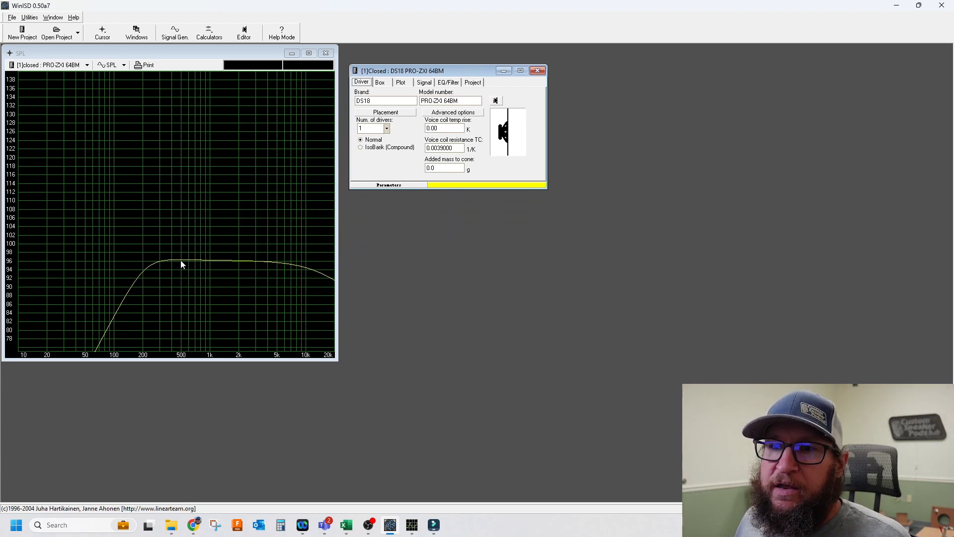
# Step: Set the closed box's rear chamber volume to 5 ft^3
pyautogui.click(380, 82)
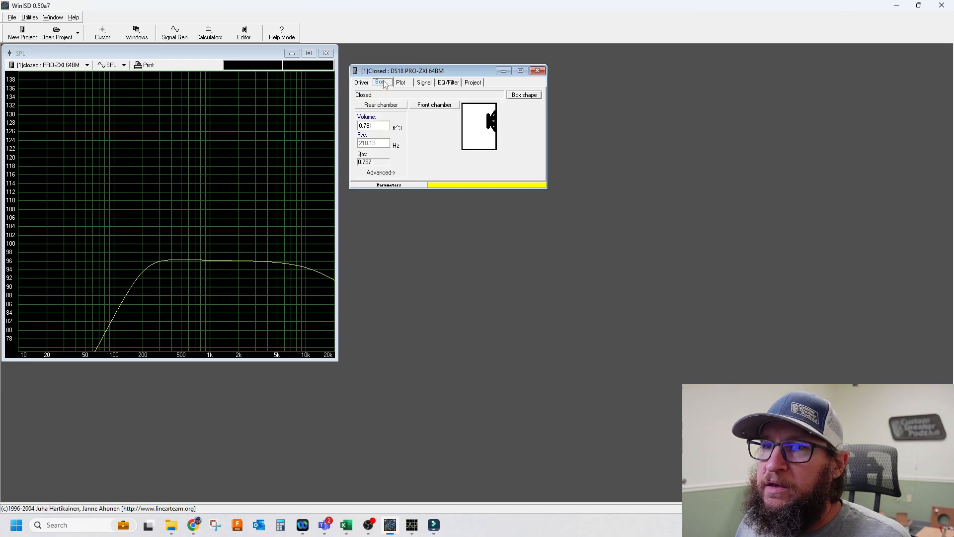
pyautogui.press('Tab')
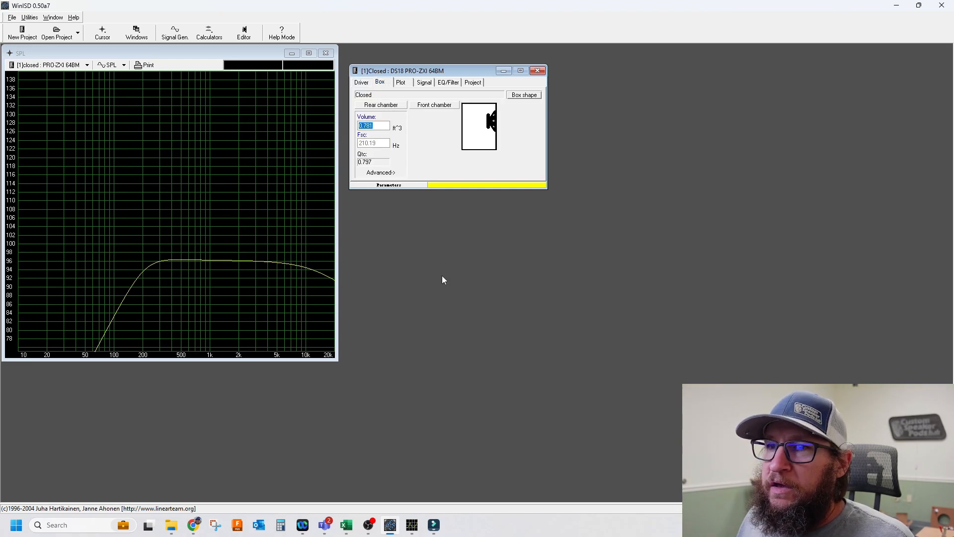
pyautogui.write('5')
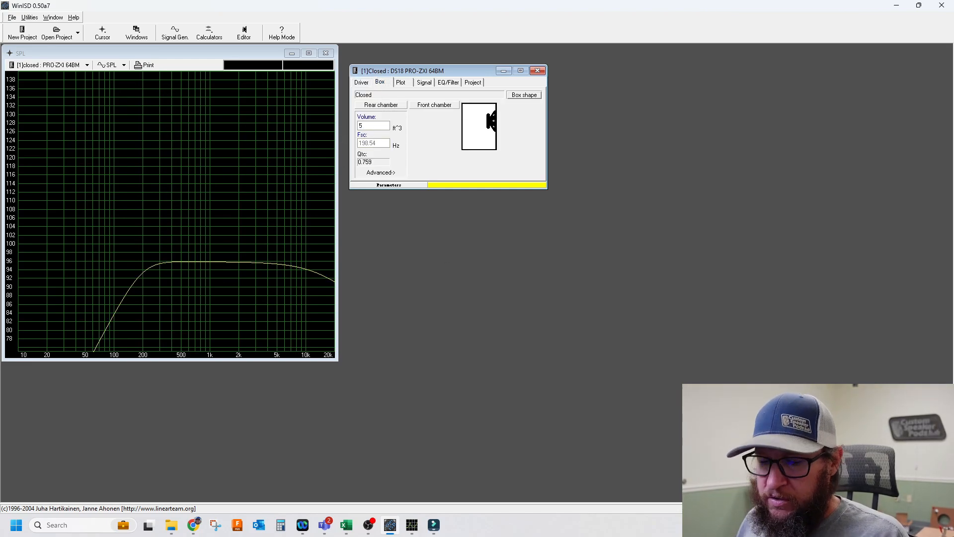
pyautogui.press('Tab')
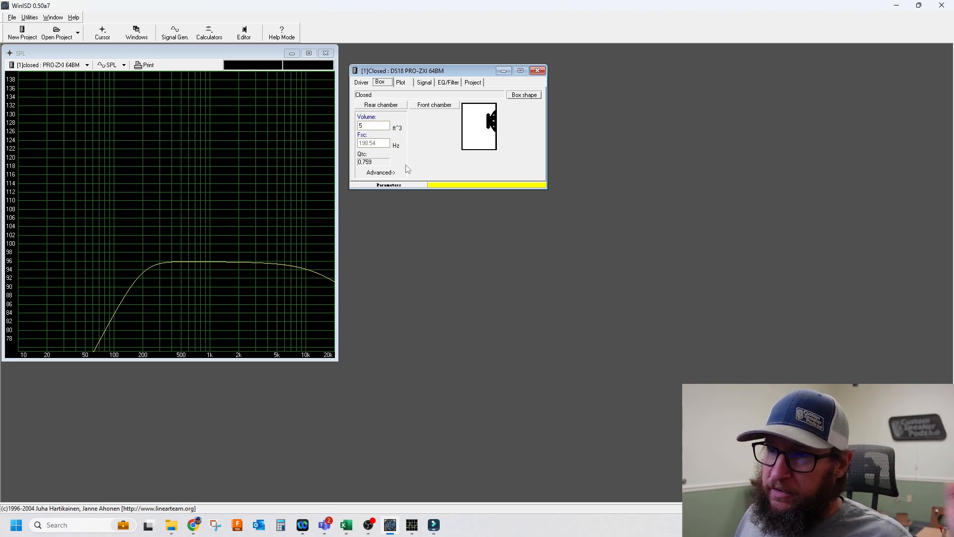
# Step: Show the project's signal settings and read the SPL curve at several frequencies between about 390 and 540 Hz
pyautogui.click(426, 83)
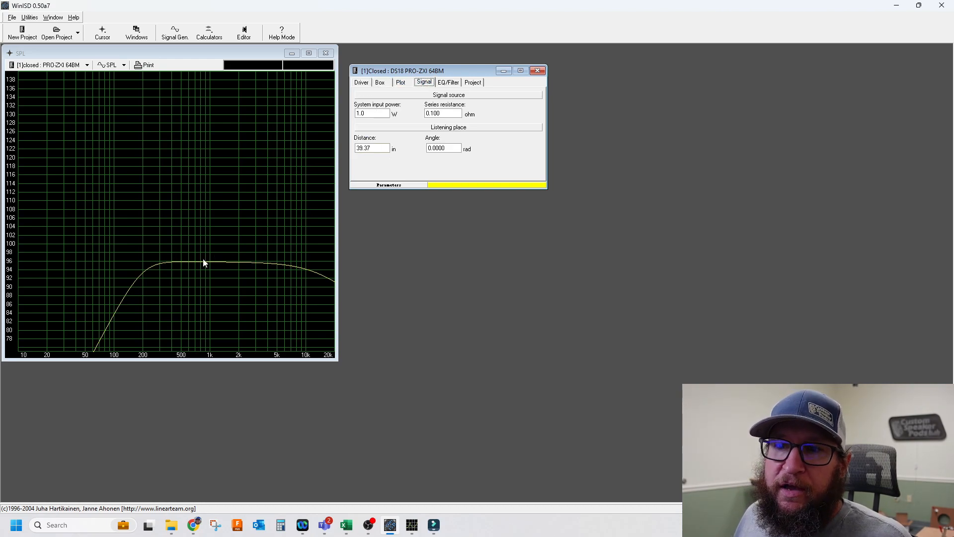
pyautogui.moveTo(196, 262)
pyautogui.mouseDown()
pyautogui.moveTo(169, 259)
pyautogui.moveTo(184, 256)
pyautogui.mouseUp()
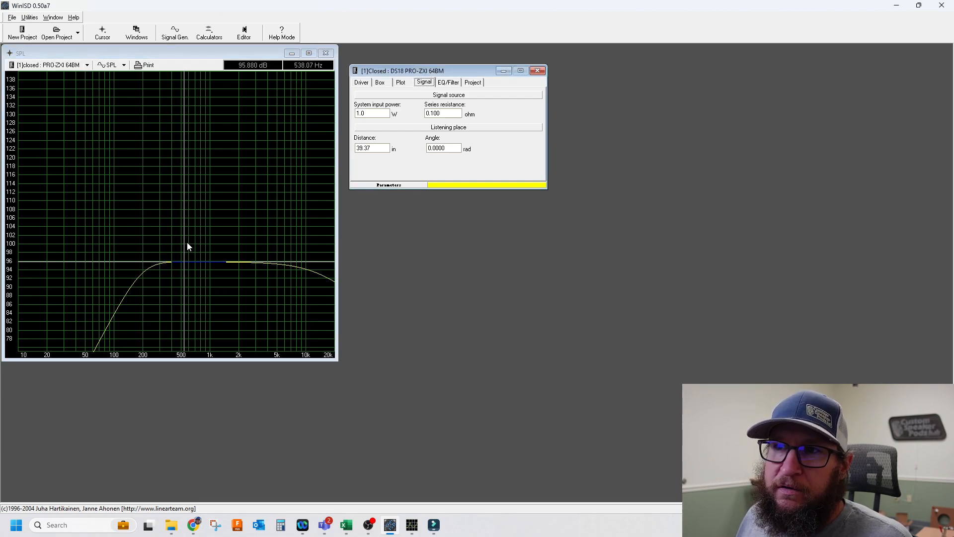
pyautogui.moveTo(186, 247); pyautogui.dragTo(171, 261)
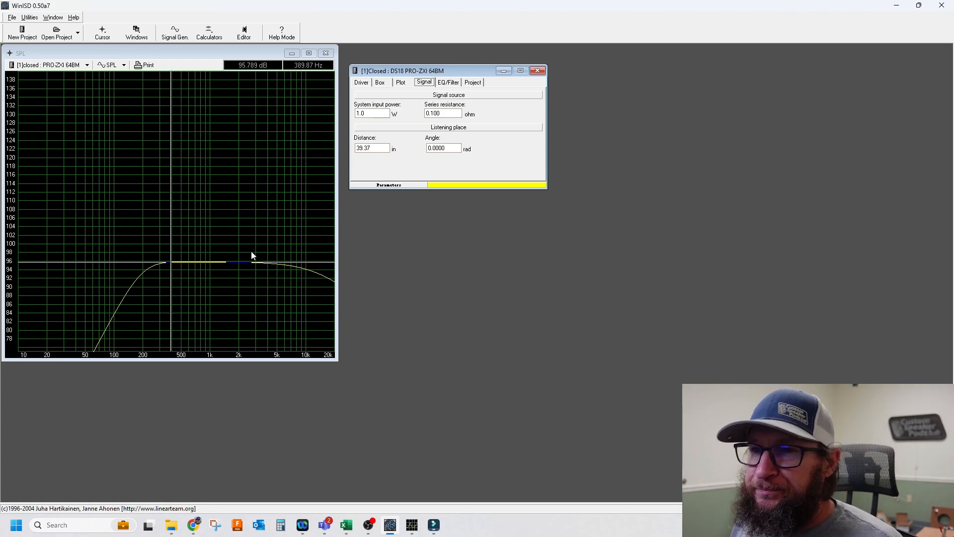
# Step: Check the speaker's RMS power handling on the DS18 page in Chrome and set the system input power to 300 W in WinISD
pyautogui.doubleClick(372, 113)
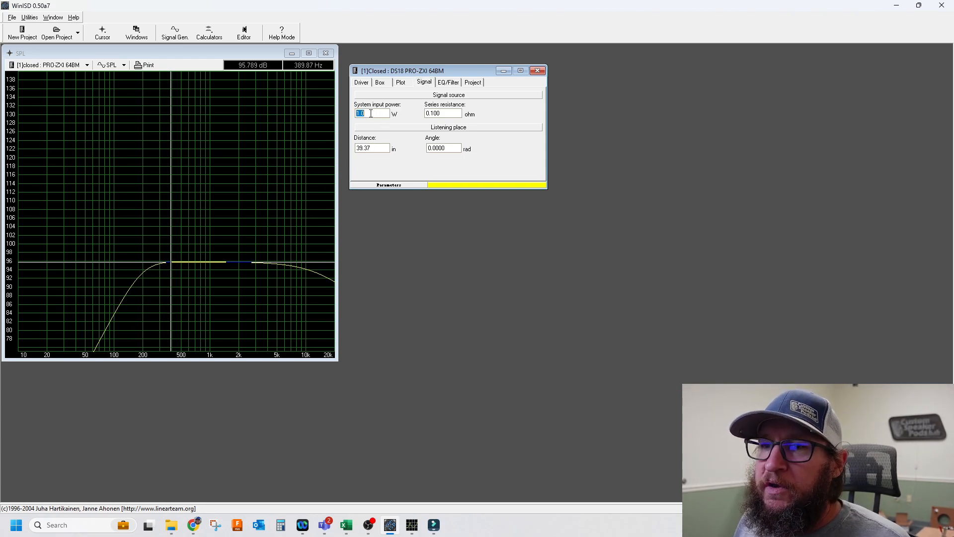
pyautogui.click(194, 525)
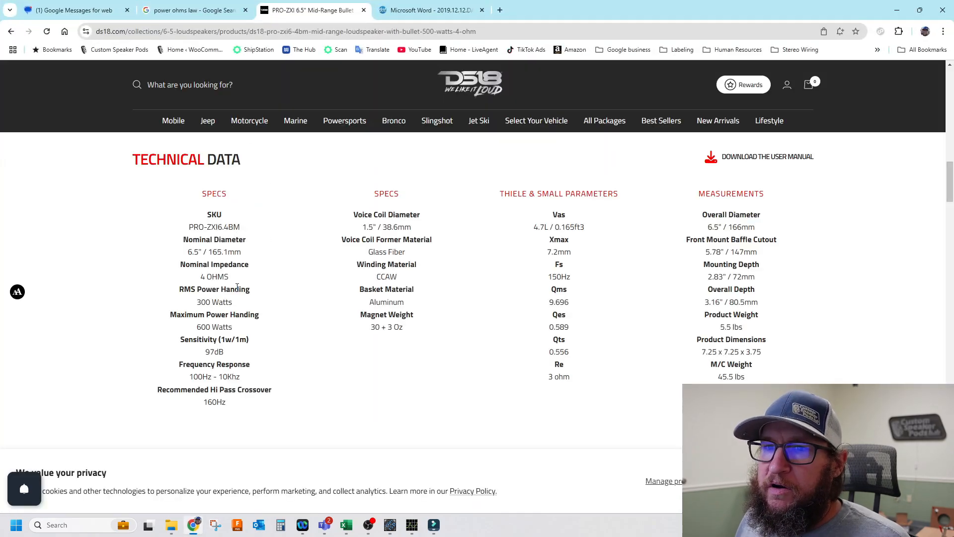
pyautogui.moveTo(231, 303); pyautogui.dragTo(195, 304)
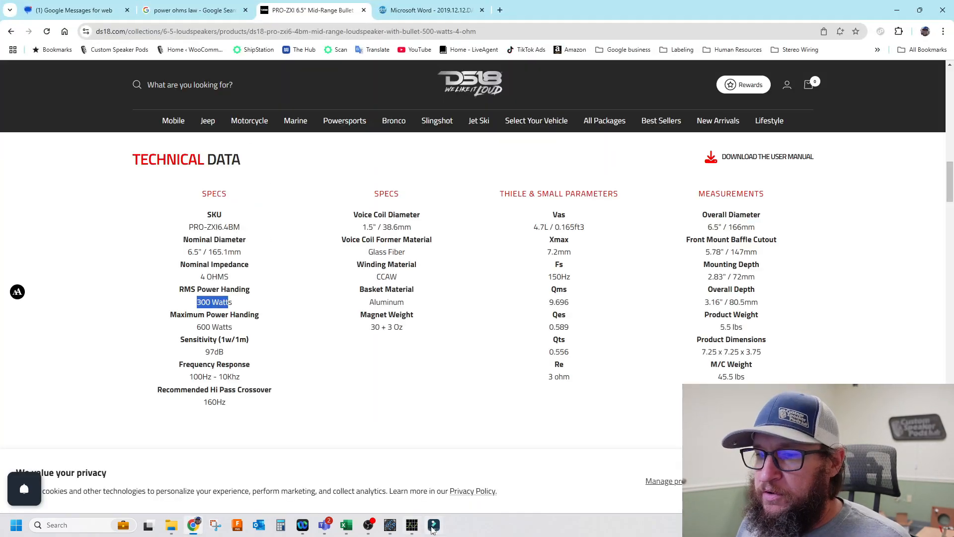
pyautogui.click(390, 526)
pyautogui.write('3')
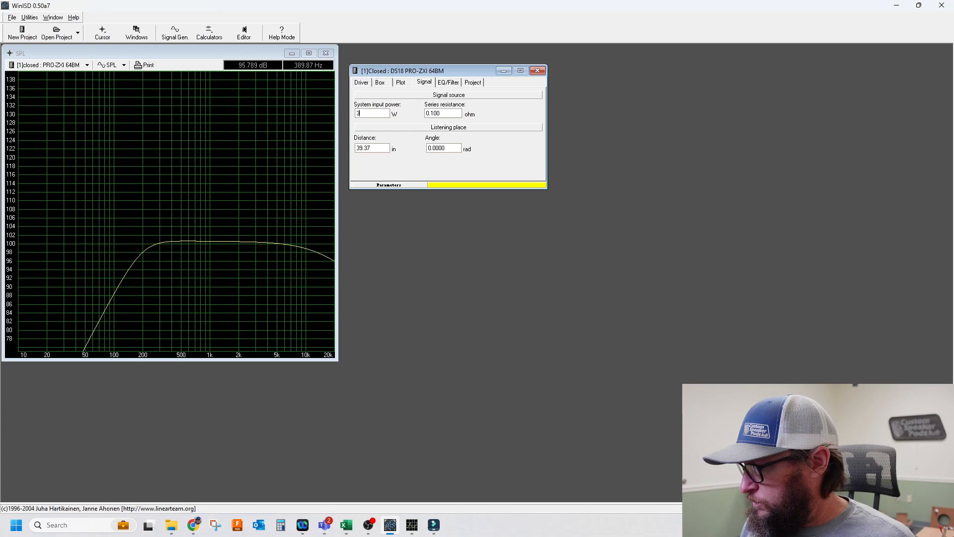
pyautogui.write('00')
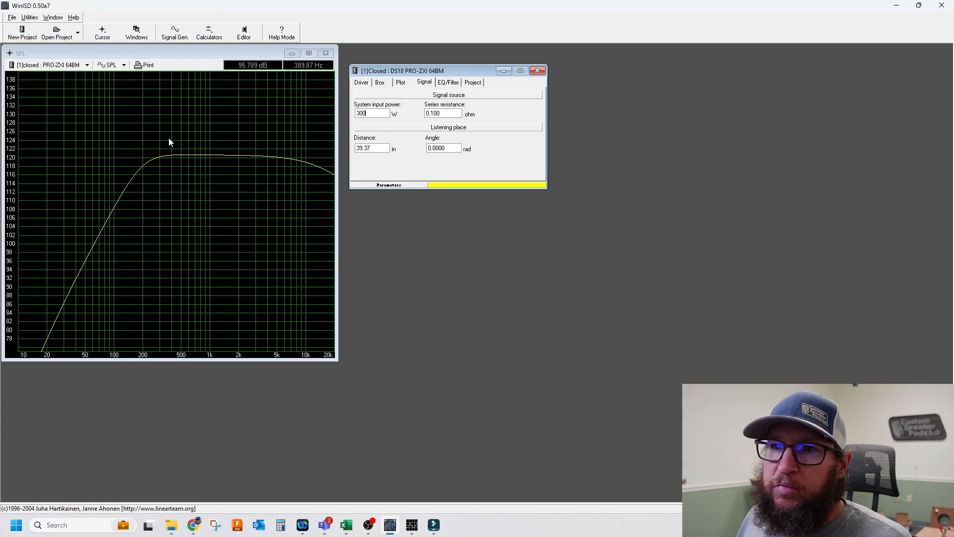
# Step: Read the SPL at about 424 Hz and switch the graph to cone excursion
pyautogui.click(175, 152)
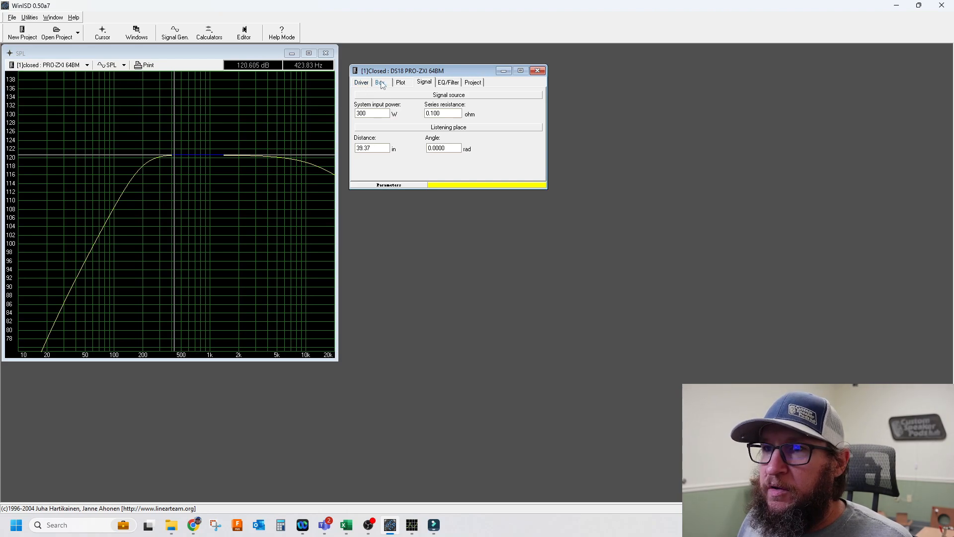
pyautogui.click(106, 65)
pyautogui.click(120, 157)
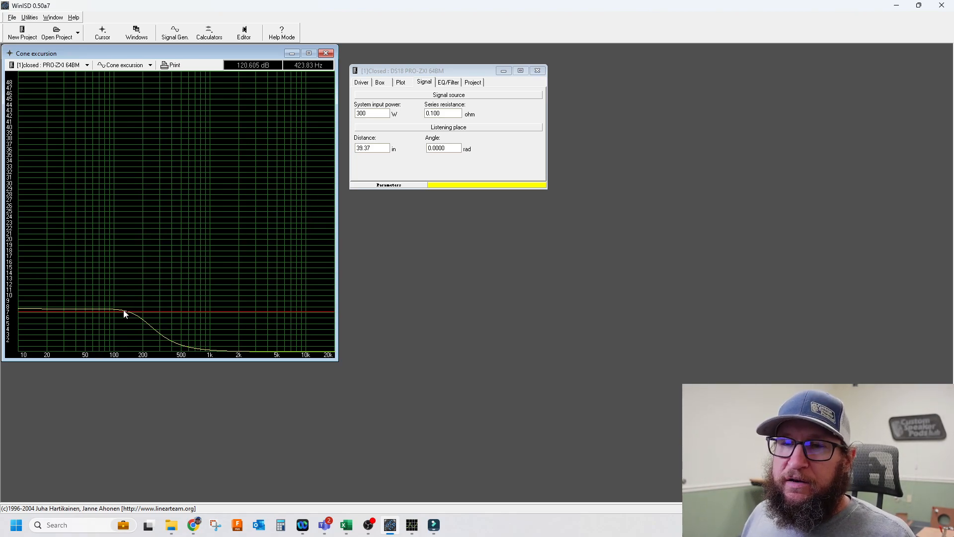
# Step: Start a new project with the Hybrid Audio Legatia L65 as its driver
pyautogui.click(22, 33)
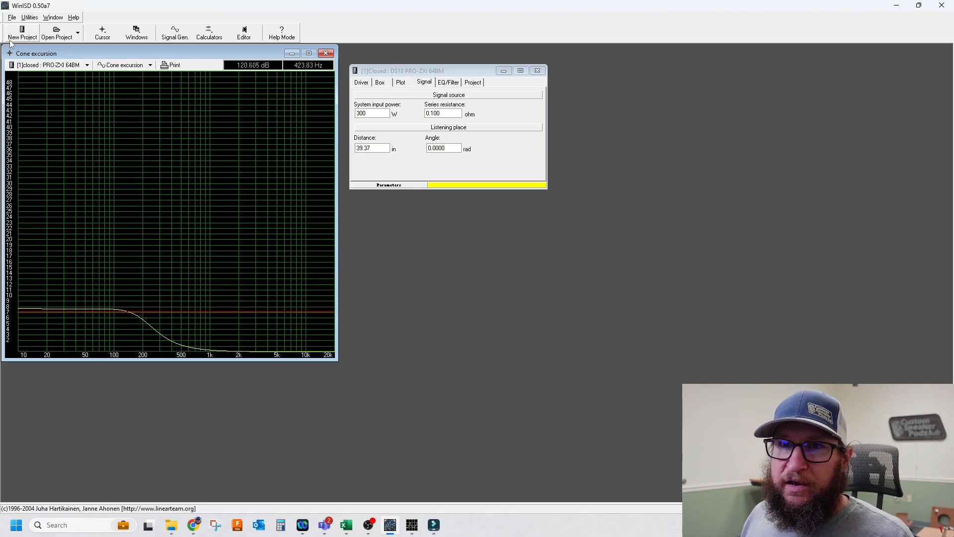
pyautogui.click(470, 294)
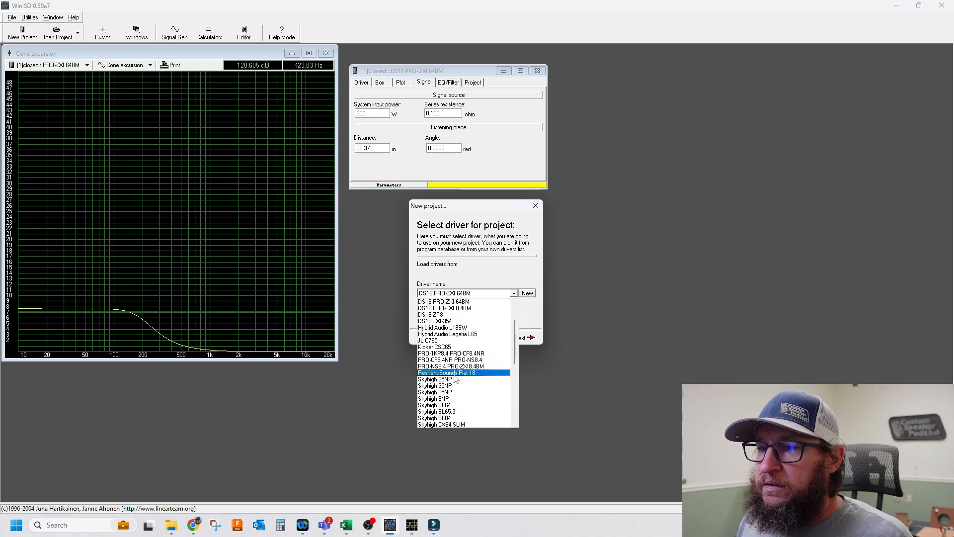
pyautogui.scroll(-1, 452, 381)
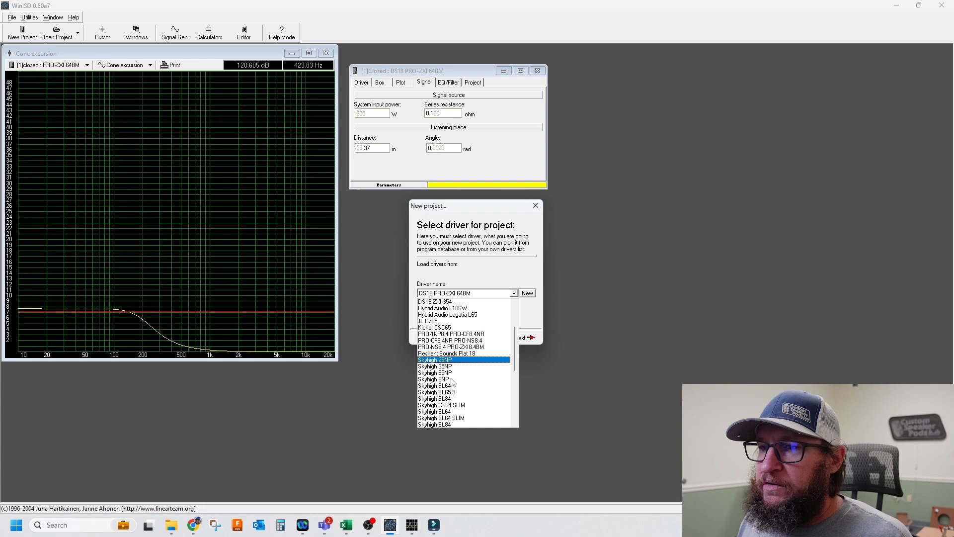
pyautogui.click(448, 315)
pyautogui.click(521, 340)
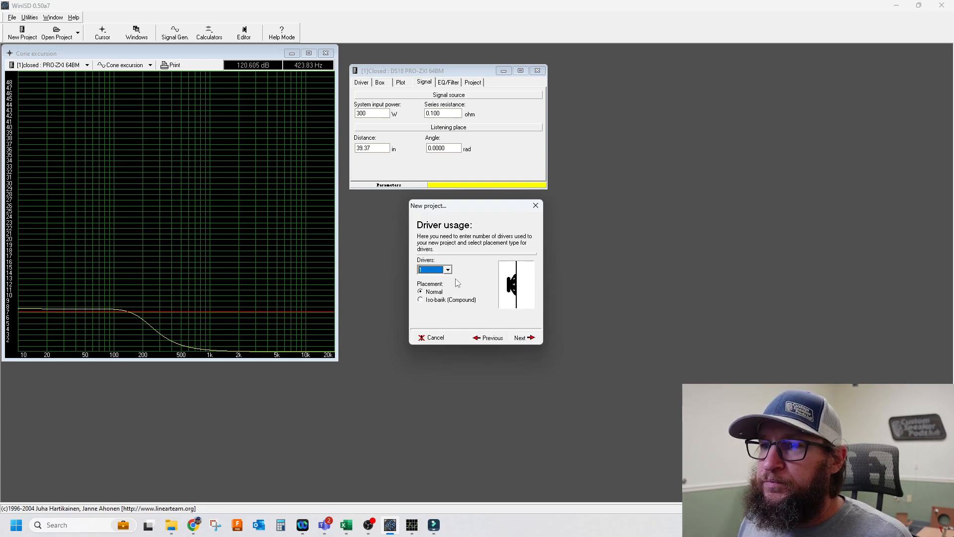
# Step: Finish the new project with one normally placed driver, a closed box and the 0.800 equal ripple response alignment
pyautogui.click(522, 340)
pyautogui.click(447, 267)
pyautogui.click(445, 275)
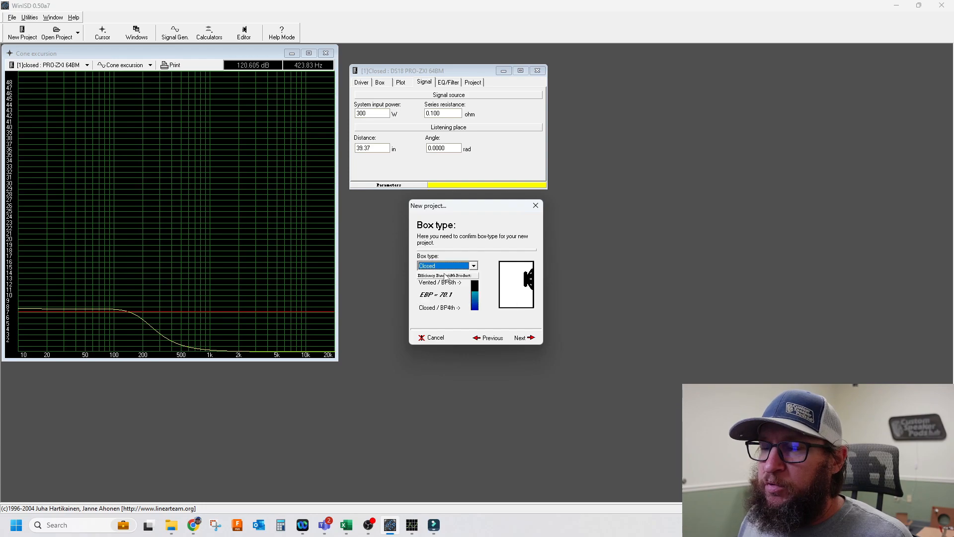
pyautogui.click(522, 338)
pyautogui.click(457, 280)
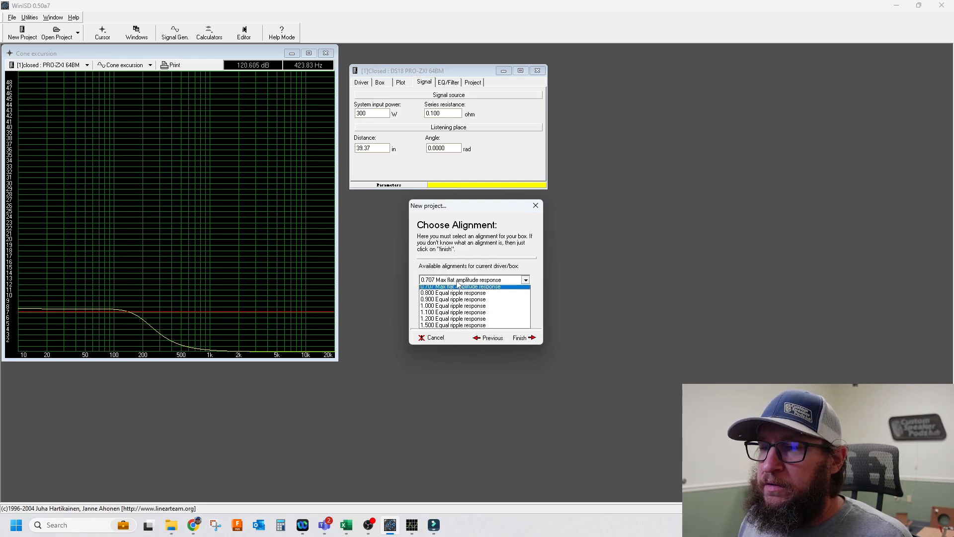
pyautogui.click(458, 293)
pyautogui.click(532, 340)
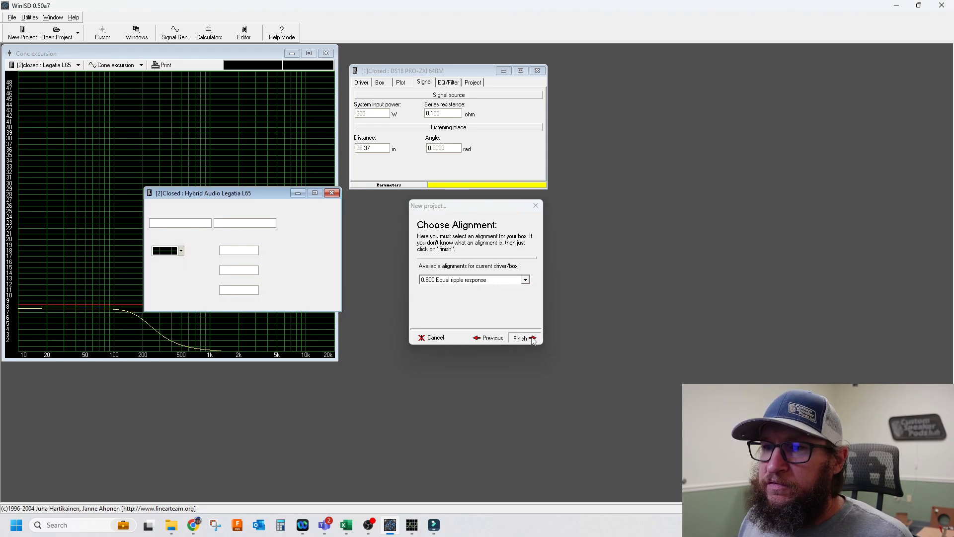
# Step: Place the Legatia L65 project window below the DS18 one and set its curve color to cyan
pyautogui.moveTo(232, 193); pyautogui.dragTo(439, 211)
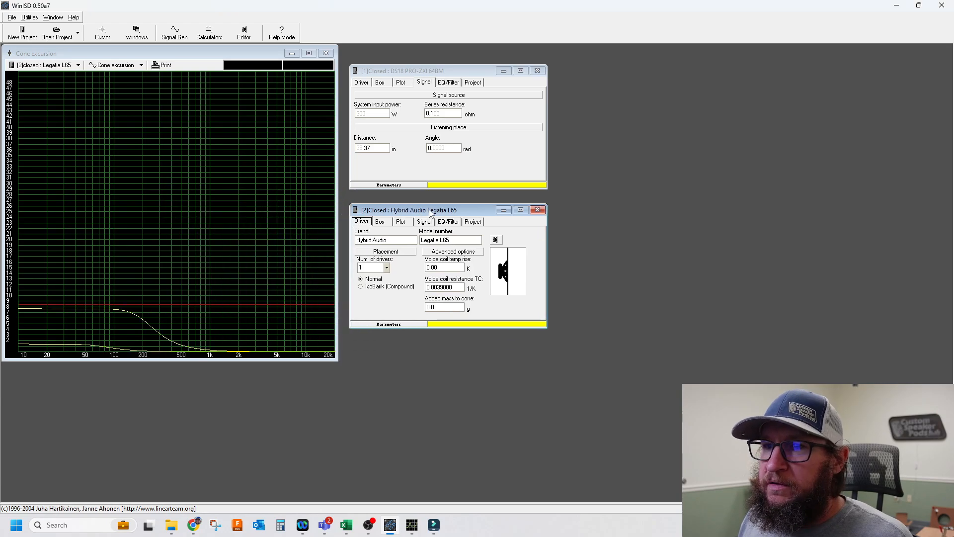
pyautogui.click(452, 325)
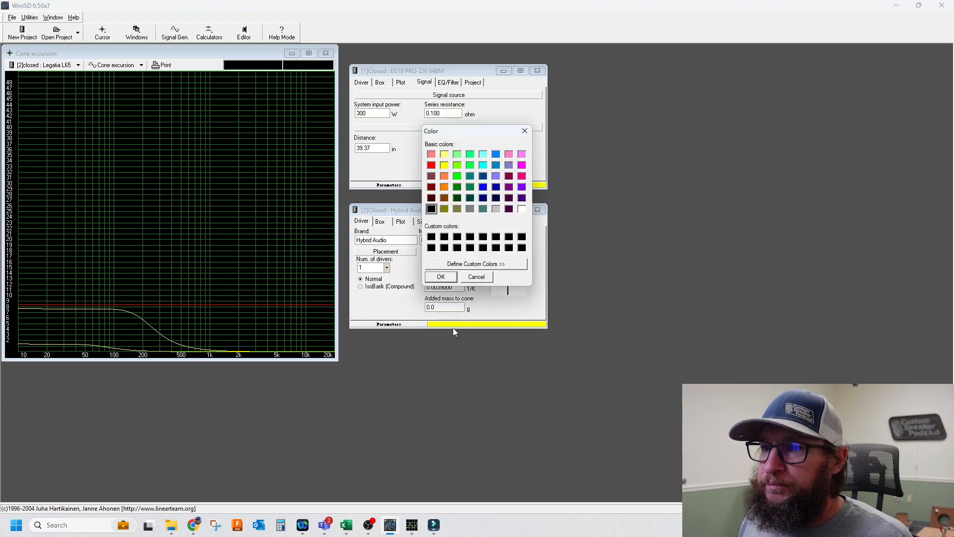
pyautogui.click(483, 165)
pyautogui.click(442, 277)
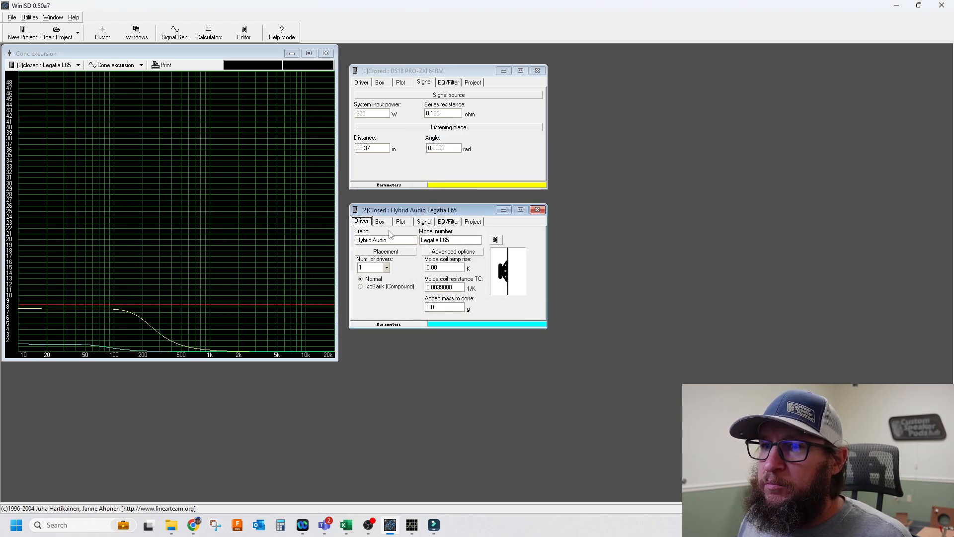
# Step: Set the Legatia L65 project's system input power to 100 W and move its window closer beneath the DS18 window
pyautogui.click(424, 221)
pyautogui.doubleClick(374, 251)
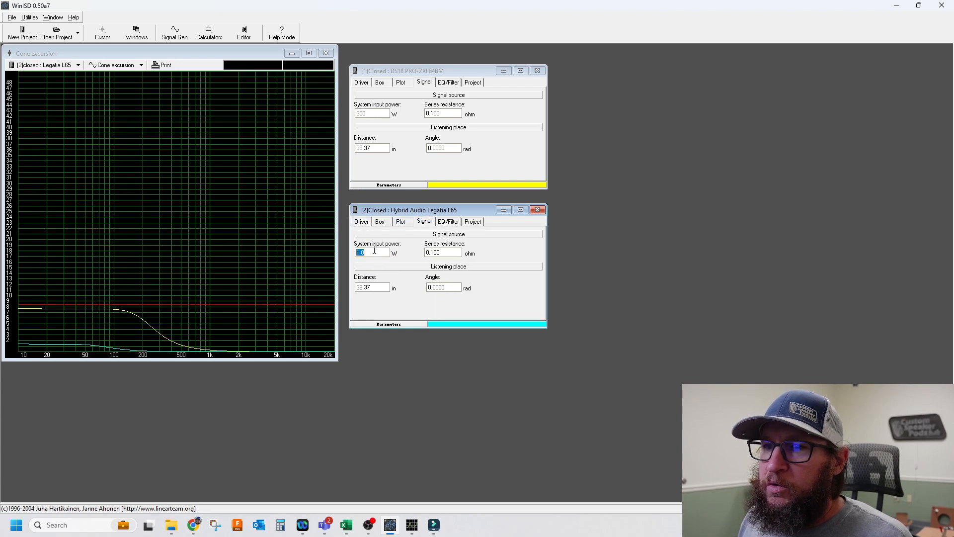
pyautogui.write('100')
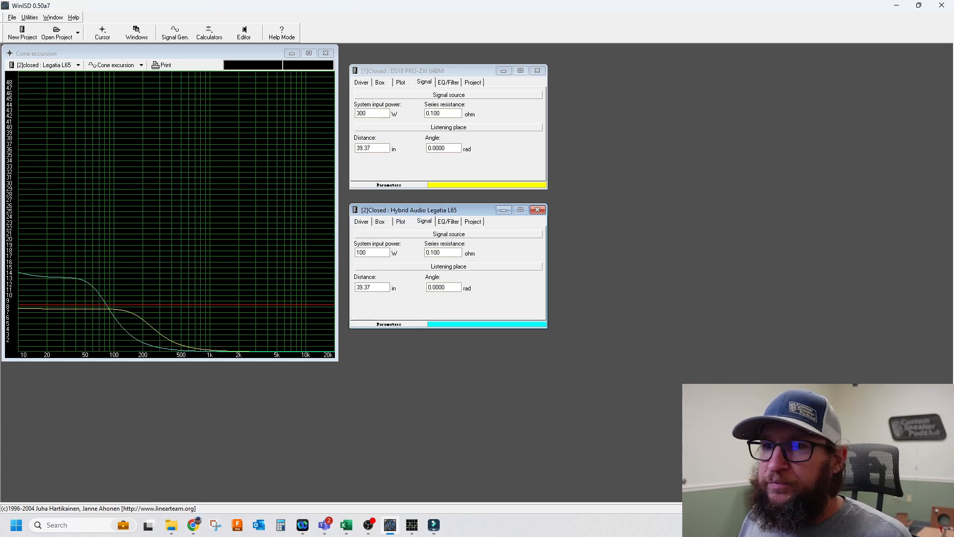
pyautogui.moveTo(395, 211); pyautogui.dragTo(395, 201)
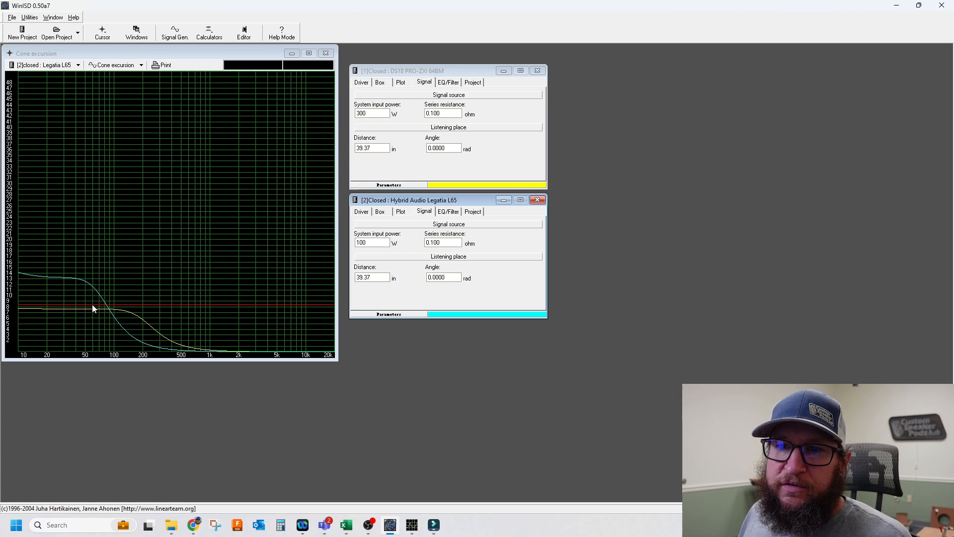
# Step: Read the Legatia L65's cone excursion at about 81 Hz, where its curve crosses the red limit line
pyautogui.click(104, 306)
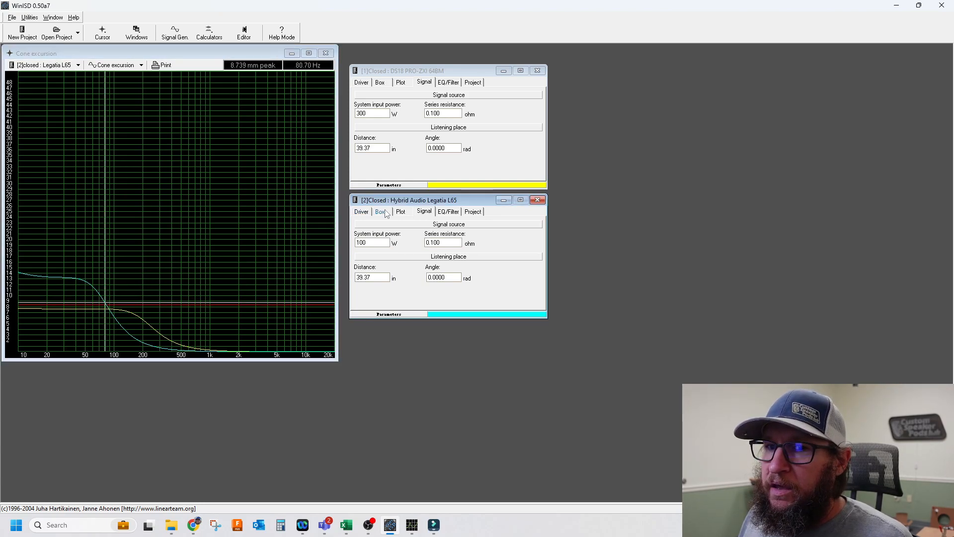
pyautogui.click(106, 307)
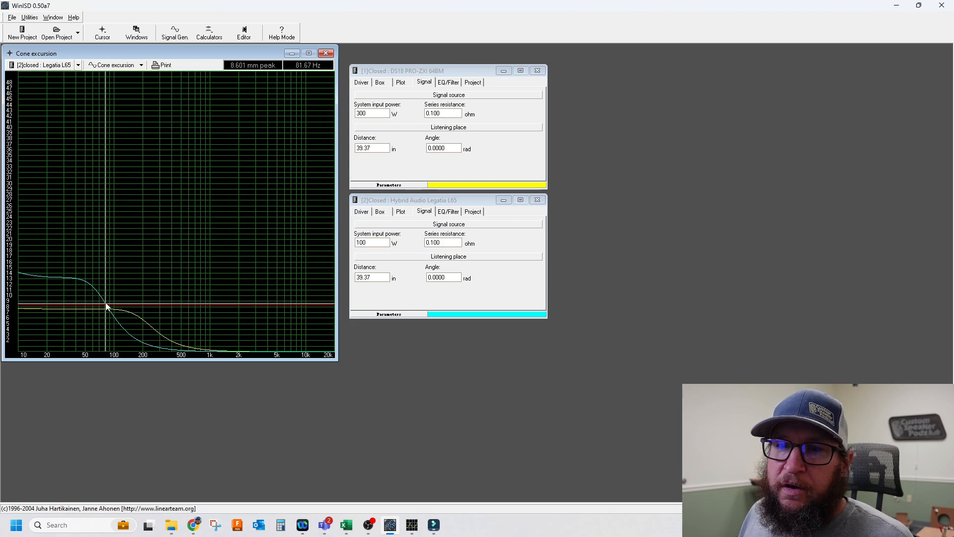
pyautogui.click(104, 306)
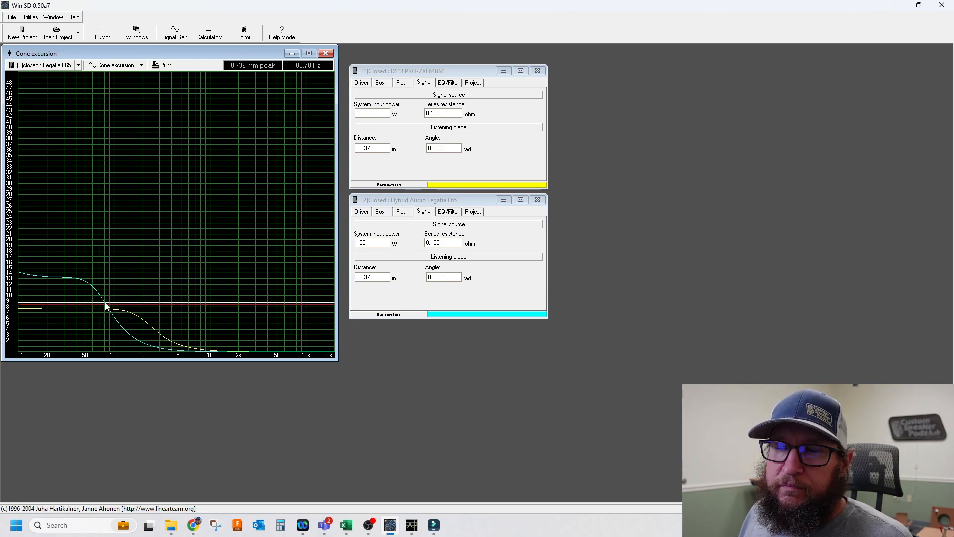
# Step: Add a 4th-order Linkwitz-Riley highpass filter with a 50 Hz cutoff to the Legatia L65 project
pyautogui.click(448, 211)
pyautogui.click(370, 300)
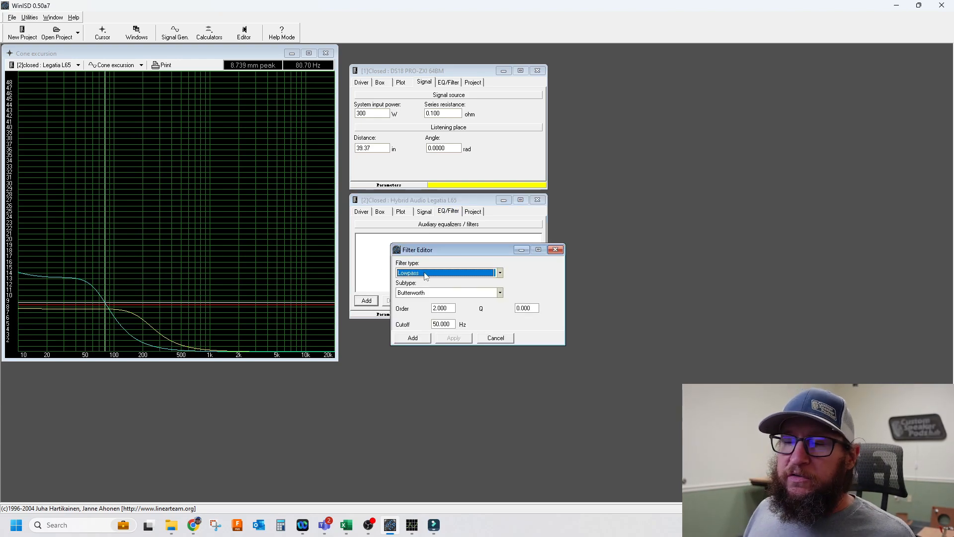
pyautogui.click(426, 273)
pyautogui.click(413, 292)
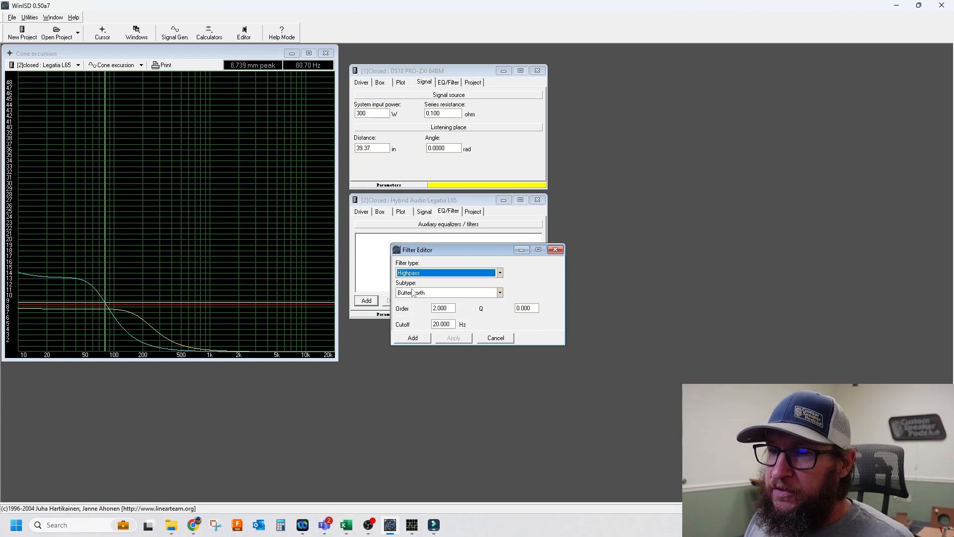
pyautogui.doubleClick(435, 324)
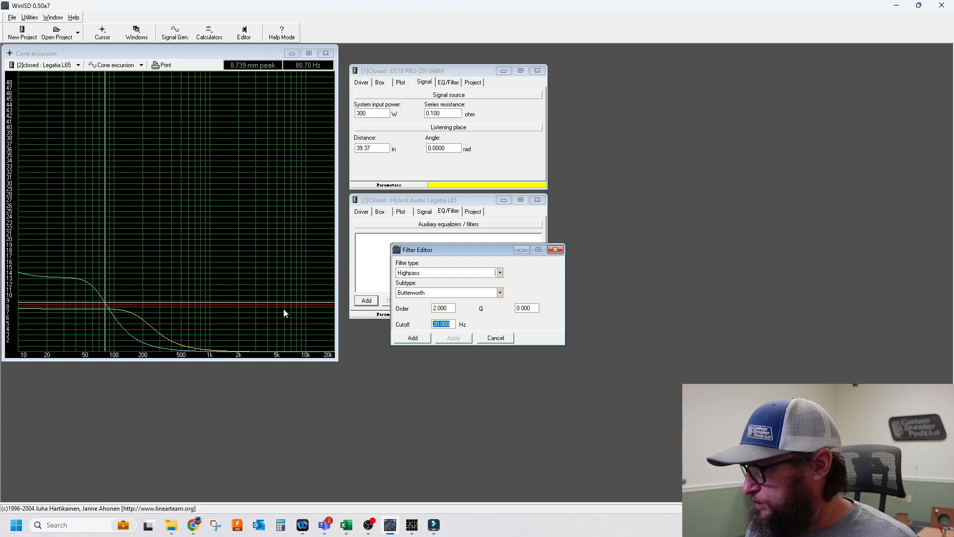
pyautogui.write('50')
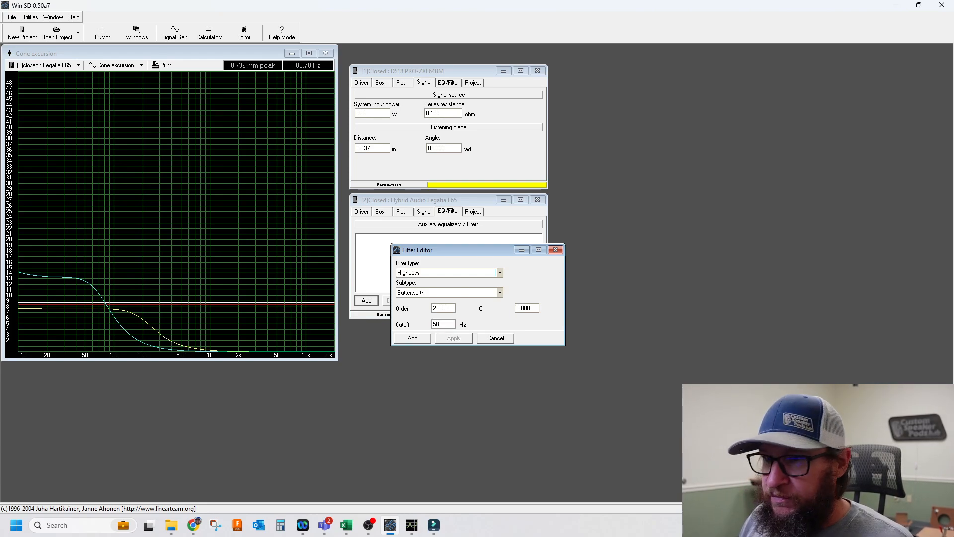
pyautogui.click(421, 292)
pyautogui.click(420, 308)
pyautogui.click(414, 338)
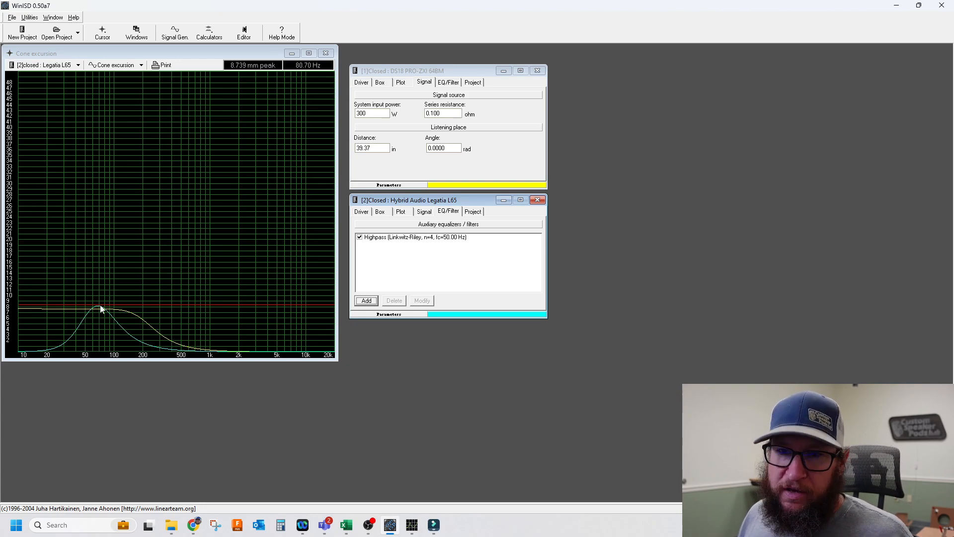
# Step: Switch the graph to SPL, compare the Legatia L65 curve with its highpass filter off and on, and check the filter's settings
pyautogui.click(106, 68)
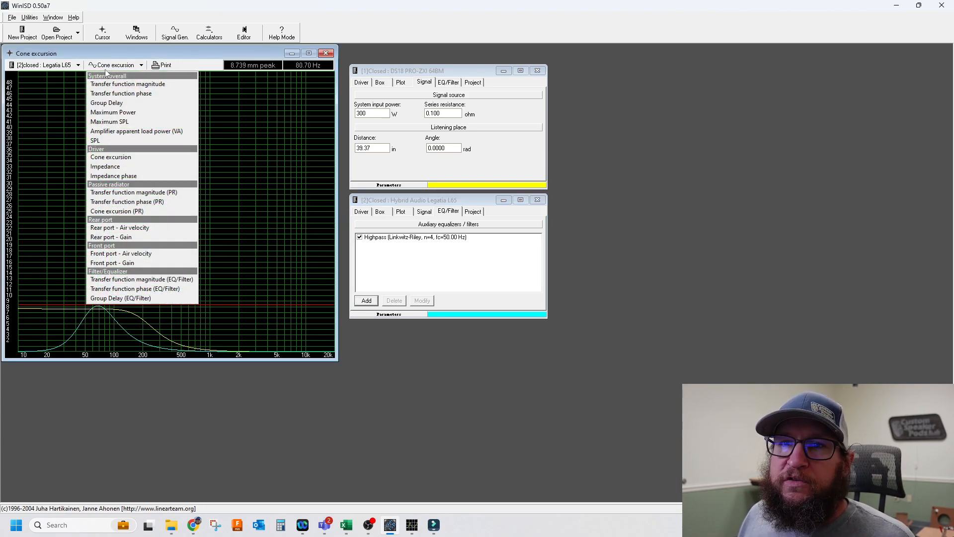
pyautogui.click(111, 140)
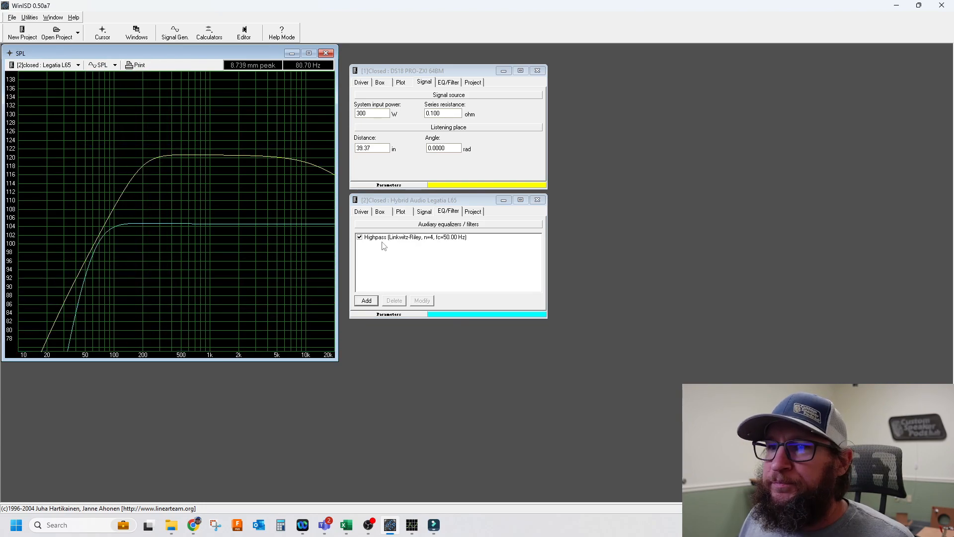
pyautogui.click(359, 237)
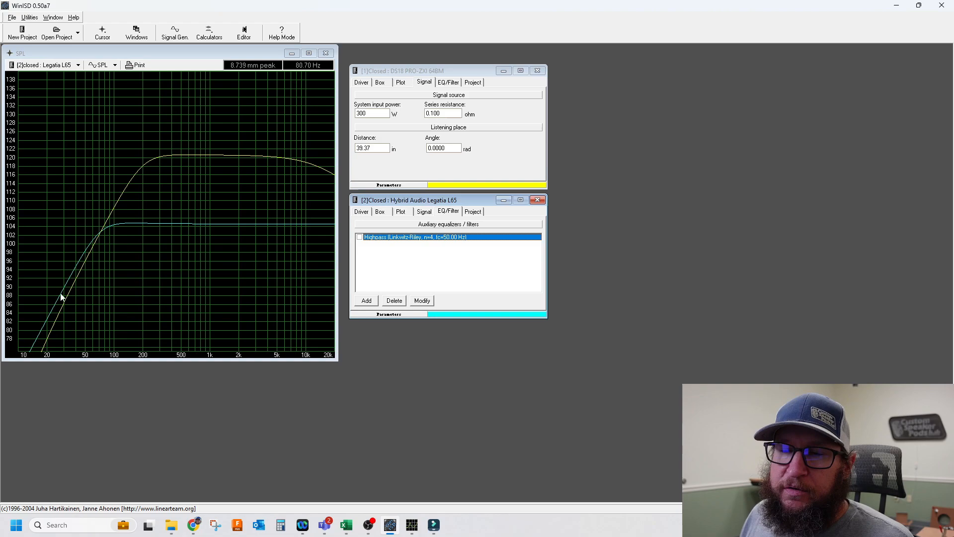
pyautogui.click(360, 237)
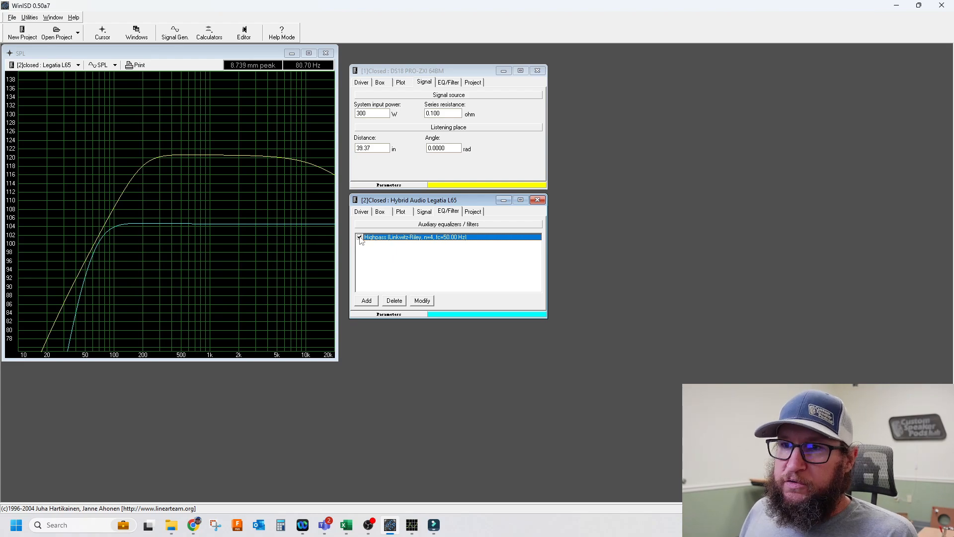
pyautogui.doubleClick(366, 238)
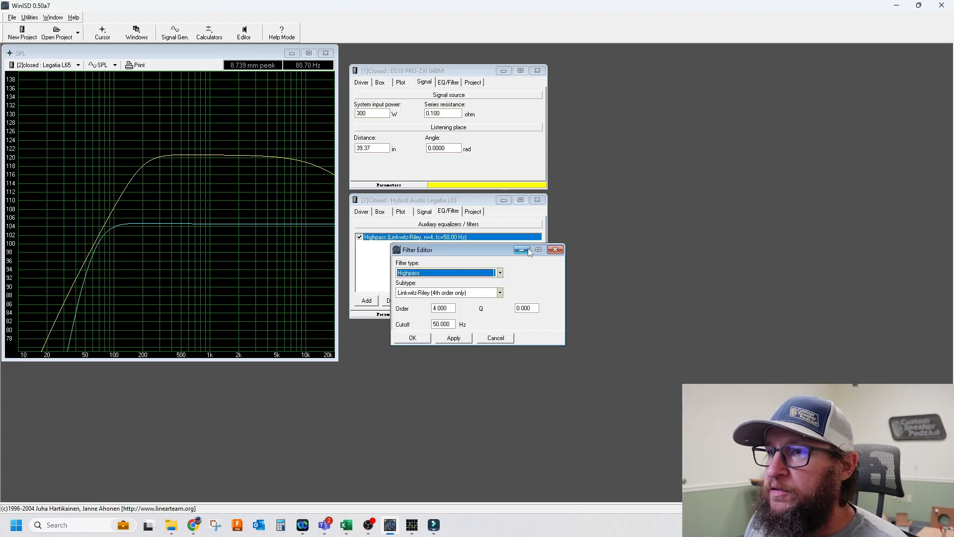
pyautogui.click(555, 249)
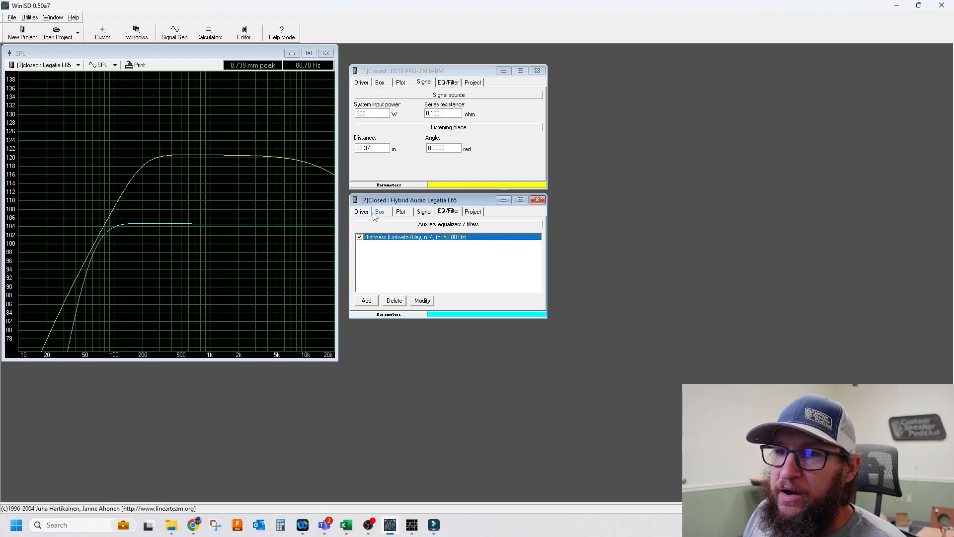
# Step: Read the Legatia L65's SPL at about 148 Hz and 311 Hz
pyautogui.click(139, 226)
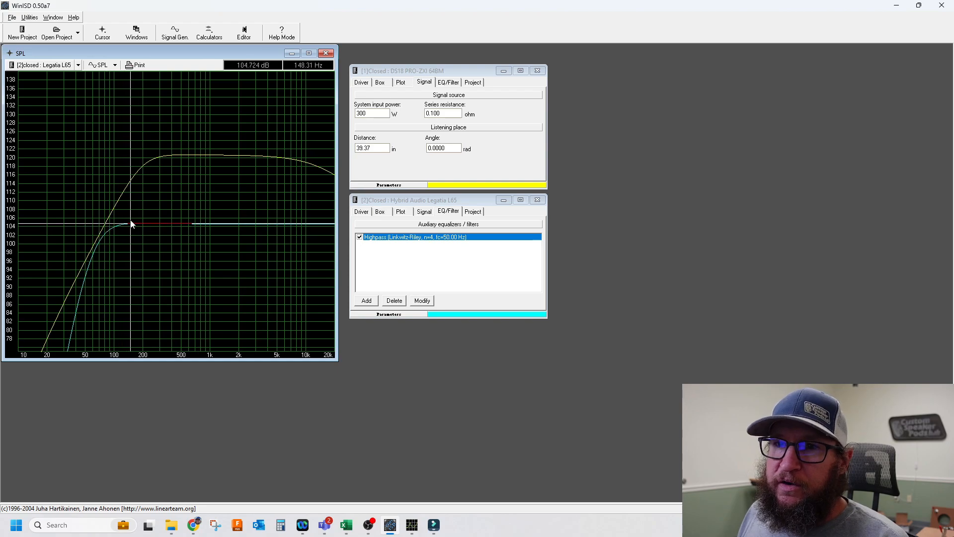
pyautogui.click(131, 224)
pyautogui.click(162, 159)
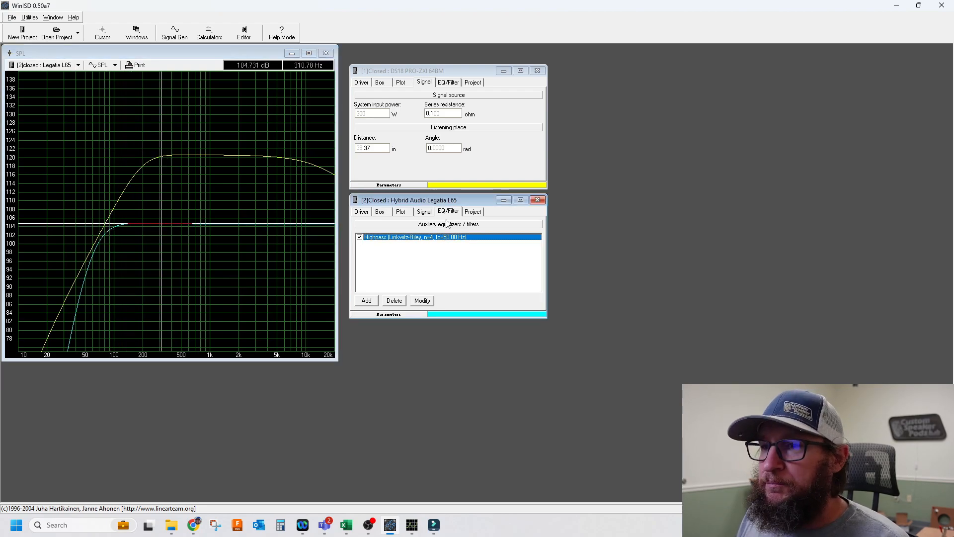
# Step: Set the Legatia L65 project's rear chamber volume to 5 ft^3 and read its SPL at about 200 Hz
pyautogui.click(379, 211)
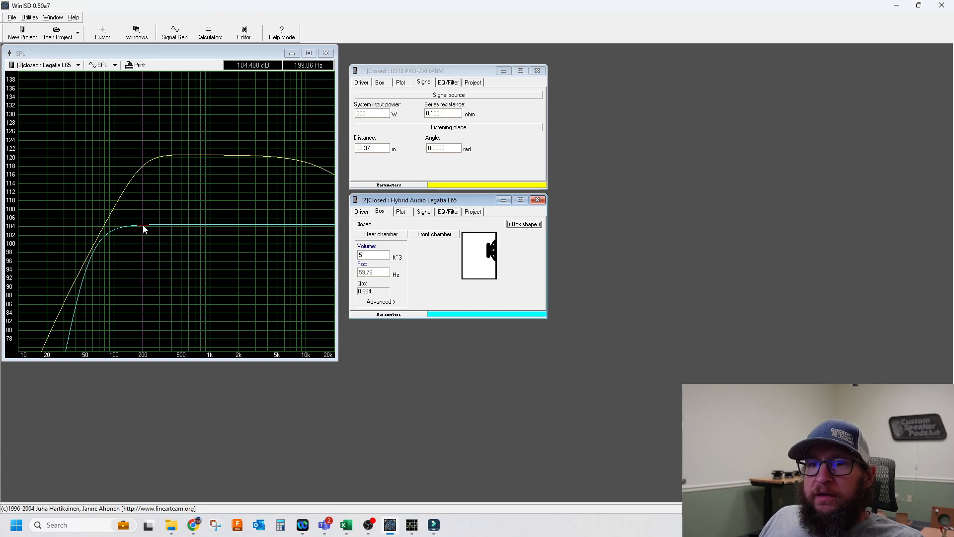
pyautogui.click(144, 226)
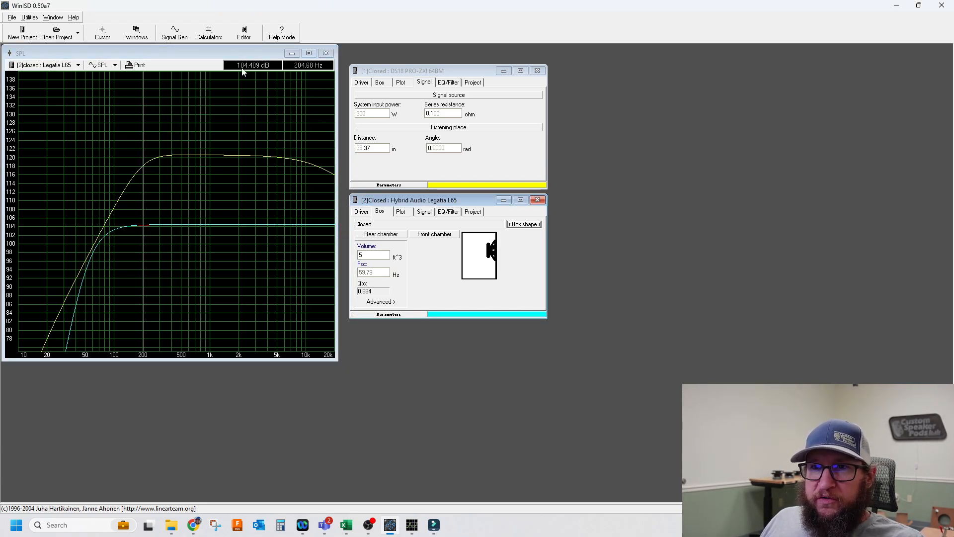
# Step: Read the DS18 PRO-ZXI 64BM project's SPL at about 307 Hz and 202 Hz, and make the Legatia L65 project active again
pyautogui.click(417, 74)
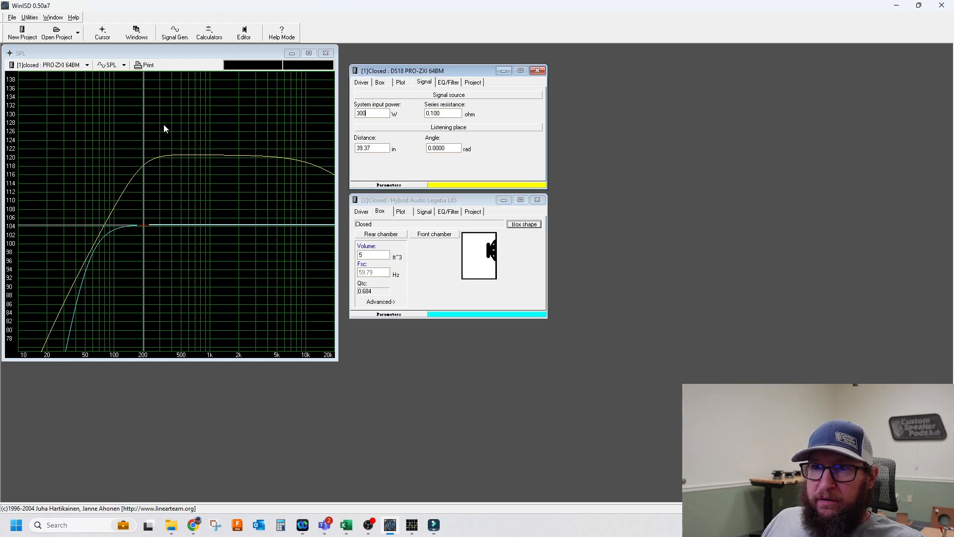
pyautogui.click(162, 157)
pyautogui.click(160, 157)
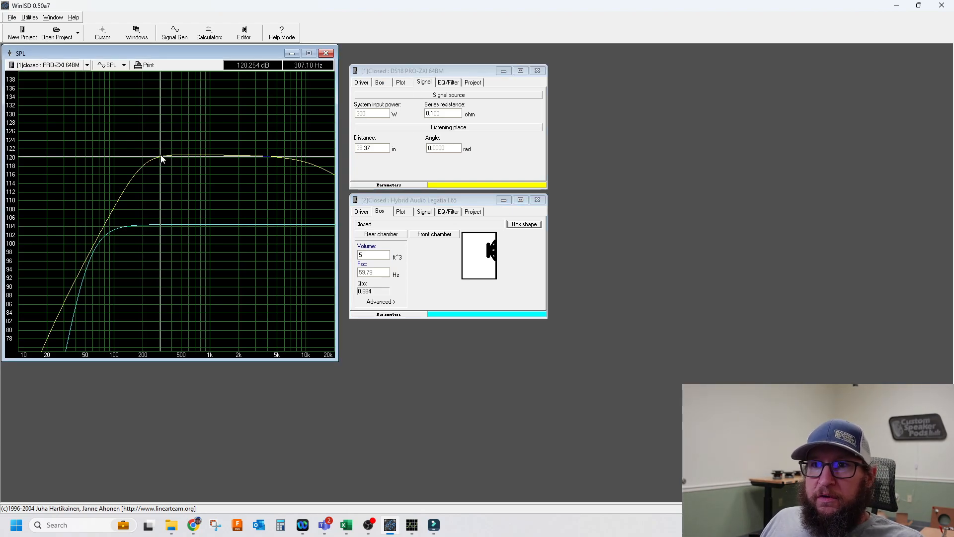
pyautogui.moveTo(162, 158); pyautogui.dragTo(144, 160)
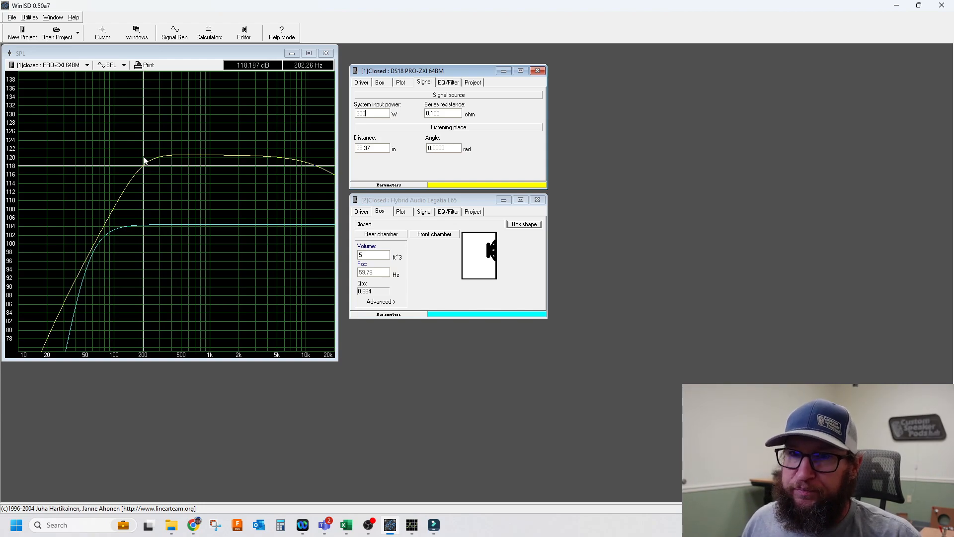
pyautogui.click(416, 201)
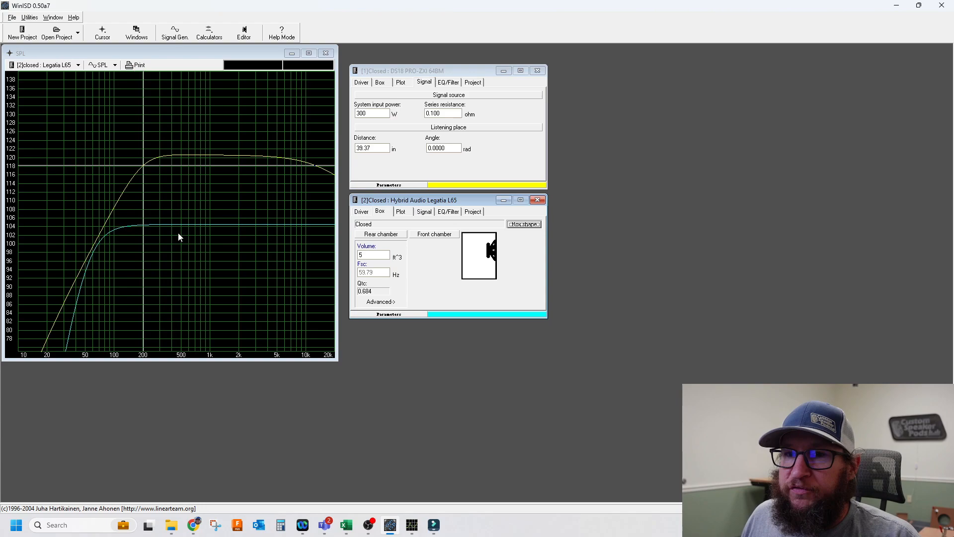
# Step: Read the Legatia L65 project's SPL at about 200 Hz
pyautogui.click(143, 227)
pyautogui.moveTo(143, 222); pyautogui.dragTo(142, 223)
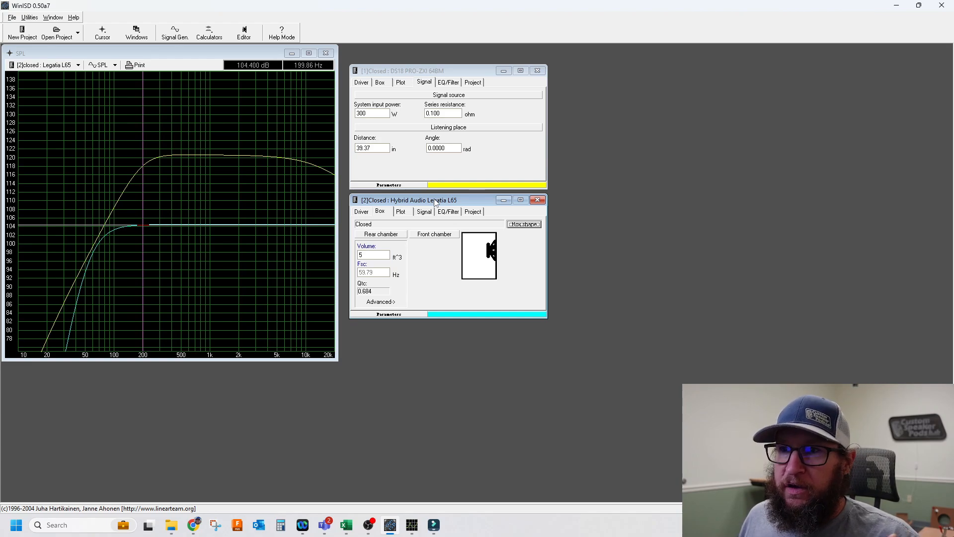
# Step: Create another closed-box project with one Hybrid Audio Legatia L65 in normal placement, using the 0.800 Equal ripple response alignment
pyautogui.click(20, 34)
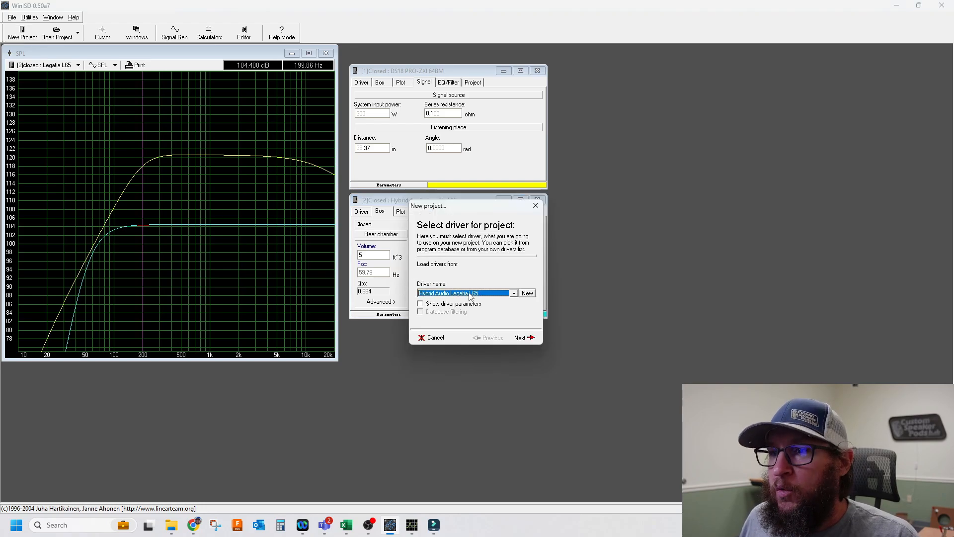
pyautogui.click(522, 339)
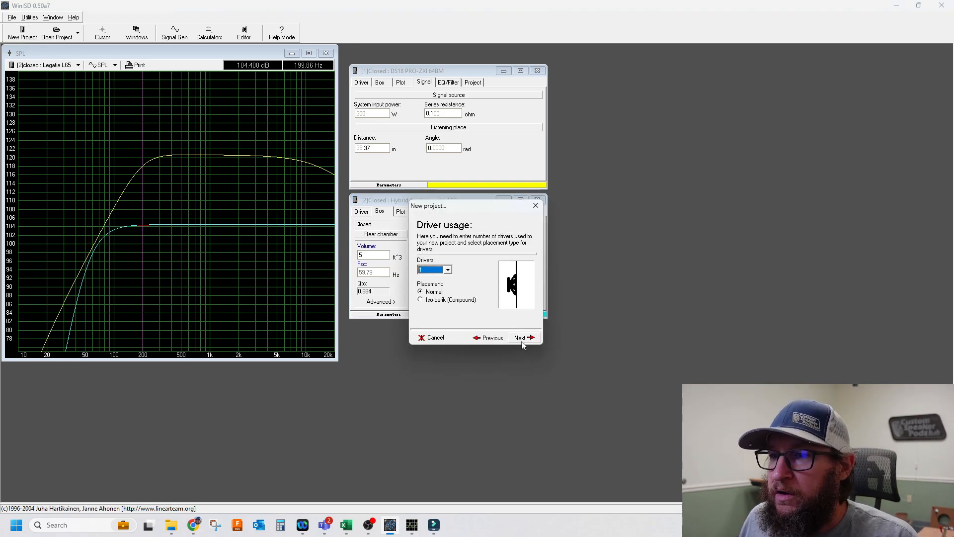
pyautogui.click(522, 340)
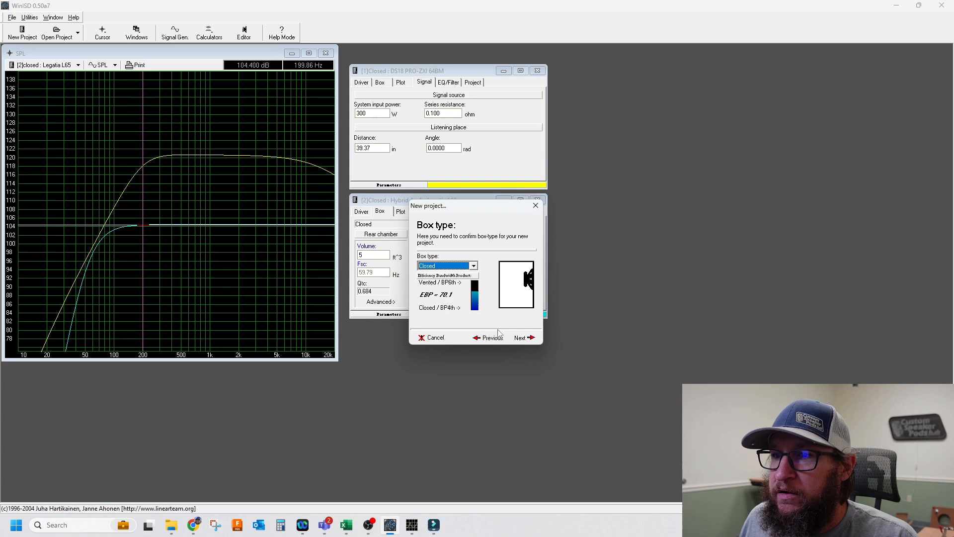
pyautogui.click(522, 337)
pyautogui.click(470, 281)
pyautogui.click(472, 306)
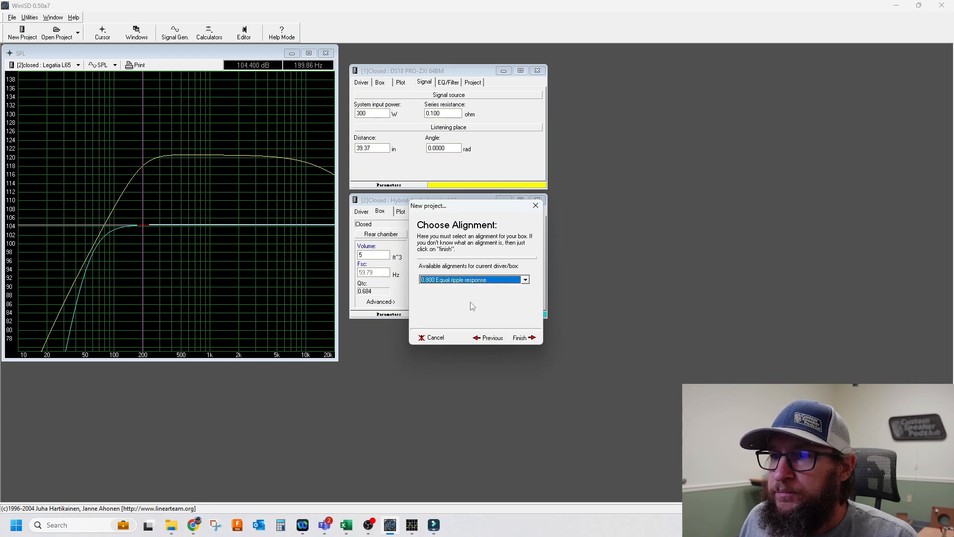
pyautogui.click(524, 337)
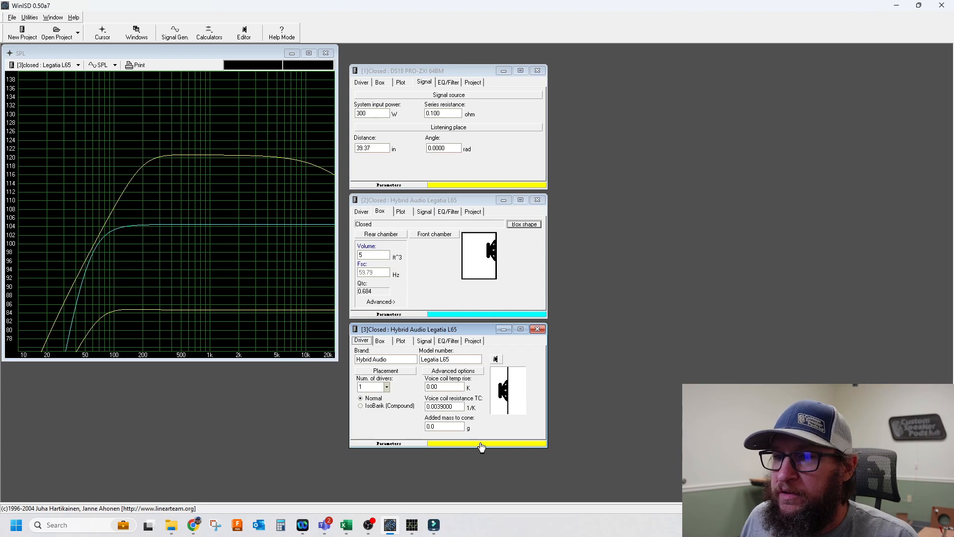
# Step: Give the new Legatia L65 project a green curve and set its rear chamber volume to 5 ft^3
pyautogui.click(482, 446)
pyautogui.click(470, 166)
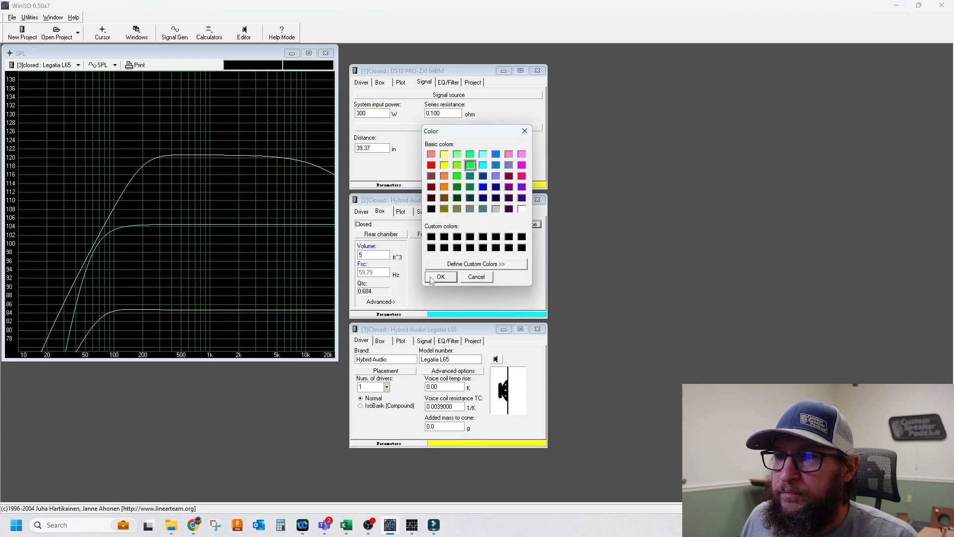
pyautogui.click(441, 276)
pyautogui.click(380, 341)
pyautogui.doubleClick(380, 382)
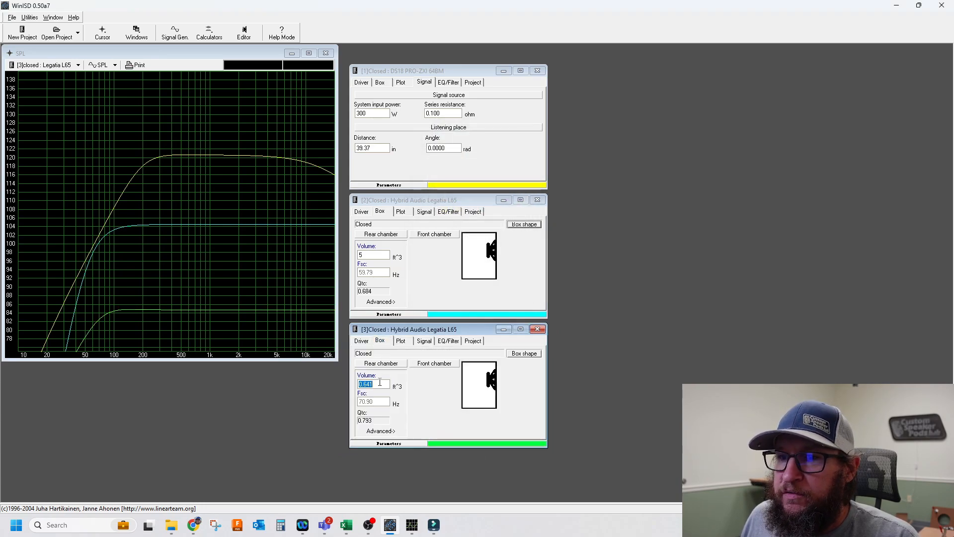
pyautogui.write('5')
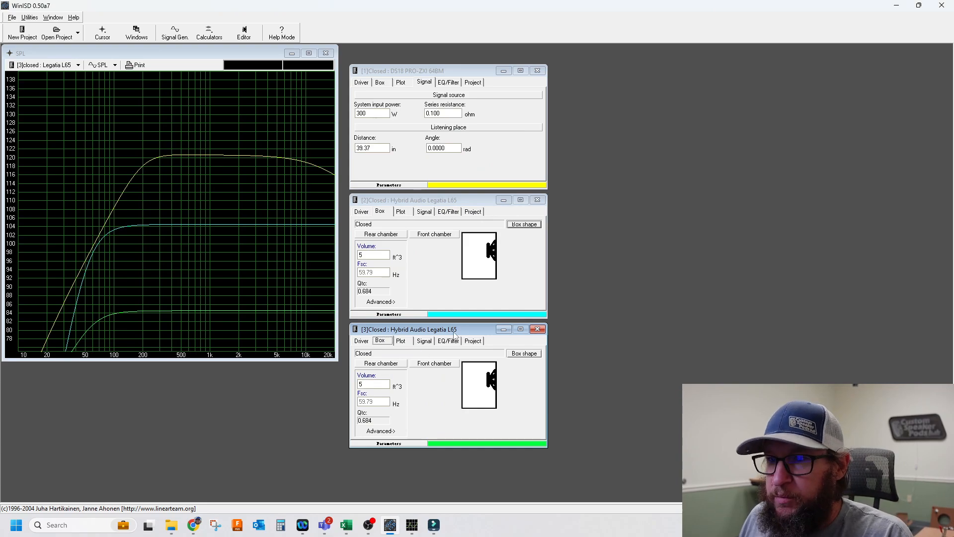
# Step: Check the first Legatia L65 project's input power and set the new project's system input power to 100 W
pyautogui.click(424, 341)
pyautogui.click(429, 212)
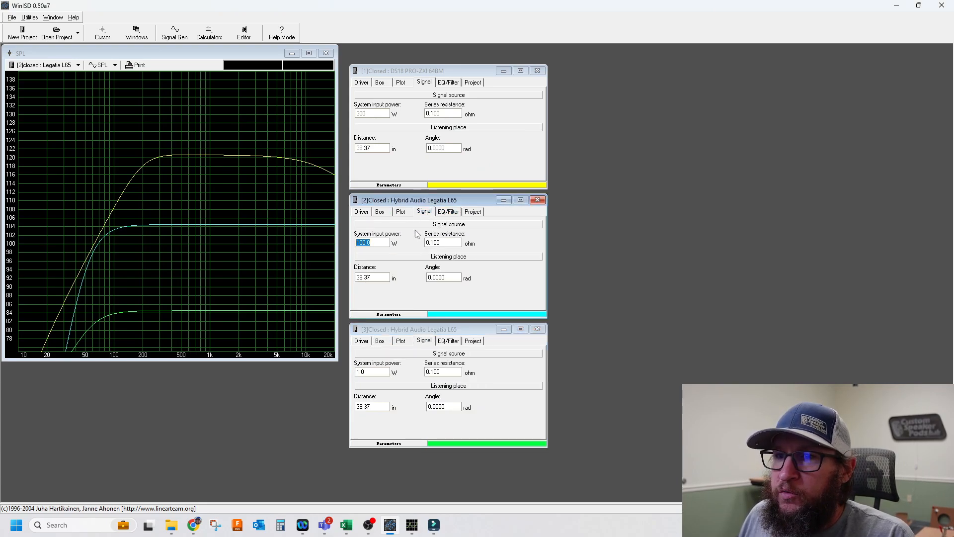
pyautogui.doubleClick(370, 372)
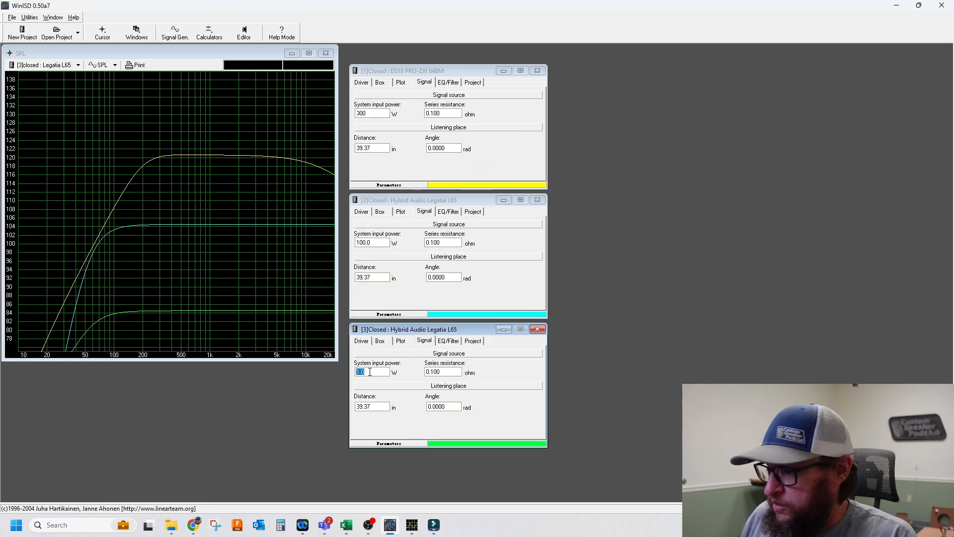
pyautogui.write('100')
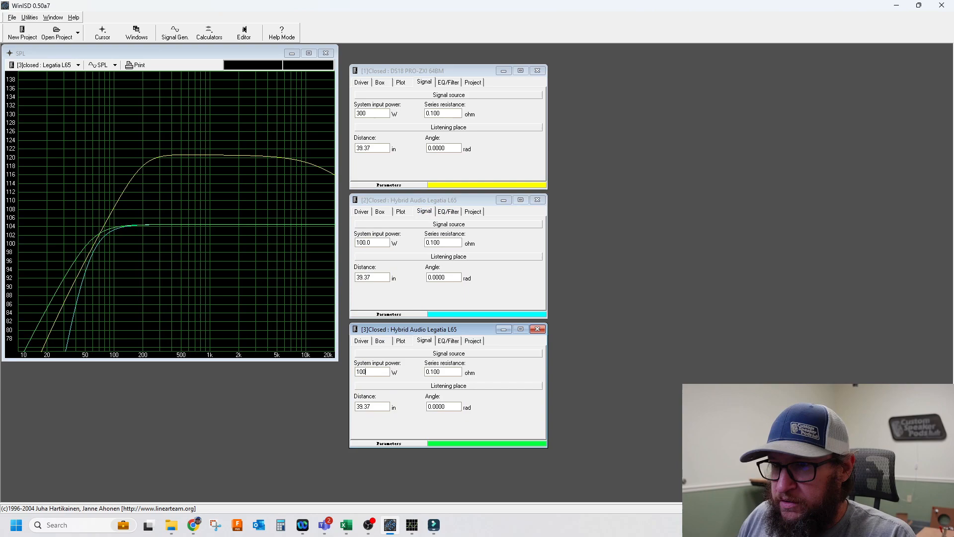
# Step: Add a 4th-order Linkwitz-Riley highpass filter with a 50 Hz cutoff to the new Legatia L65 project, matching the first one
pyautogui.click(449, 211)
pyautogui.click(449, 341)
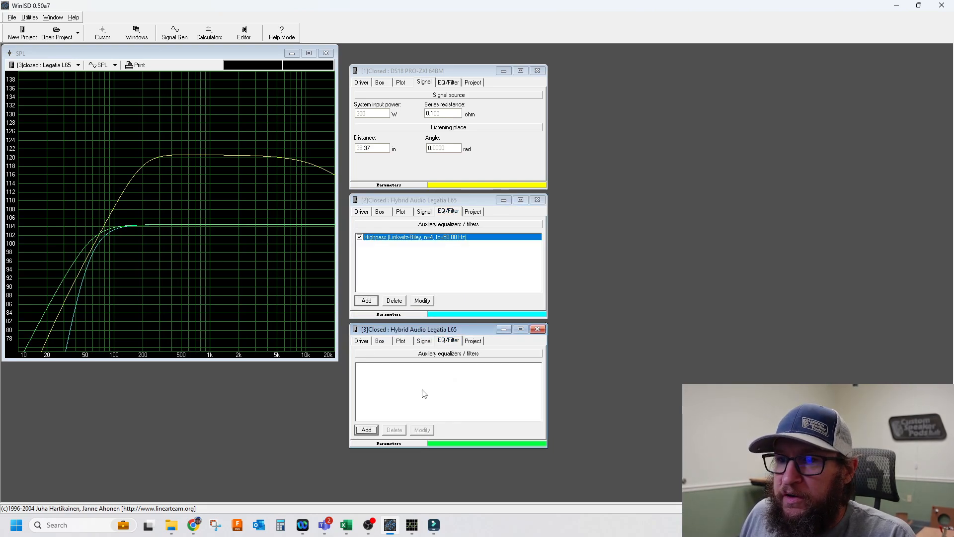
pyautogui.click(366, 429)
pyautogui.click(425, 273)
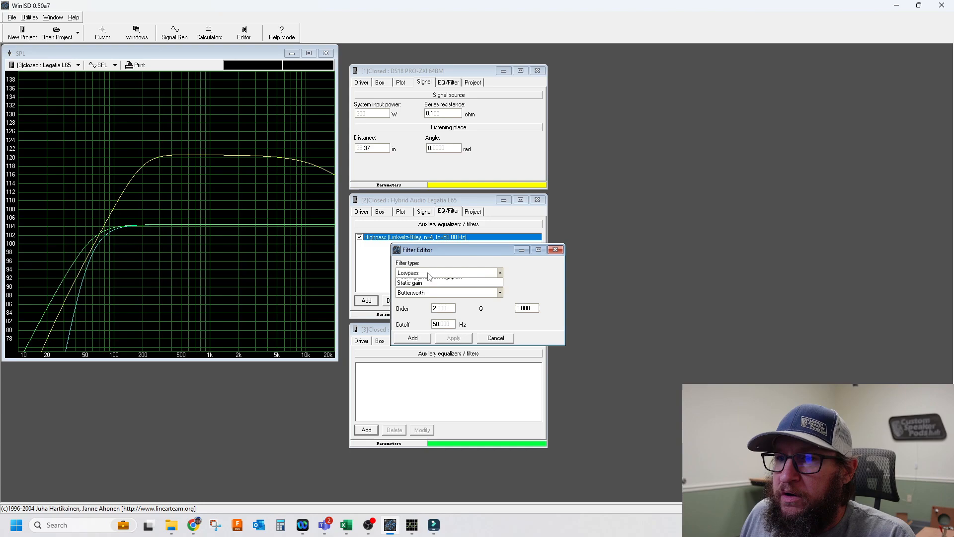
pyautogui.click(431, 279)
pyautogui.click(431, 273)
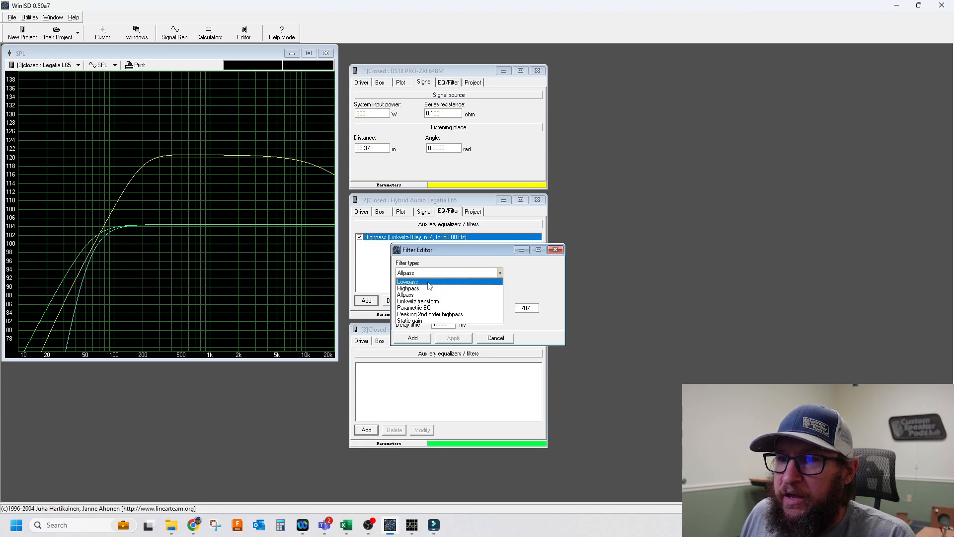
pyautogui.click(422, 298)
pyautogui.click(422, 293)
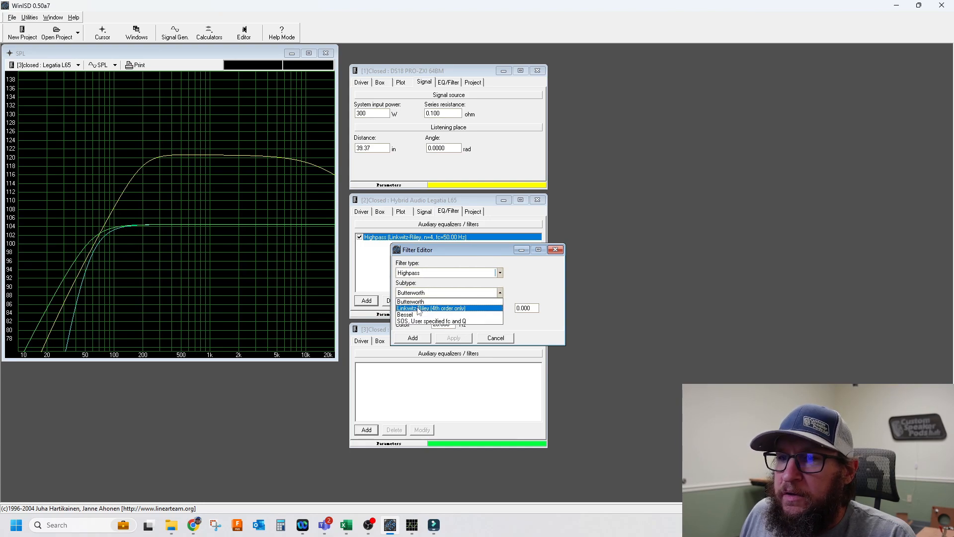
pyautogui.click(421, 309)
pyautogui.doubleClick(447, 324)
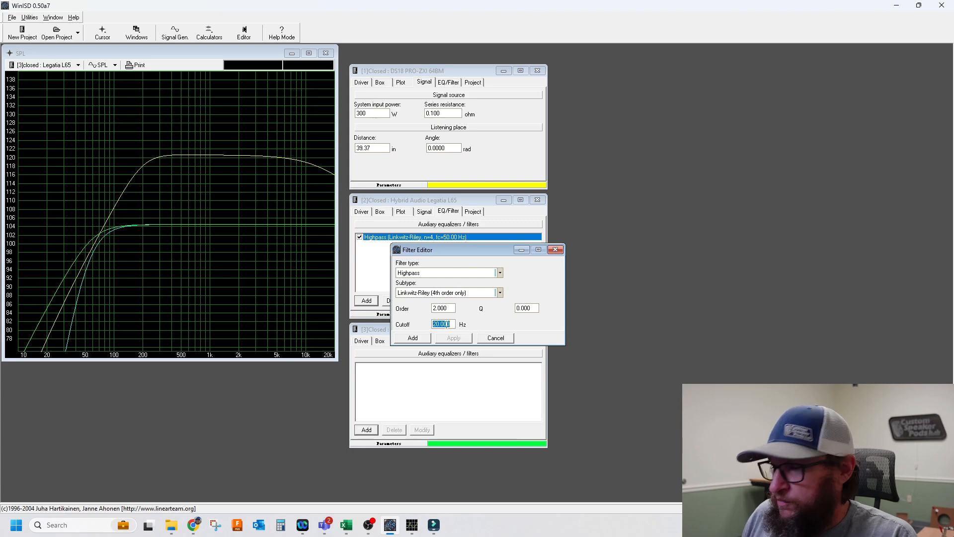
pyautogui.write('50')
pyautogui.click(421, 340)
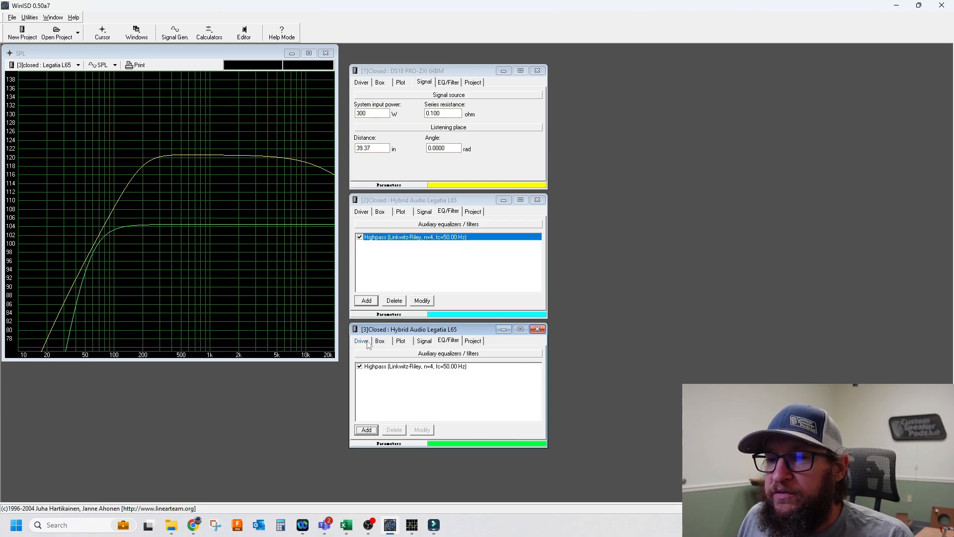
# Step: Set the third project's input power to 200 W and compare both Legatia L65 projects' SPL at about 200 Hz
pyautogui.click(425, 343)
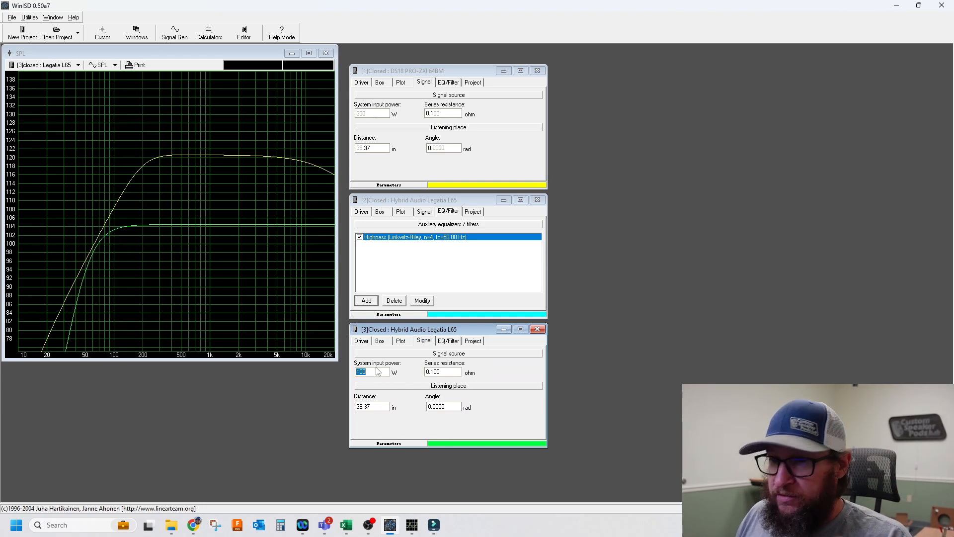
pyautogui.write('200')
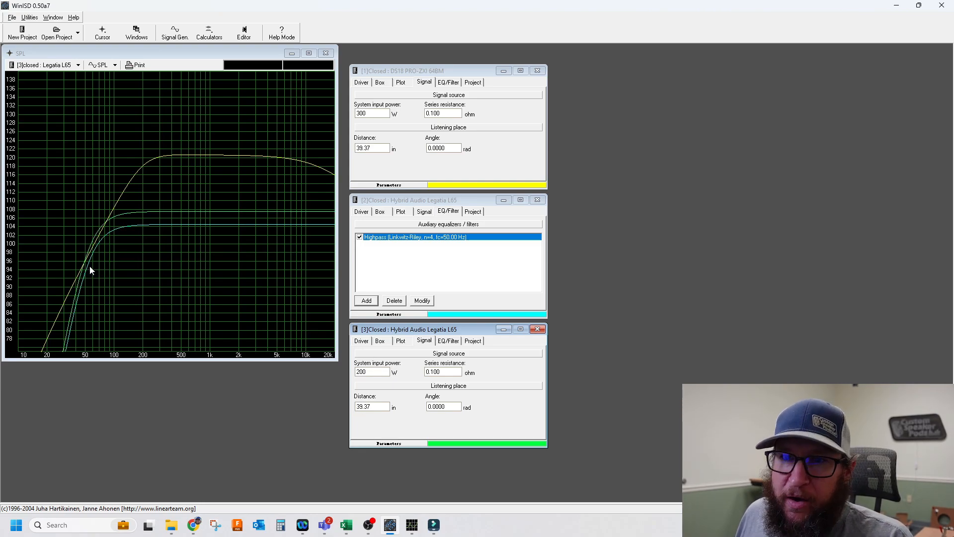
pyautogui.click(143, 215)
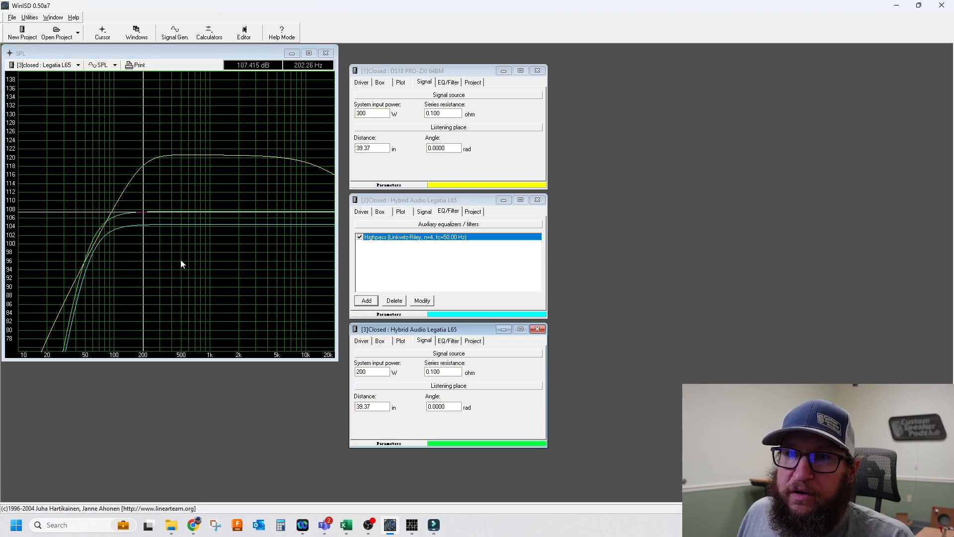
pyautogui.click(412, 201)
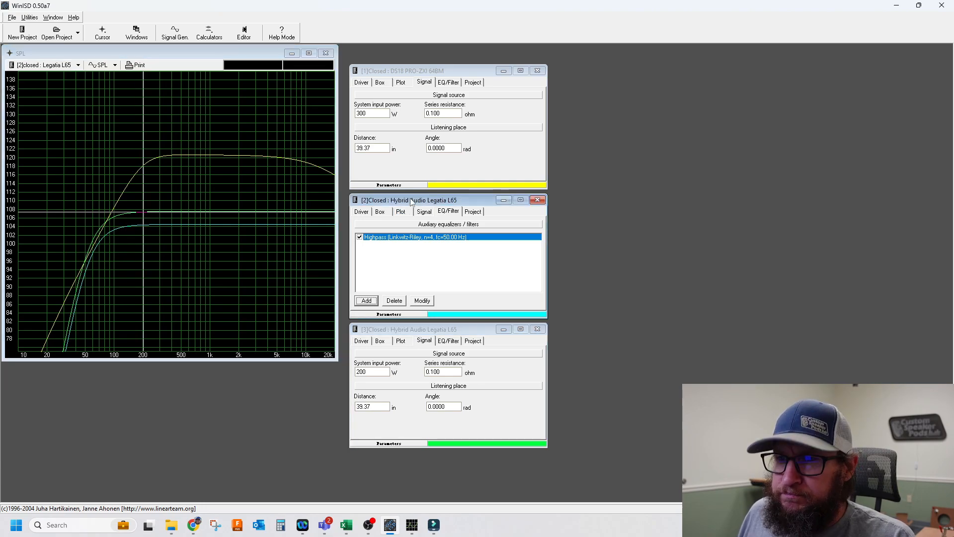
pyautogui.click(144, 226)
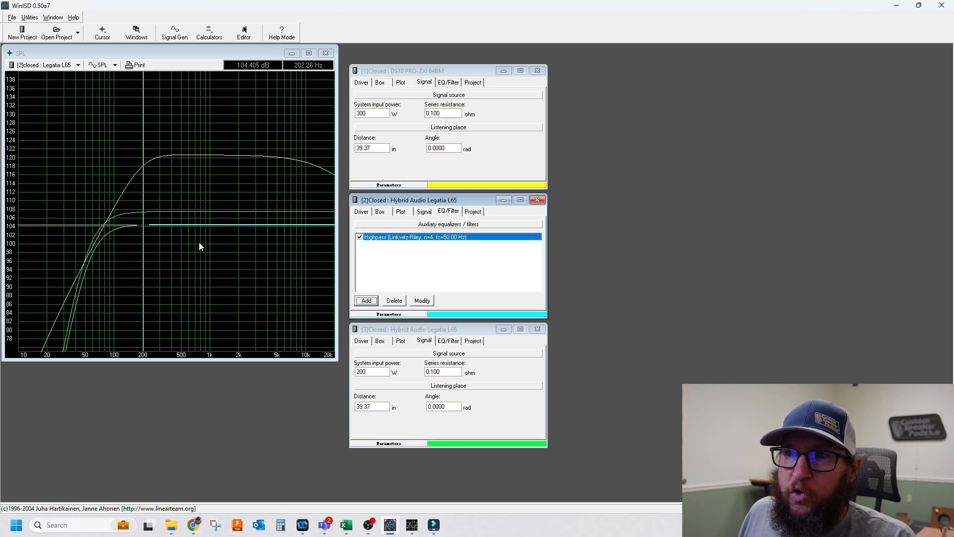
pyautogui.click(409, 326)
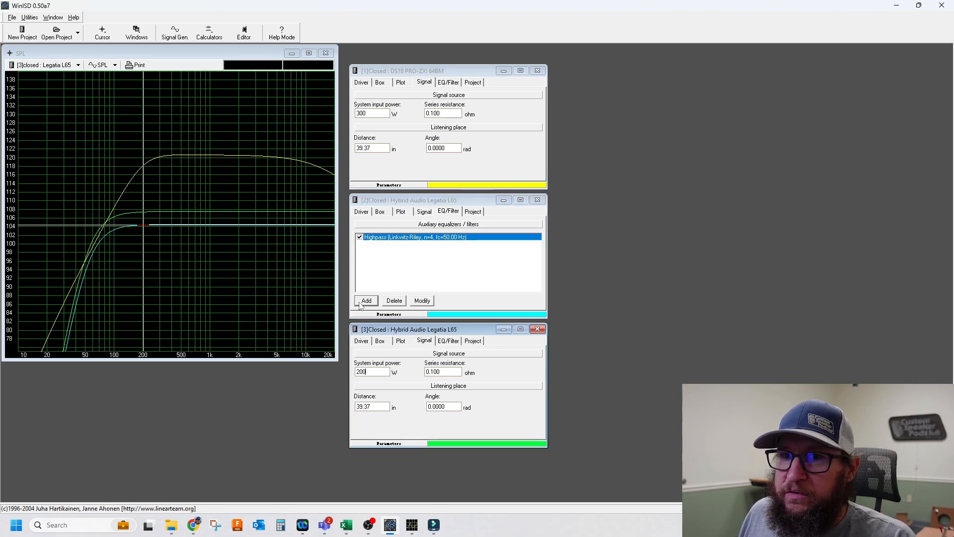
pyautogui.click(143, 212)
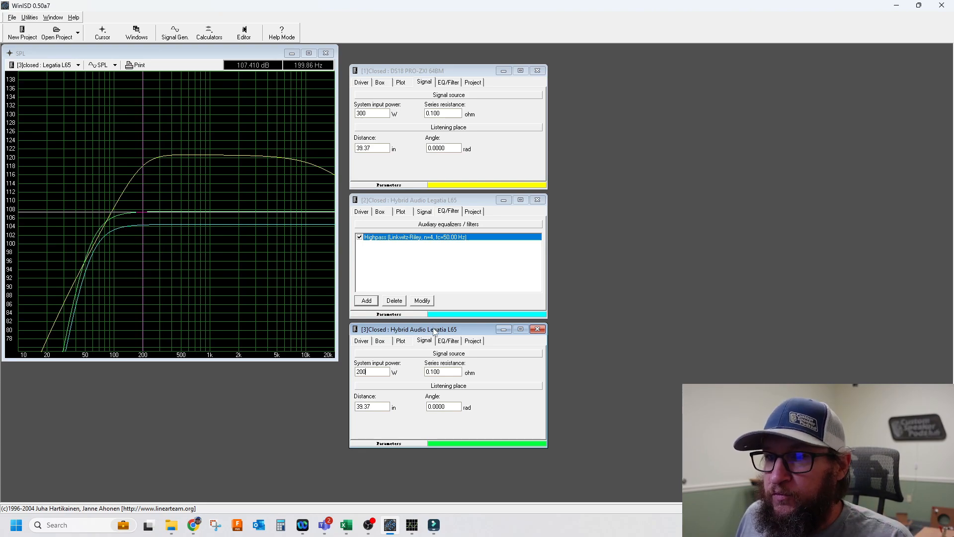
# Step: Set the third project's system input power to 100 W and its number of drivers to 2
pyautogui.moveTo(383, 372); pyautogui.dragTo(345, 373)
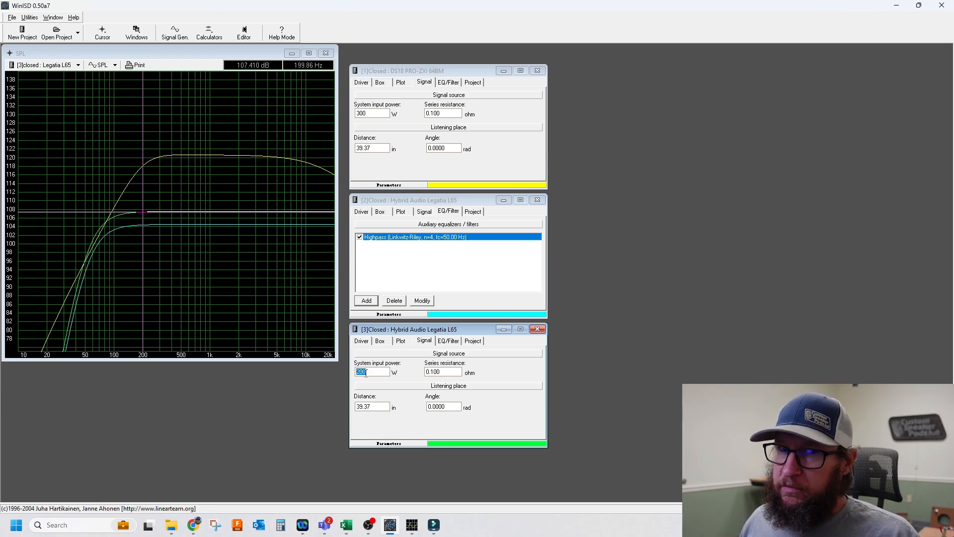
pyautogui.write('100')
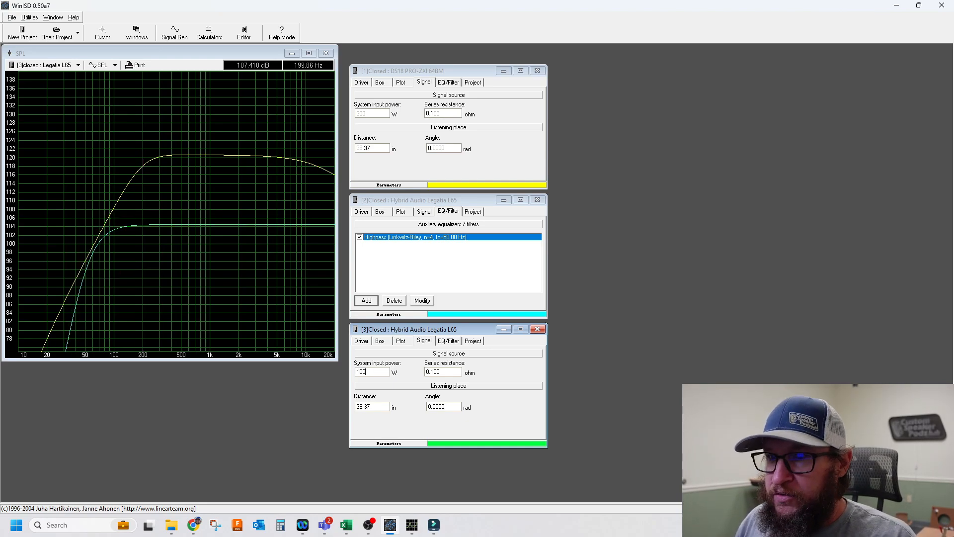
pyautogui.click(361, 340)
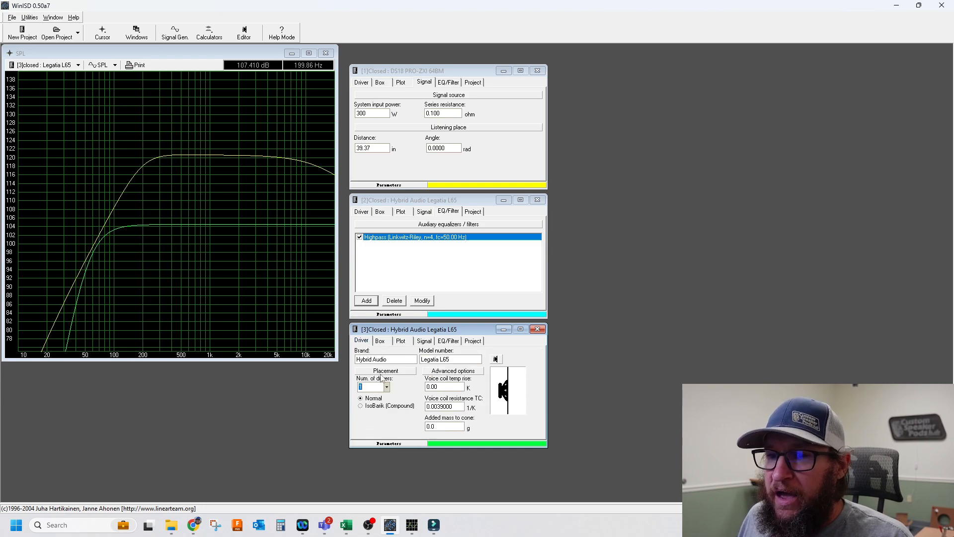
pyautogui.click(387, 388)
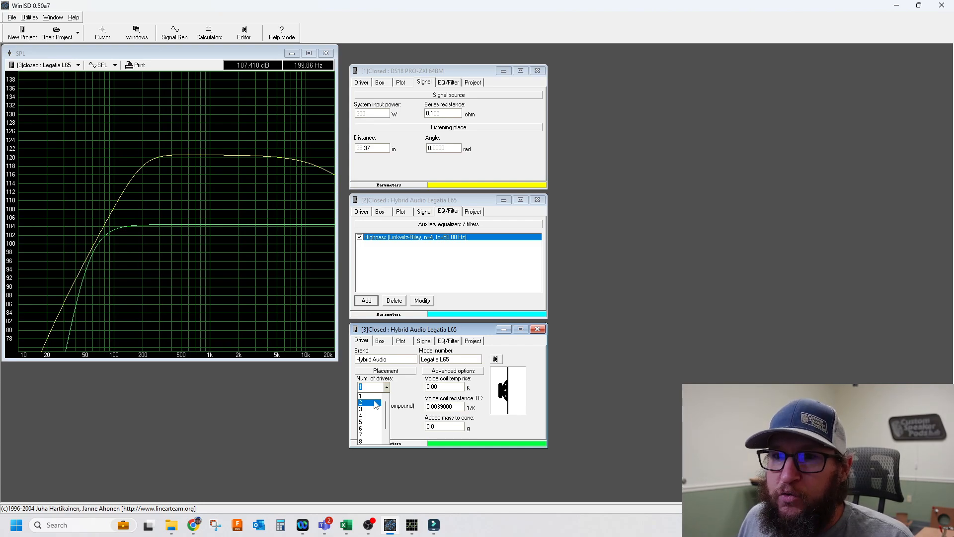
pyautogui.click(376, 403)
# Step: Check the input power of both Legatia L65 projects and compare their SPL at about 200 Hz
pyautogui.click(424, 341)
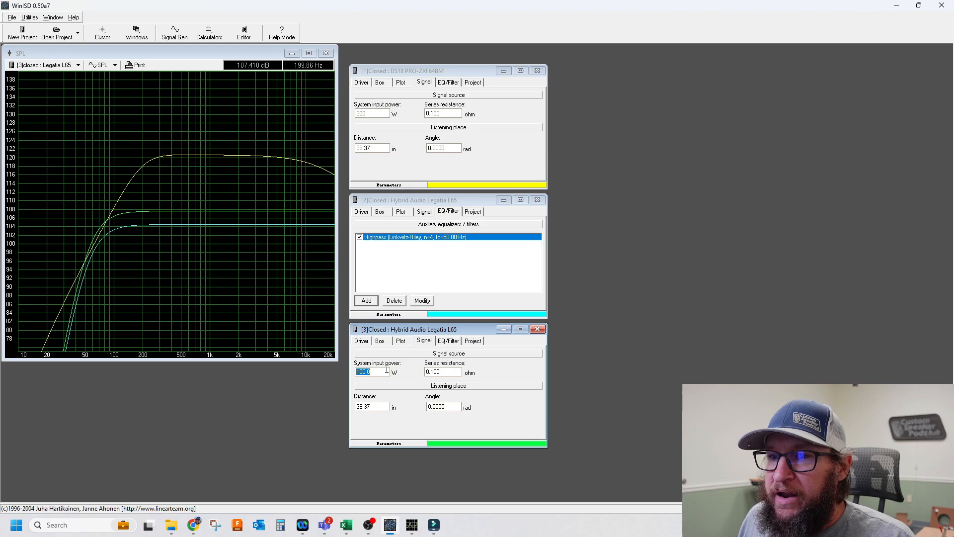
pyautogui.click(422, 213)
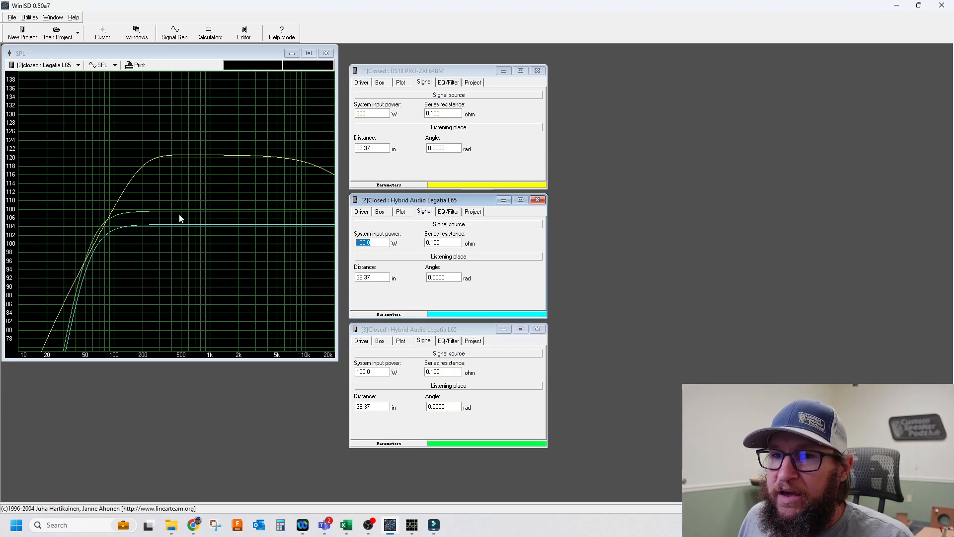
pyautogui.click(143, 213)
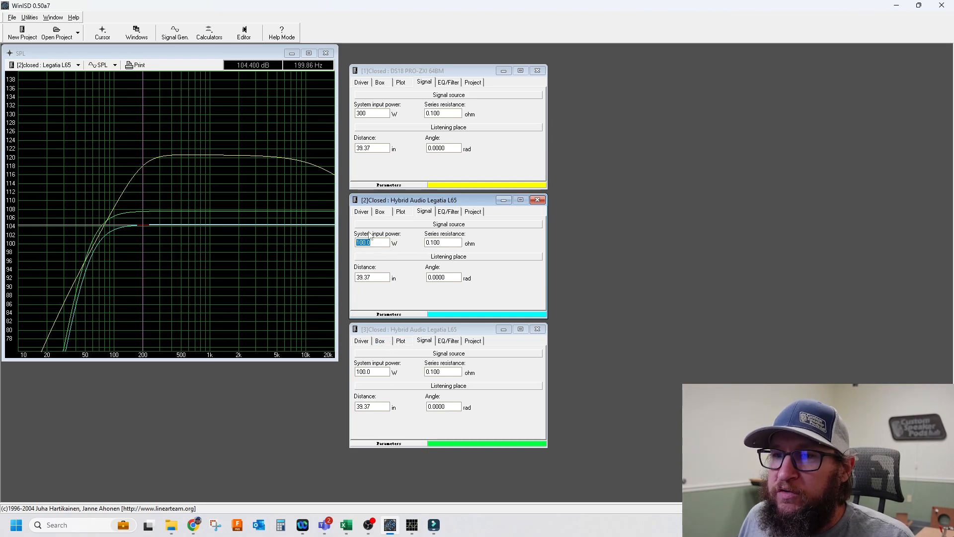
pyautogui.click(381, 332)
pyautogui.click(144, 212)
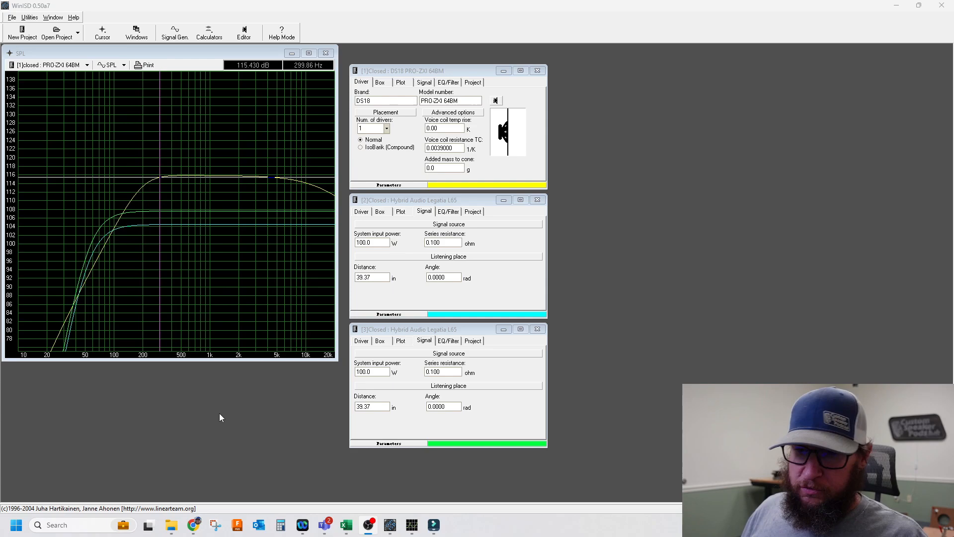
# Step: Switch to the browser and open the product page of Sundown Audio's SA-Series v.2 12" subwoofer
pyautogui.click(194, 525)
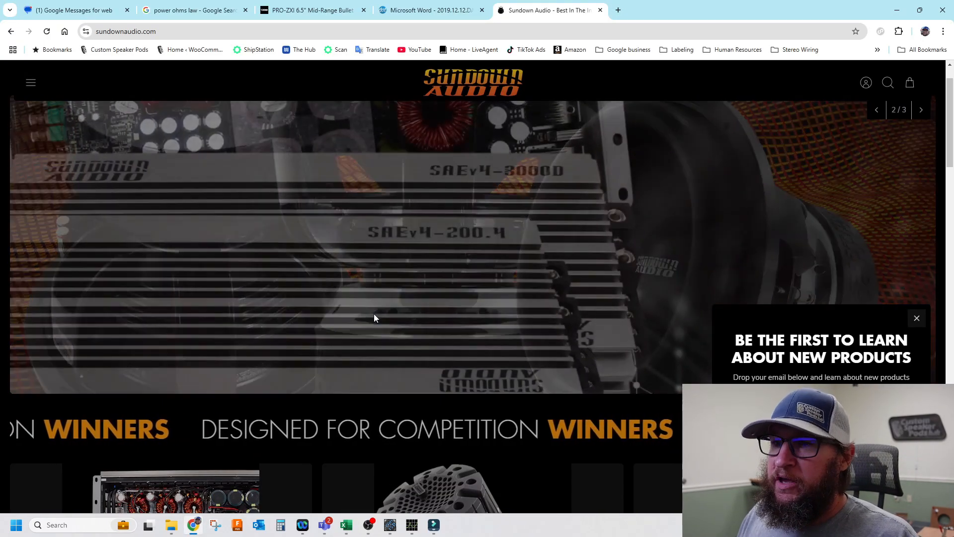
pyautogui.scroll(-6, 375, 315)
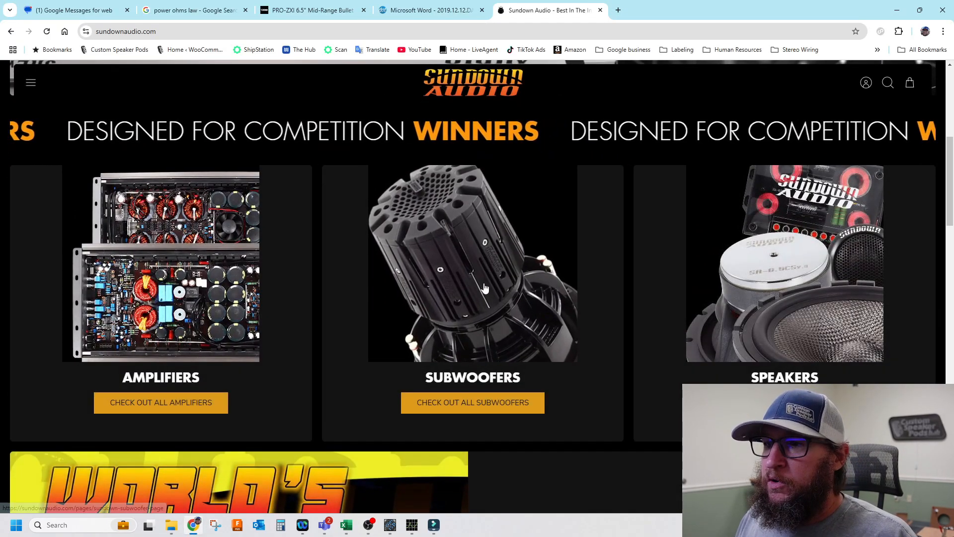
pyautogui.click(472, 293)
pyautogui.scroll(-5, 378, 318)
pyautogui.scroll(-10, 400, 351)
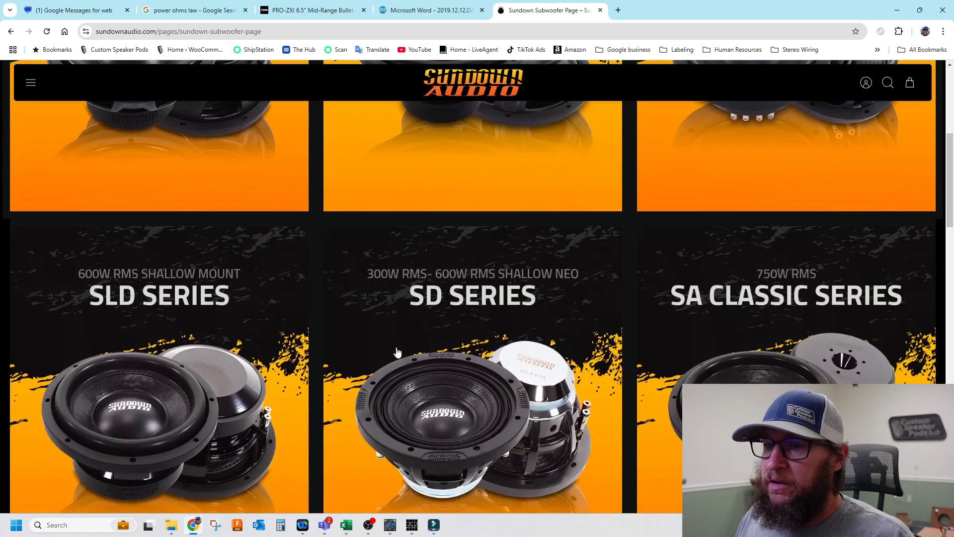
pyautogui.scroll(-2, 262, 385)
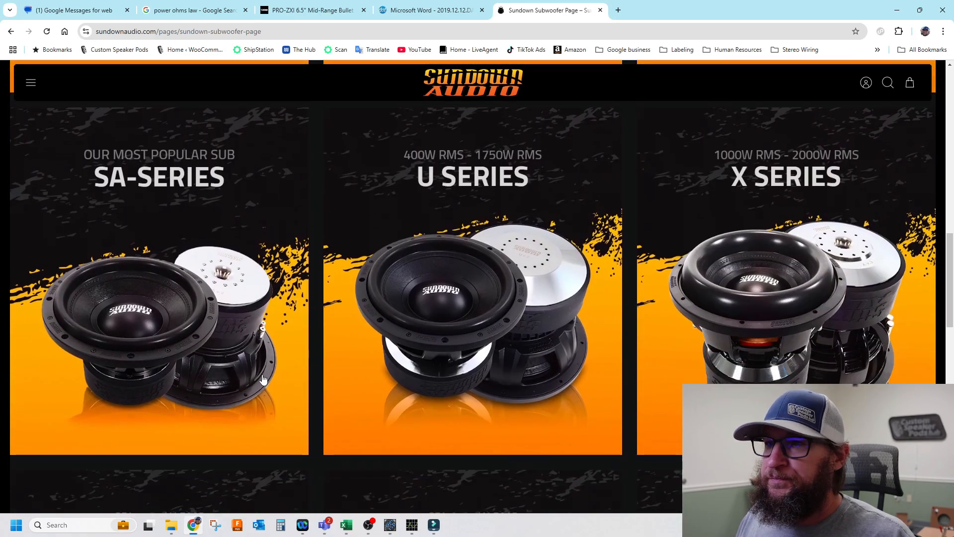
pyautogui.click(149, 334)
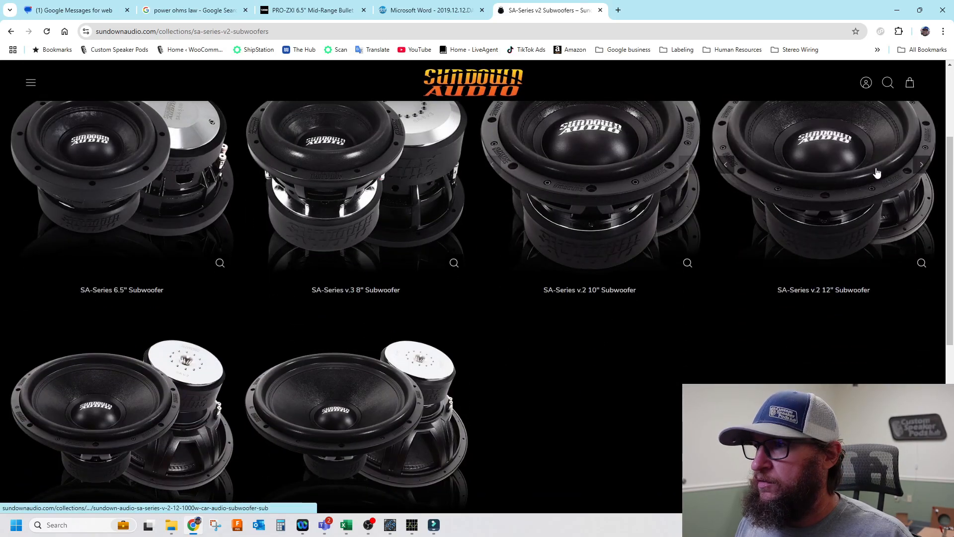
pyautogui.click(814, 179)
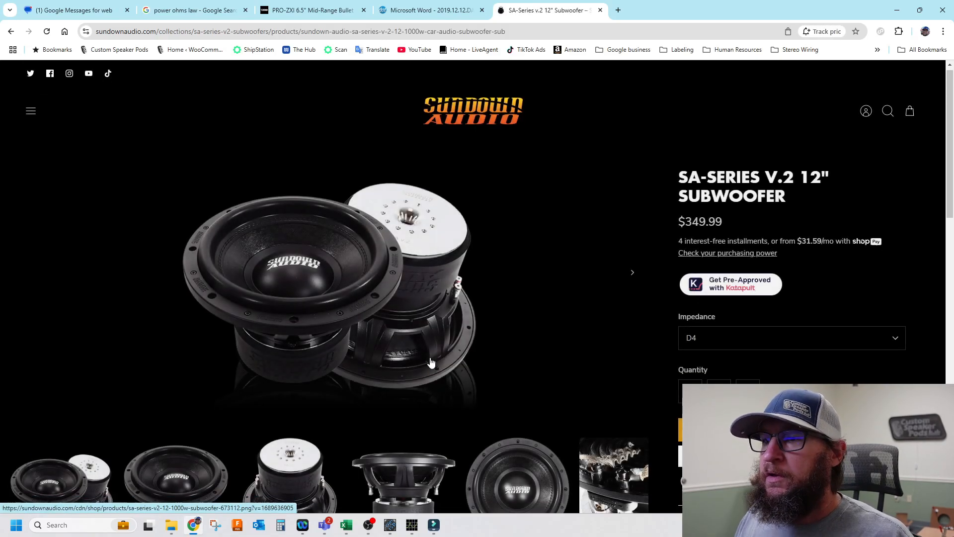
# Step: Find the SAV2 12" D2 specifications, fit the browser to half the screen and return to WinISD
pyautogui.scroll(-10, 428, 366)
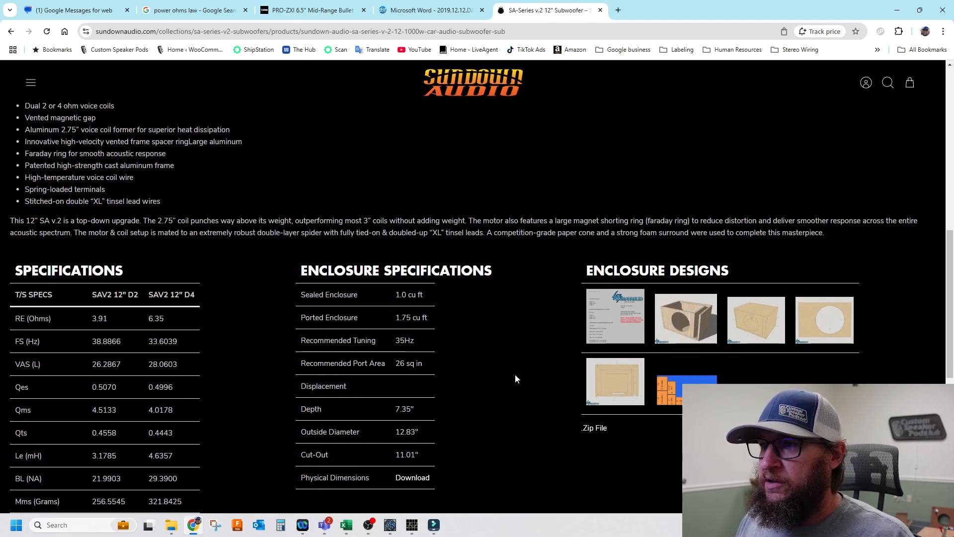
pyautogui.scroll(-3, 140, 358)
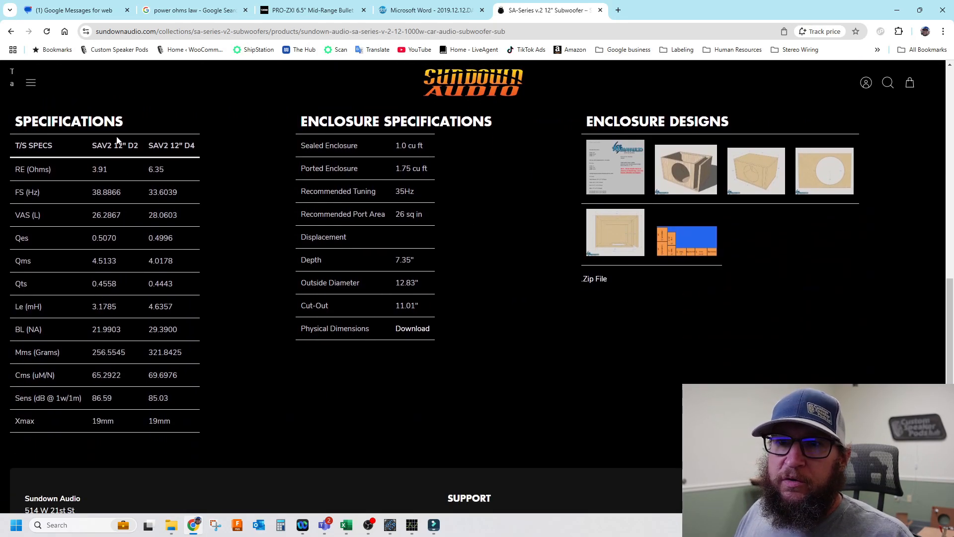
pyautogui.moveTo(91, 150); pyautogui.dragTo(142, 147)
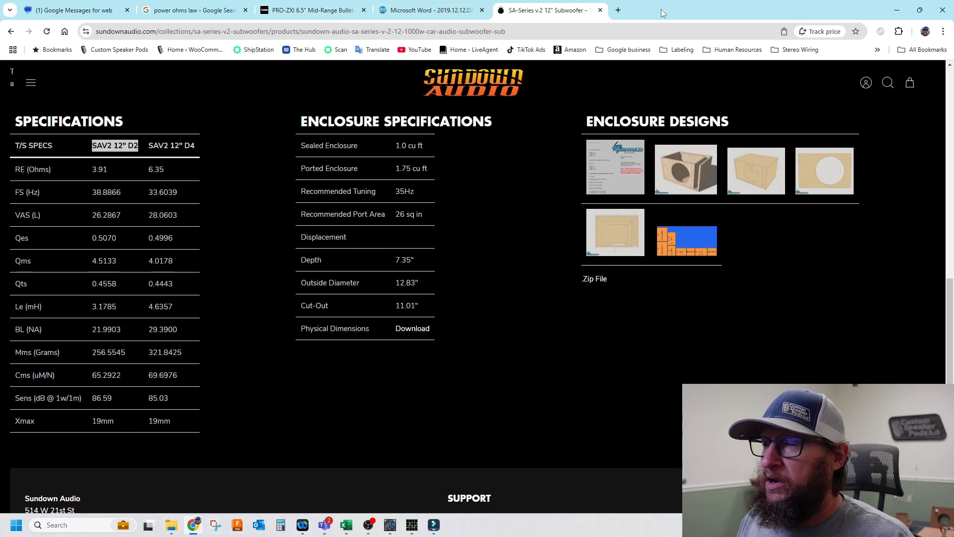
pyautogui.moveTo(663, 11); pyautogui.dragTo(300, 33)
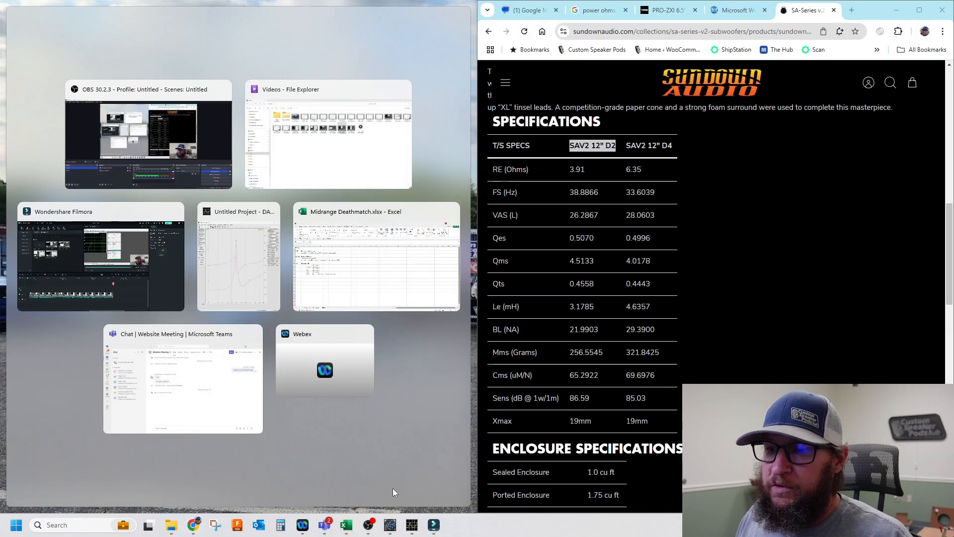
pyautogui.click(394, 492)
# Step: Start a new driver with manufacturer Sundown Audio, brand Sundown and model SAV2 12 D2, keeping WinISD beside the specifications
pyautogui.click(243, 33)
pyautogui.write('Sundo')
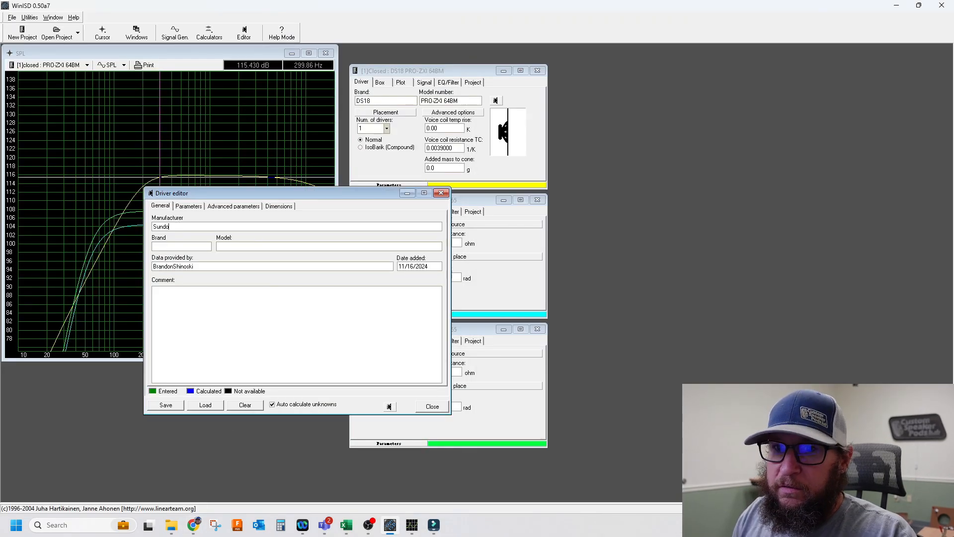
pyautogui.write('wn Audio')
pyautogui.press('Tab')
pyautogui.write('Sundown')
pyautogui.press('super+Left')
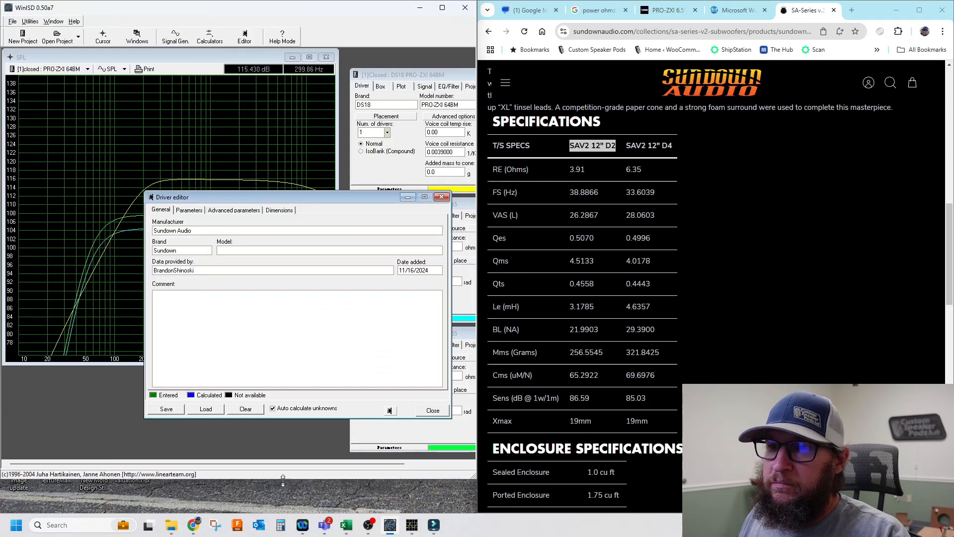
pyautogui.click(234, 253)
pyautogui.write('SAV2 12')
# Step: Set the new driver's Qes to 0.507, Qts to 0.458, Fs to 38.8866 Hz and Vas to 26.2867 l
pyautogui.click(189, 210)
pyautogui.write('.507')
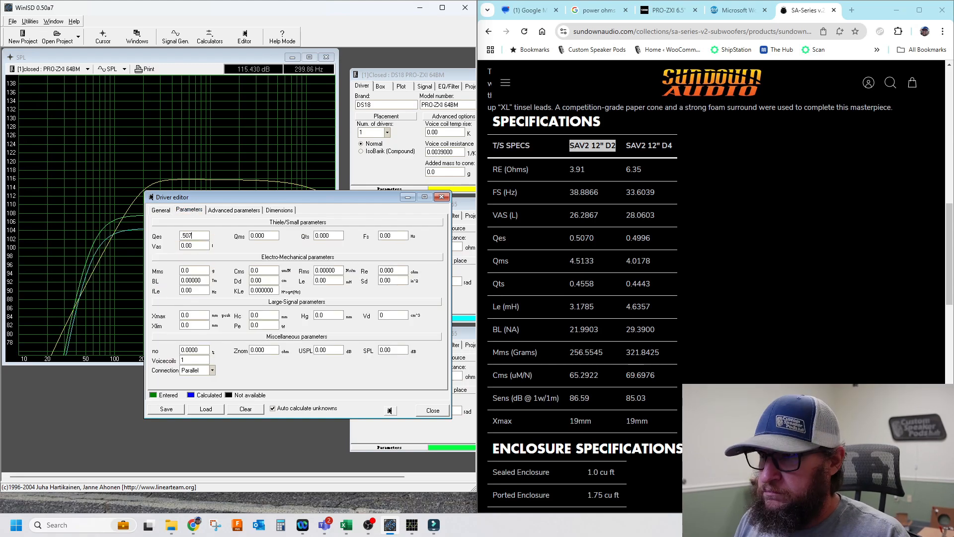
pyautogui.press('Tab')
pyautogui.press('Tab')
pyautogui.write('.458')
pyautogui.press('Tab')
pyautogui.write('38.8866')
pyautogui.press('Tab')
pyautogui.write('26.2867')
# Step: Set the driver's Mms to 256.5545 g, Re to 3.91 ohm and Le to 3.1785 mH
pyautogui.press('Tab')
pyautogui.write('256.5545')
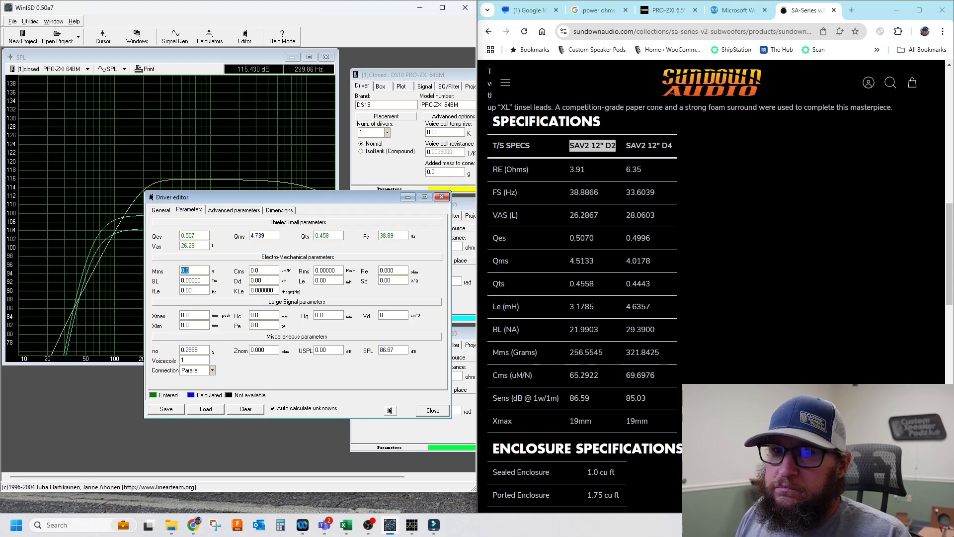
pyautogui.press('Tab')
pyautogui.press('Tab')
pyautogui.press('Tab')
pyautogui.write('3.91')
pyautogui.press('Tab')
pyautogui.press('Tab')
pyautogui.press('Tab')
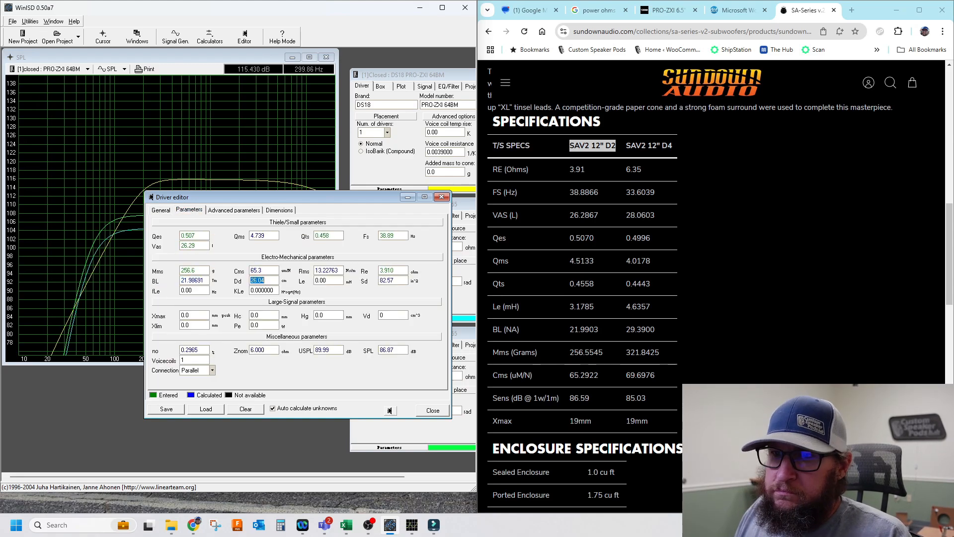
pyautogui.write('3.1785')
# Step: Set the driver's Xmax to 19 mm, save it as Sundown SAV2 12 D2.wdr and close the driver editor
pyautogui.press('Tab')
pyautogui.press('Tab')
pyautogui.press('Tab')
pyautogui.press('Tab')
pyautogui.write('19')
pyautogui.press('Tab')
pyautogui.click(163, 410)
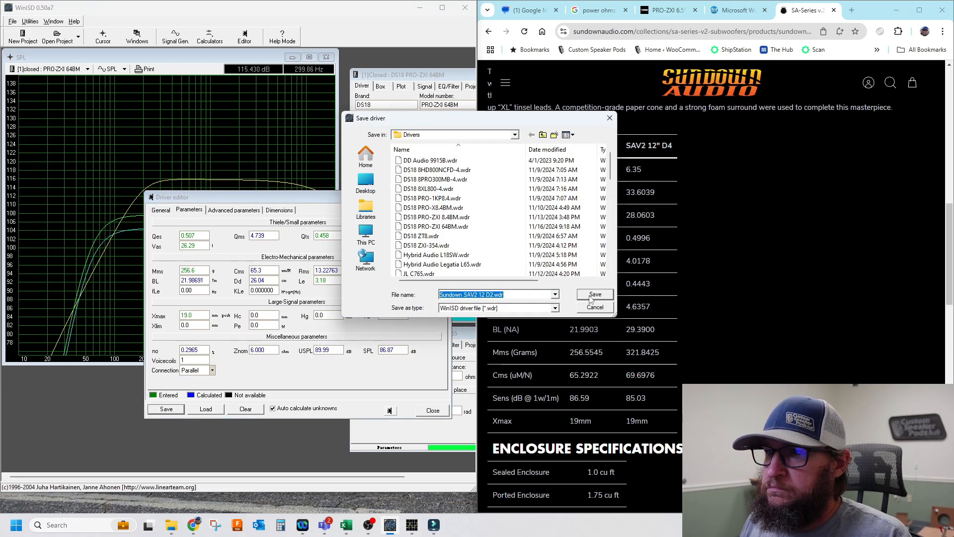
pyautogui.click(590, 295)
pyautogui.click(432, 411)
# Step: Create a vented project with one Sundown SAV2 12_ D2 driver and the C4/SC4 (Sub-)Chebyshev alignment
pyautogui.click(23, 37)
pyautogui.click(514, 293)
pyautogui.scroll(-2, 450, 411)
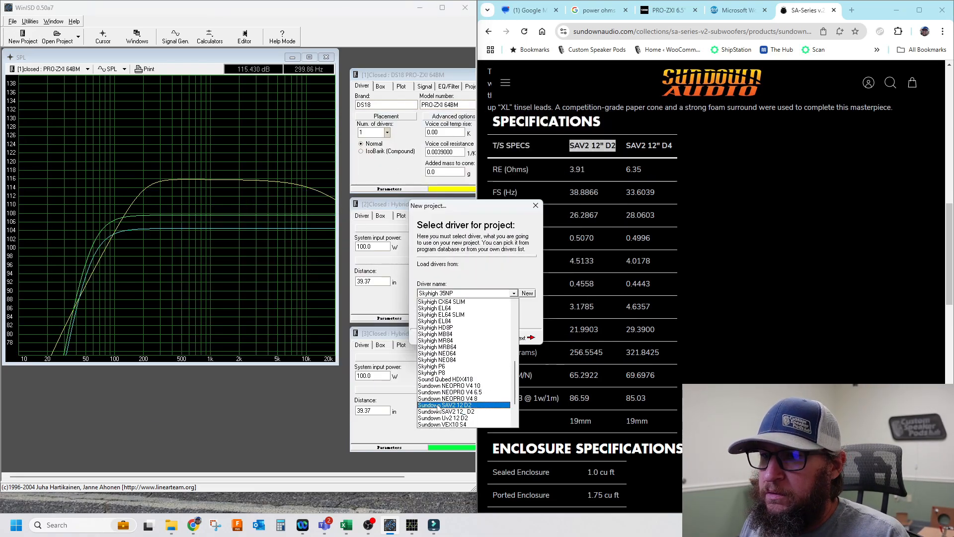
pyautogui.click(438, 412)
pyautogui.click(524, 337)
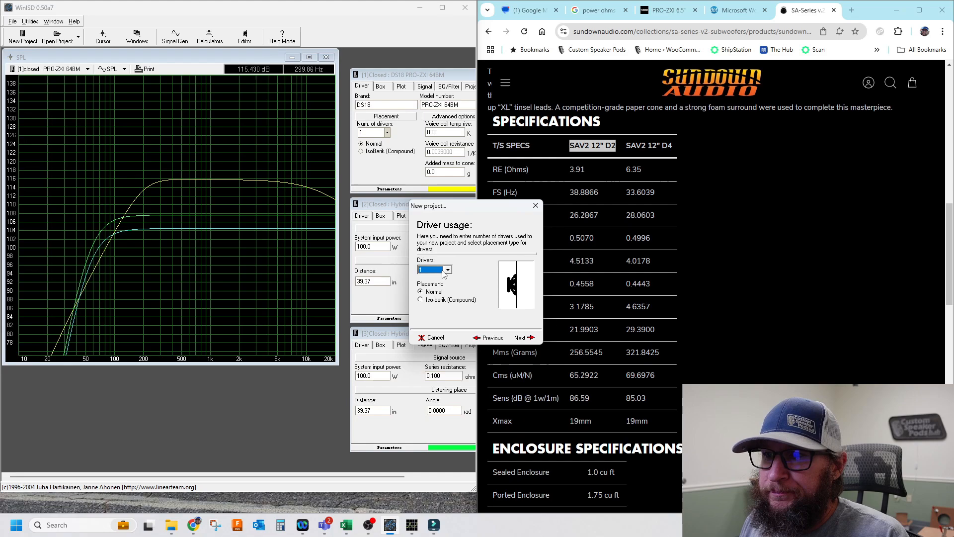
pyautogui.click(524, 338)
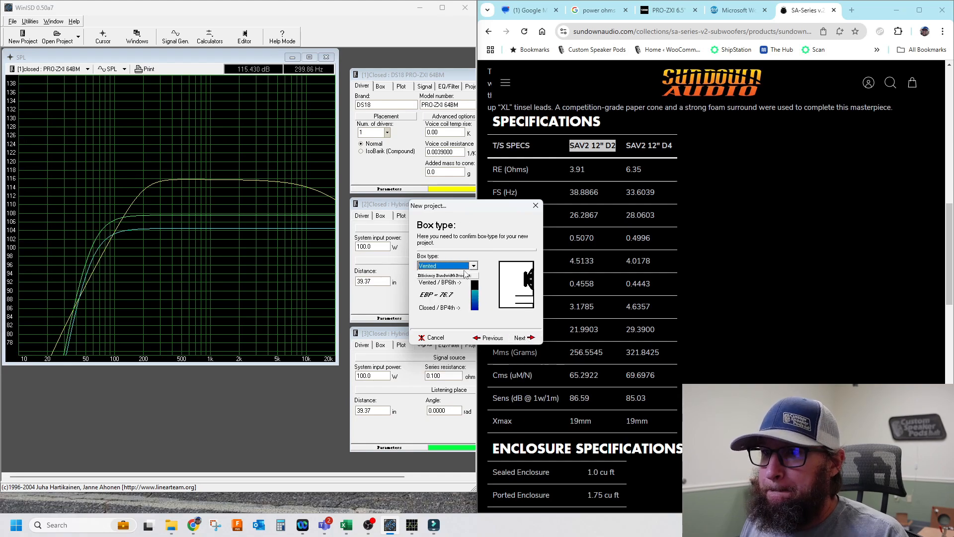
pyautogui.click(525, 337)
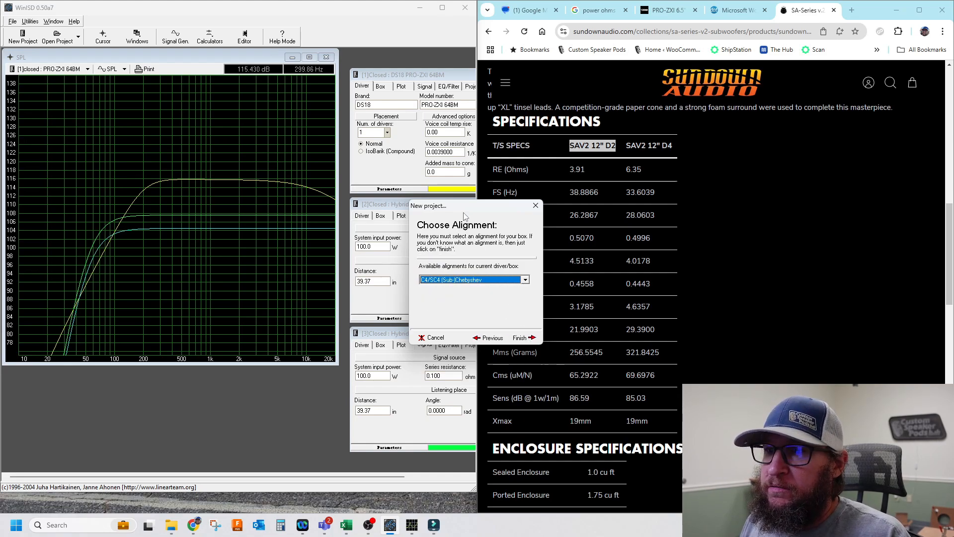
pyautogui.moveTo(465, 208); pyautogui.dragTo(236, 168)
pyautogui.click(297, 299)
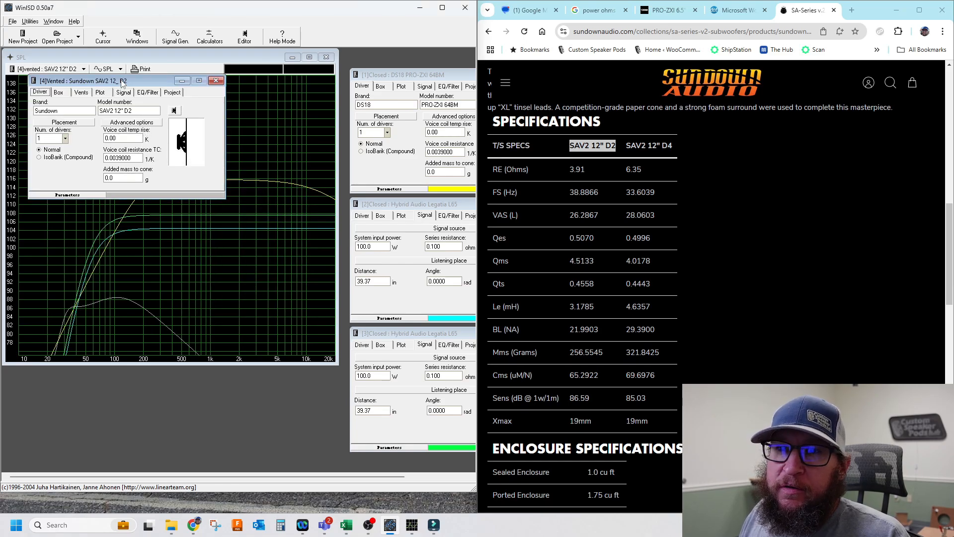
pyautogui.moveTo(119, 82); pyautogui.dragTo(182, 155)
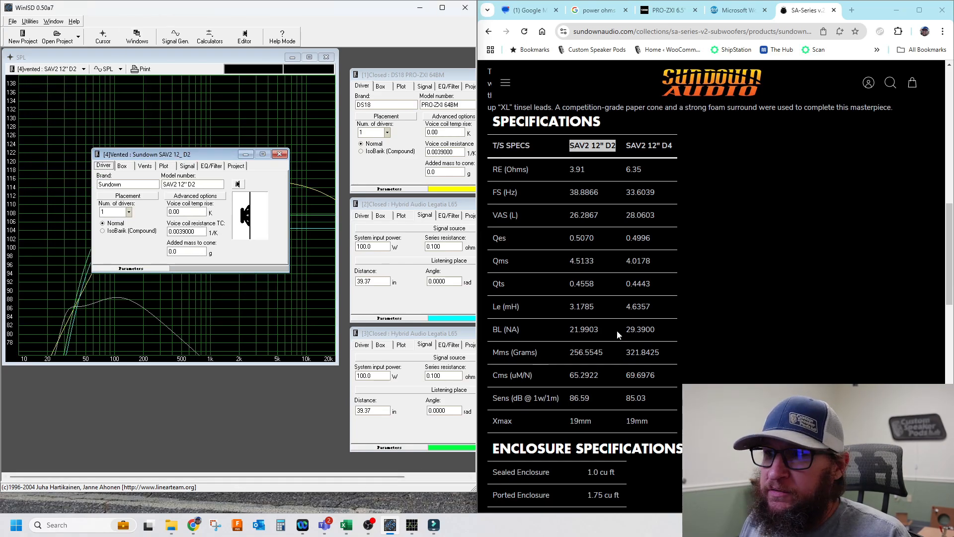
# Step: Find the enclosure designs on the subwoofer's product page and download their zip file
pyautogui.scroll(-2, 753, 292)
pyautogui.scroll(-6, 688, 375)
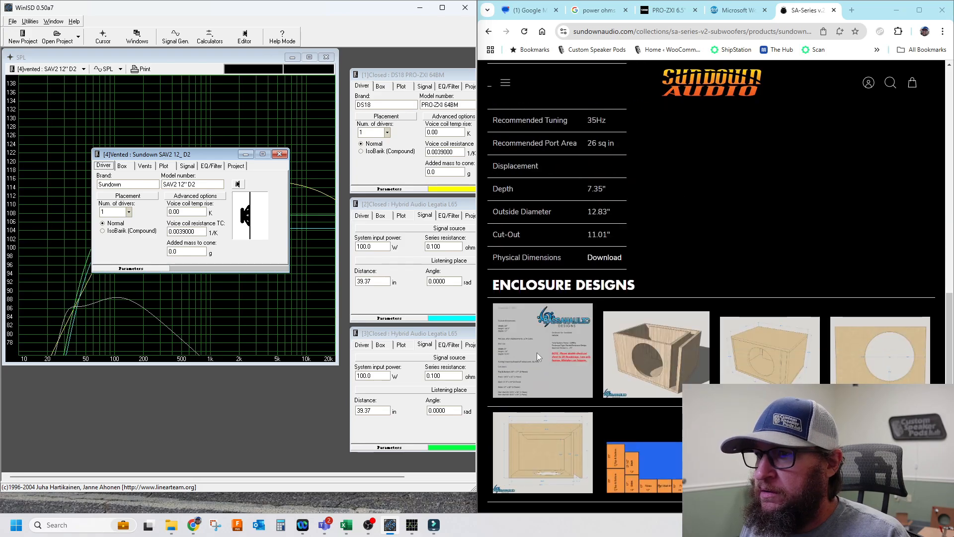
pyautogui.click(536, 353)
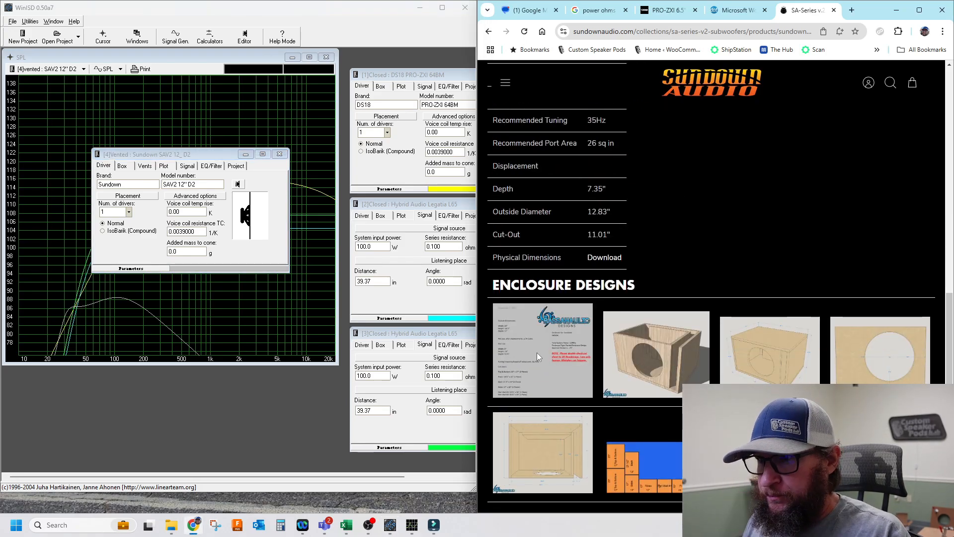
pyautogui.scroll(-1, 559, 363)
pyautogui.click(501, 467)
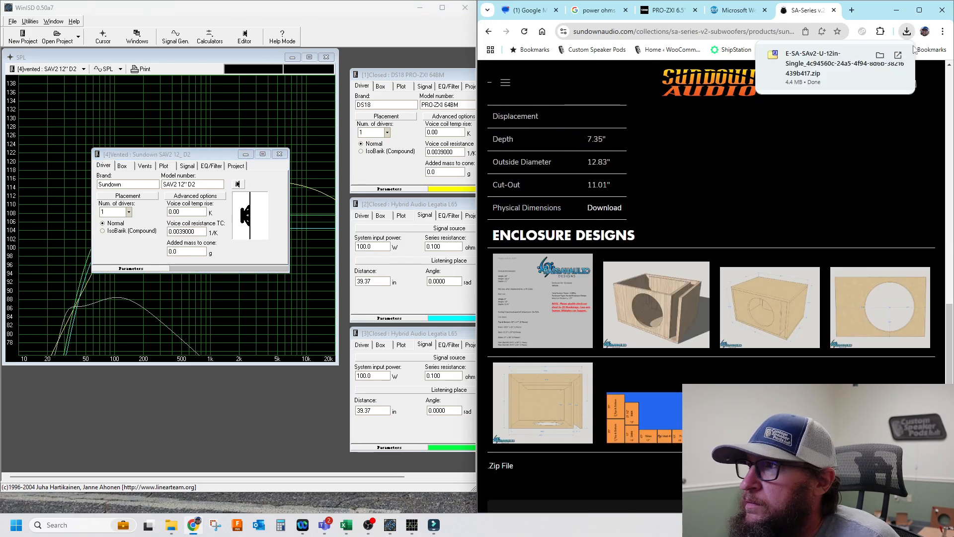
# Step: Open the 12in Single Design Information image from the downloaded zip and place it beside the WinISD project
pyautogui.click(833, 58)
pyautogui.moveTo(317, 140); pyautogui.dragTo(652, 130)
pyautogui.doubleClick(552, 201)
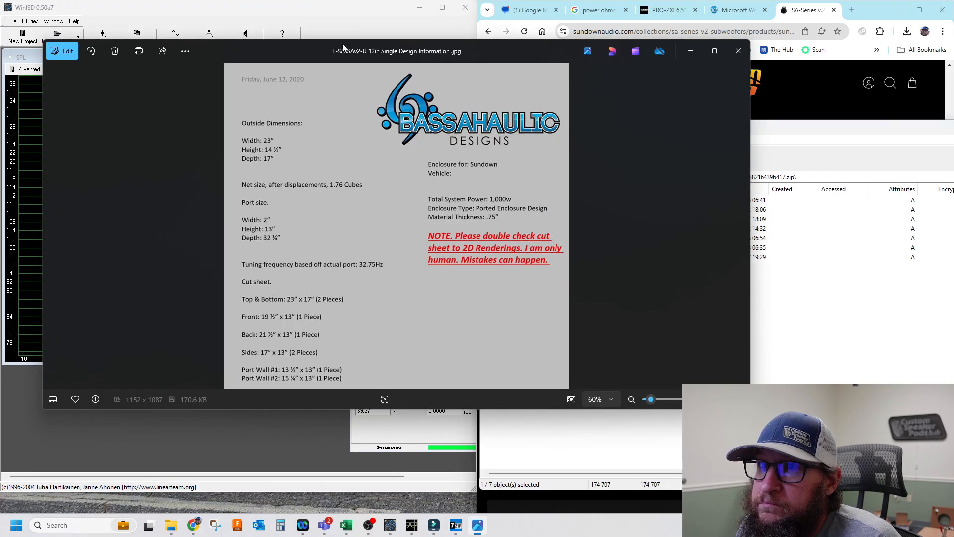
pyautogui.moveTo(348, 47); pyautogui.dragTo(735, 100)
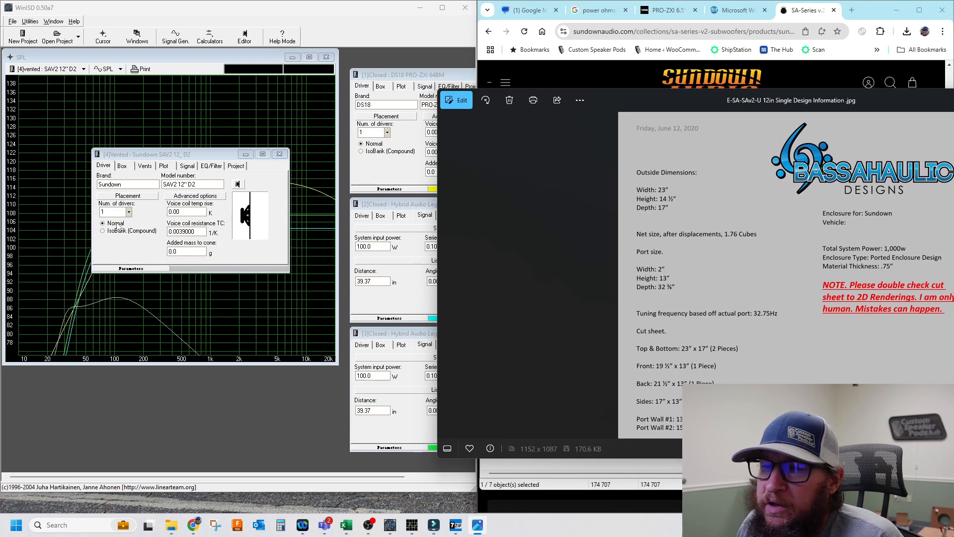
# Step: Set the vented project's box volume to 1.76 ft³ and its tuning frequency to 32.75 Hz
pyautogui.click(122, 165)
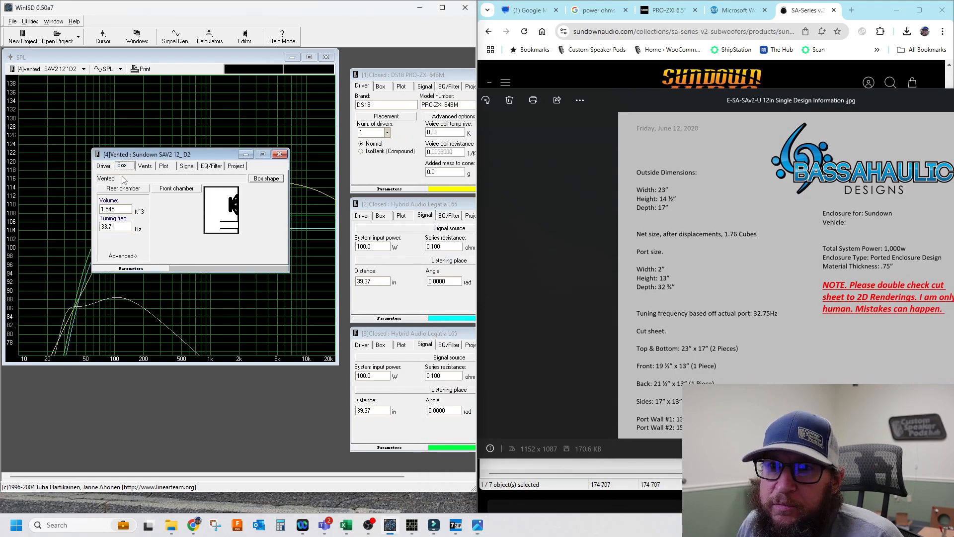
pyautogui.doubleClick(117, 209)
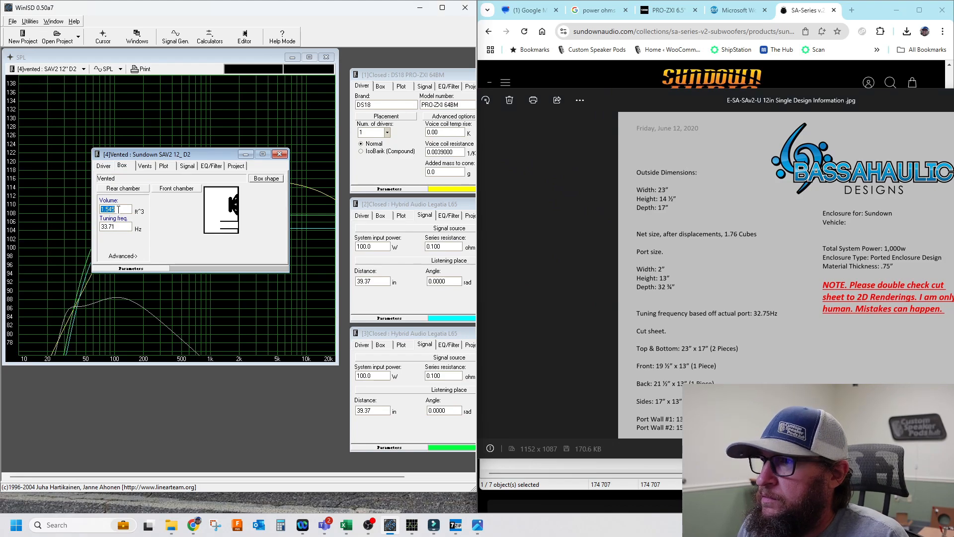
pyautogui.write('1.76')
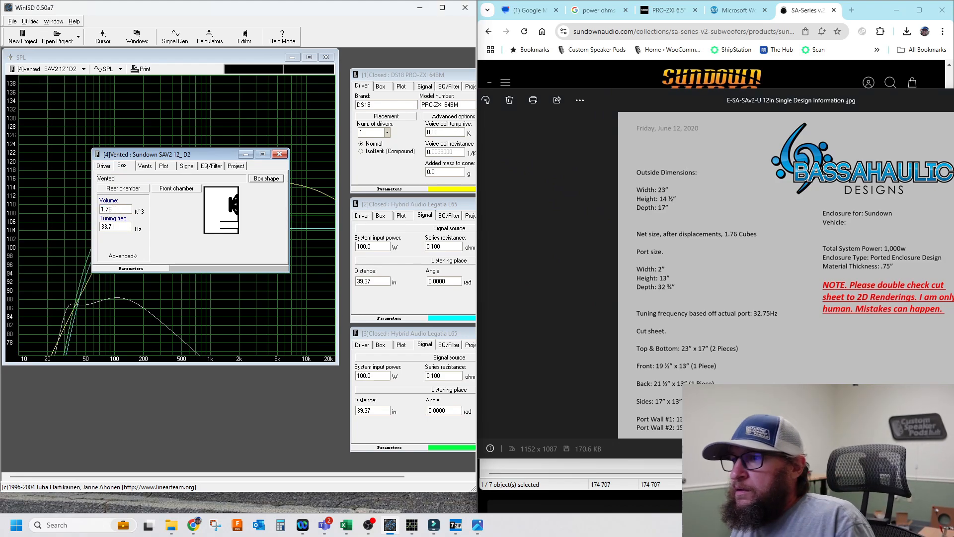
pyautogui.press('Tab')
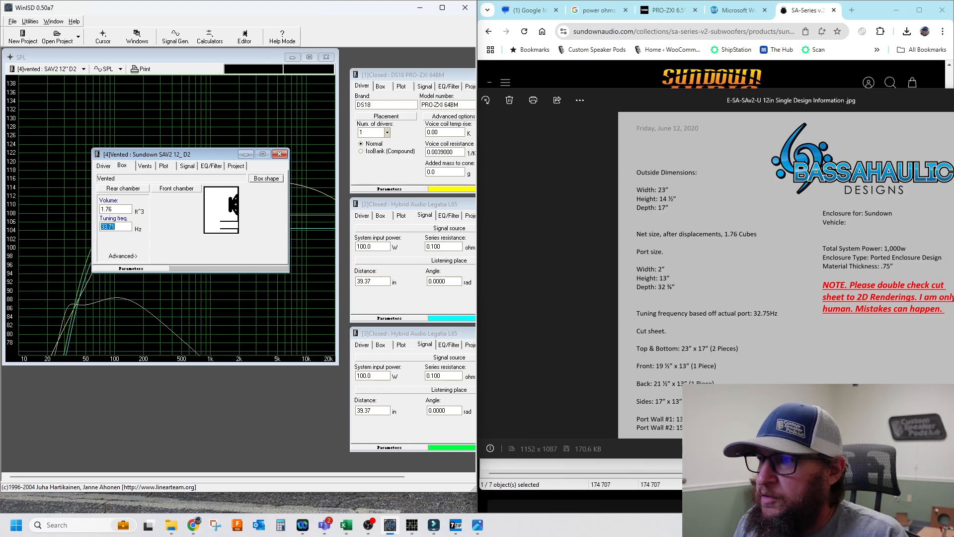
pyautogui.write('32.7')
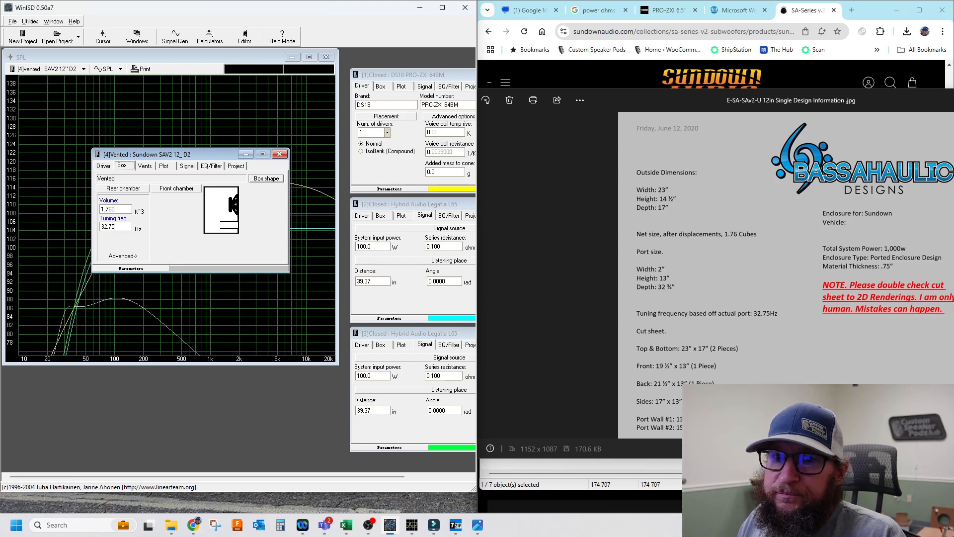
# Step: Change the vented project's port to a rectangular vent measuring 2 × 13 in and switch its vent length unit to inches
pyautogui.click(144, 166)
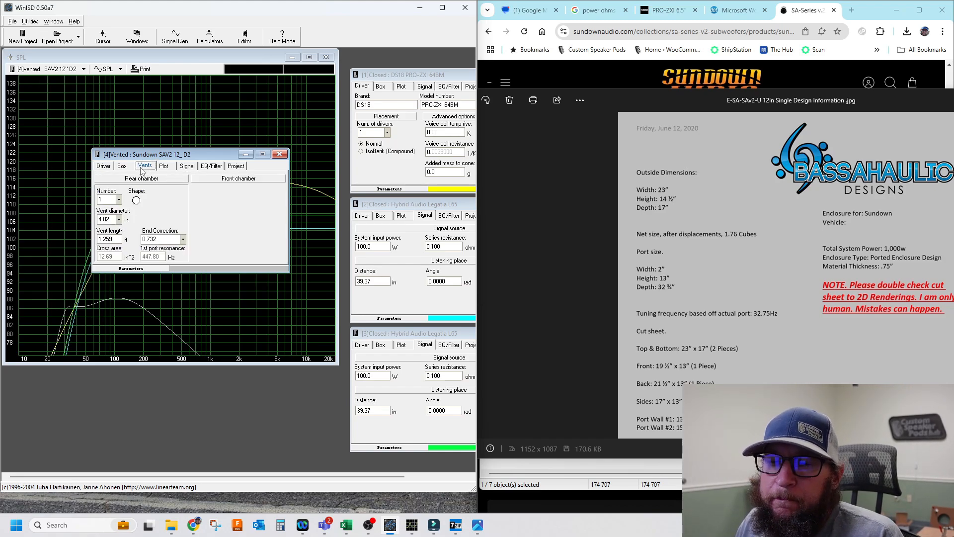
pyautogui.click(136, 201)
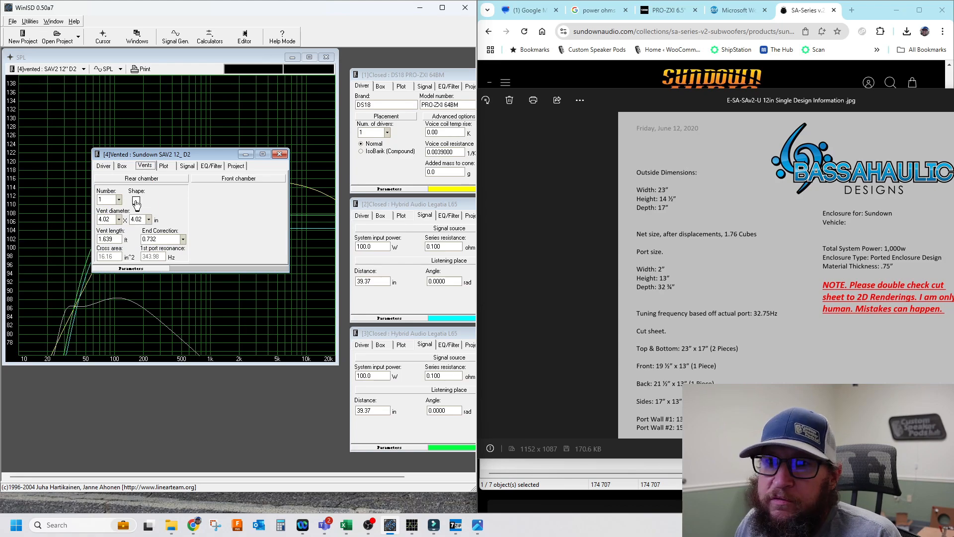
pyautogui.doubleClick(107, 221)
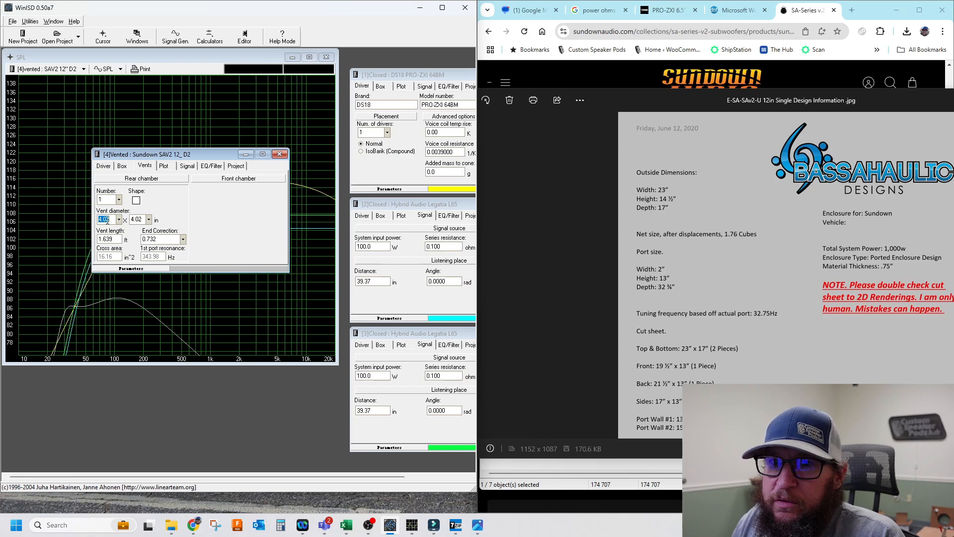
pyautogui.write('2.680')
pyautogui.press('Return')
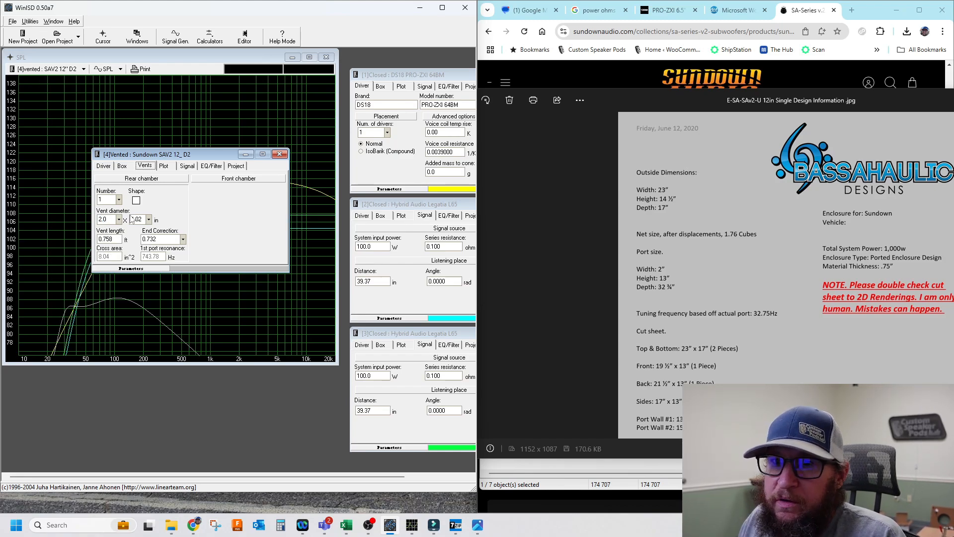
pyautogui.doubleClick(141, 219)
pyautogui.write('13')
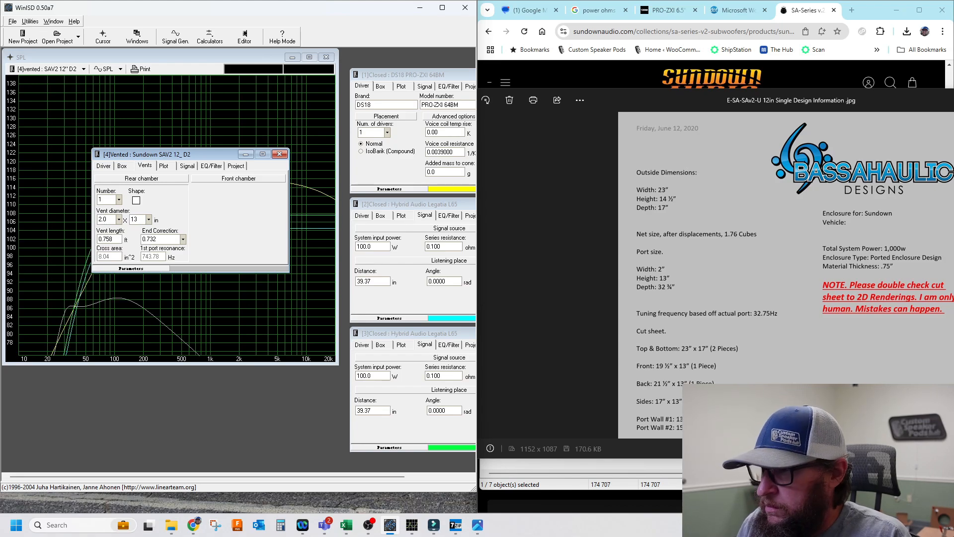
pyautogui.press('Tab')
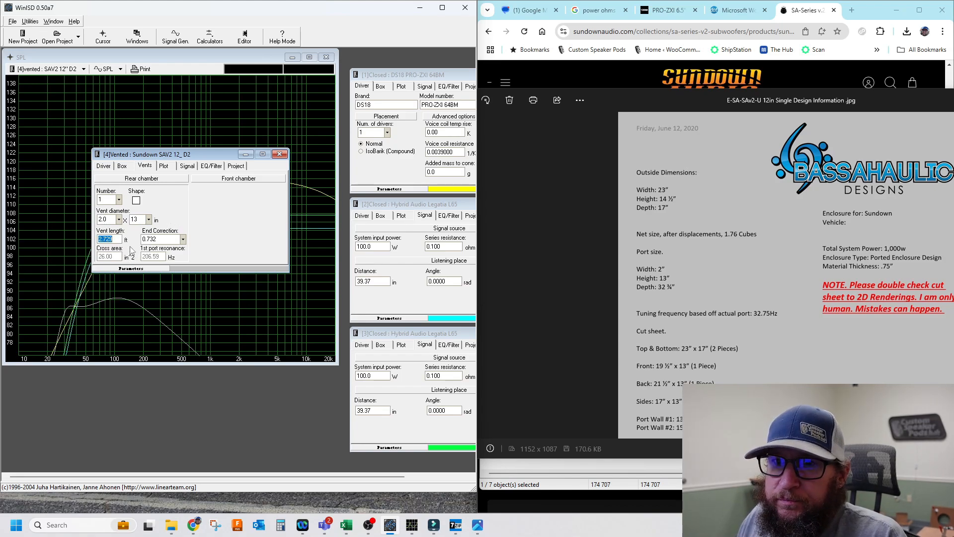
pyautogui.click(127, 241)
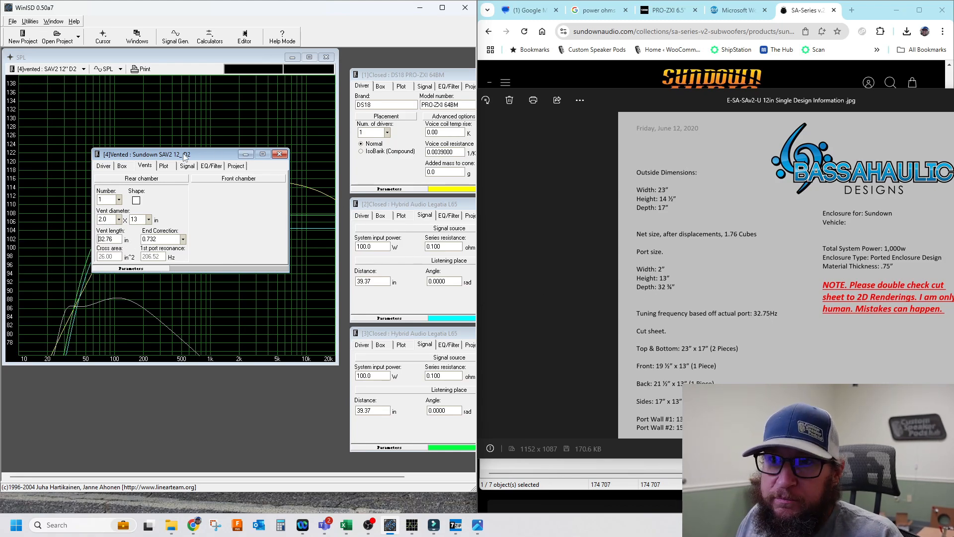
# Step: Look up the subwoofer's RMS power on its product page and set the vented project's system input power to 1000 W
pyautogui.moveTo(184, 155); pyautogui.dragTo(442, 243)
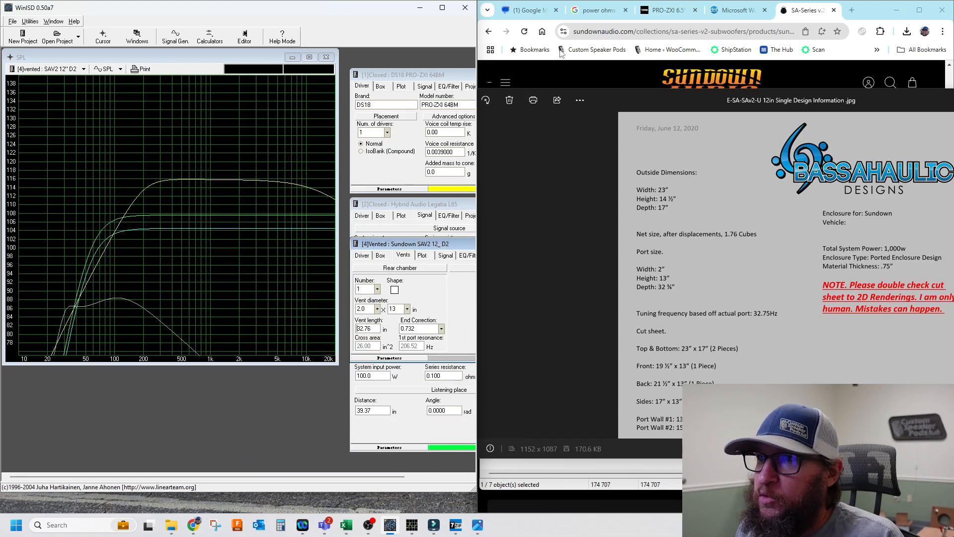
pyautogui.click(540, 71)
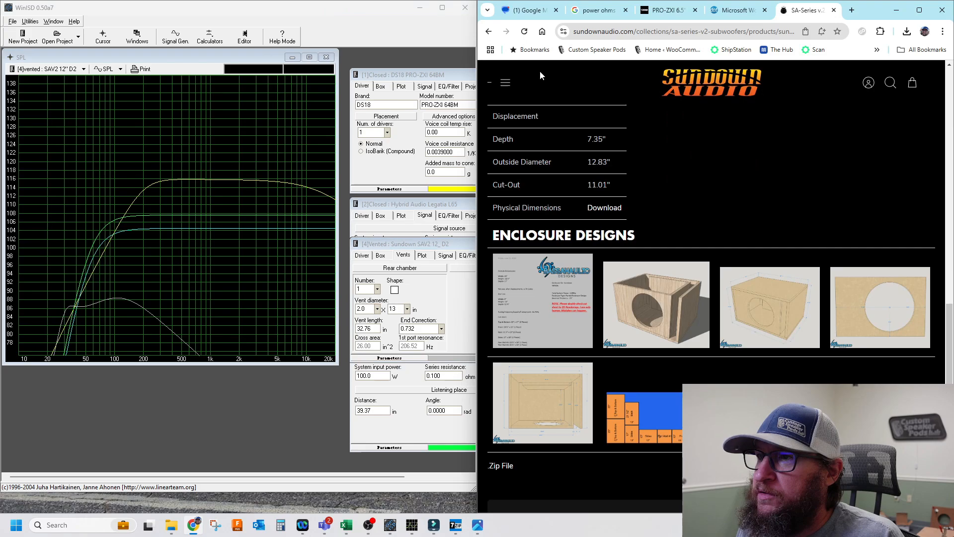
pyautogui.scroll(10, 573, 275)
pyautogui.scroll(8, 573, 275)
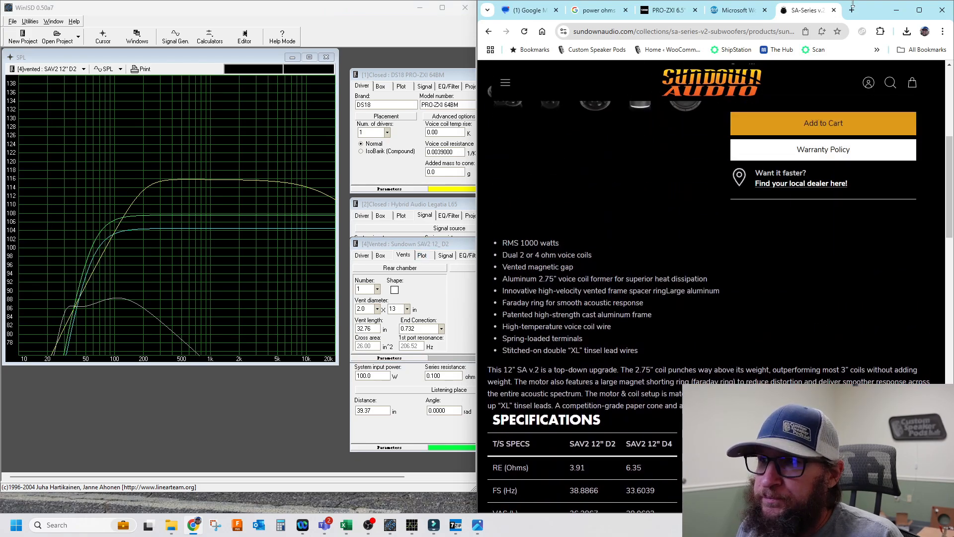
pyautogui.click(897, 10)
pyautogui.click(442, 8)
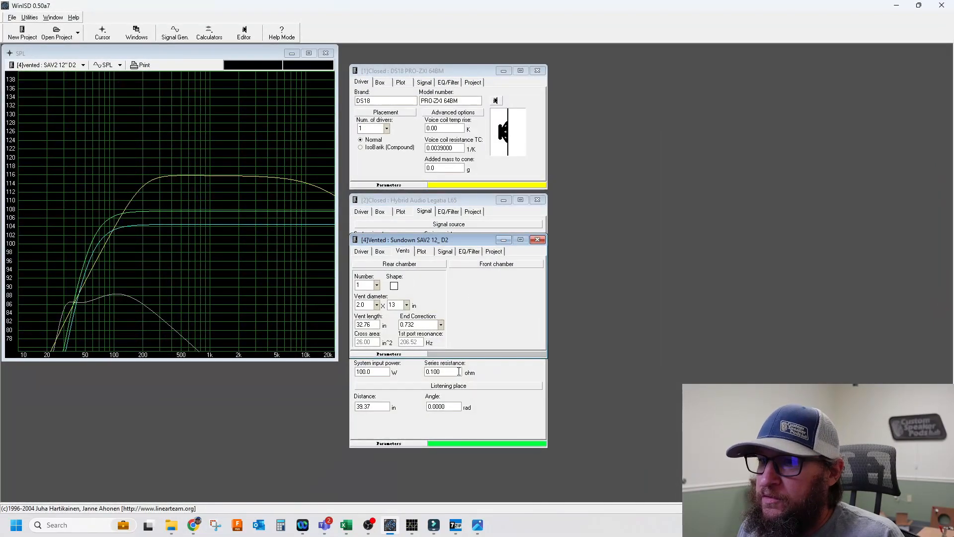
pyautogui.click(445, 251)
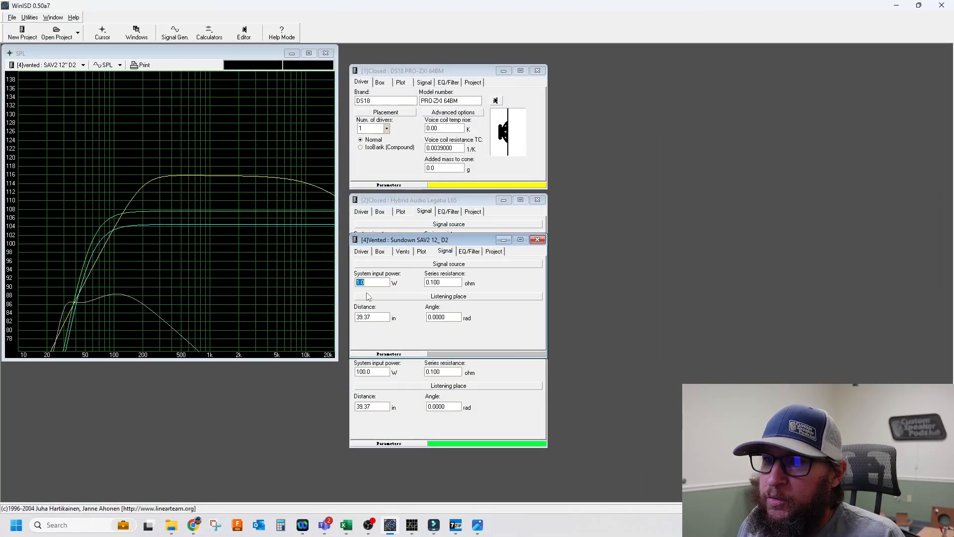
pyautogui.write('1000')
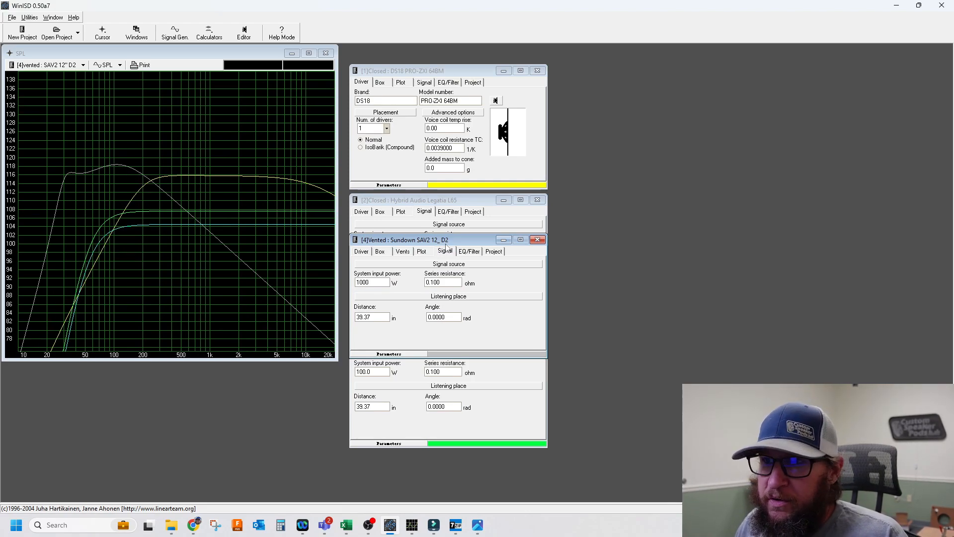
# Step: Display the cone excursion plot and check the Sundown's curve against its excursion limit and driver parameters
pyautogui.click(102, 67)
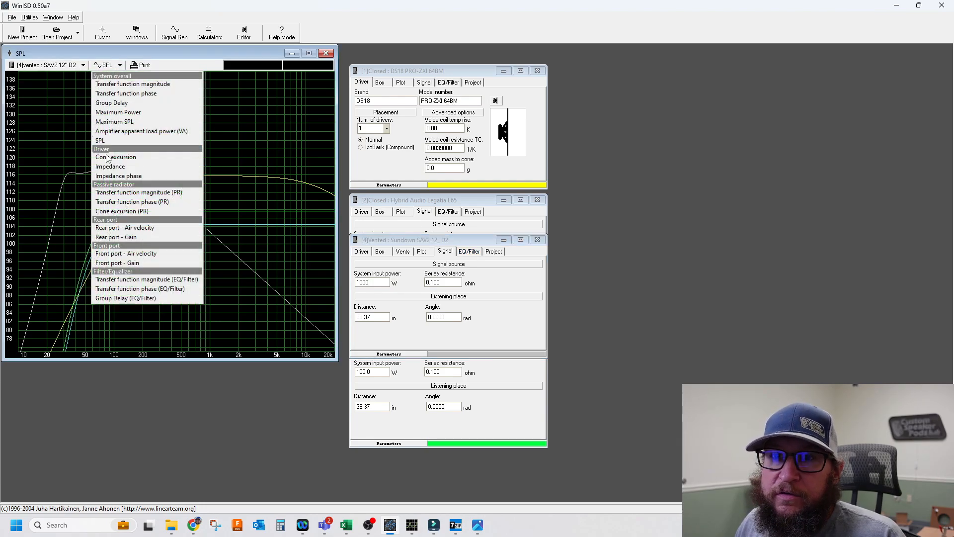
pyautogui.click(115, 159)
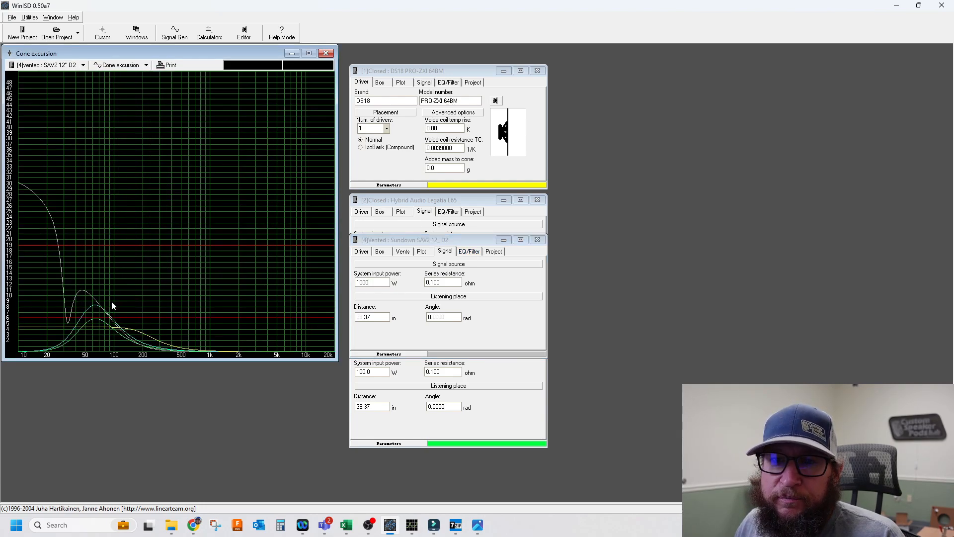
pyautogui.click(109, 317)
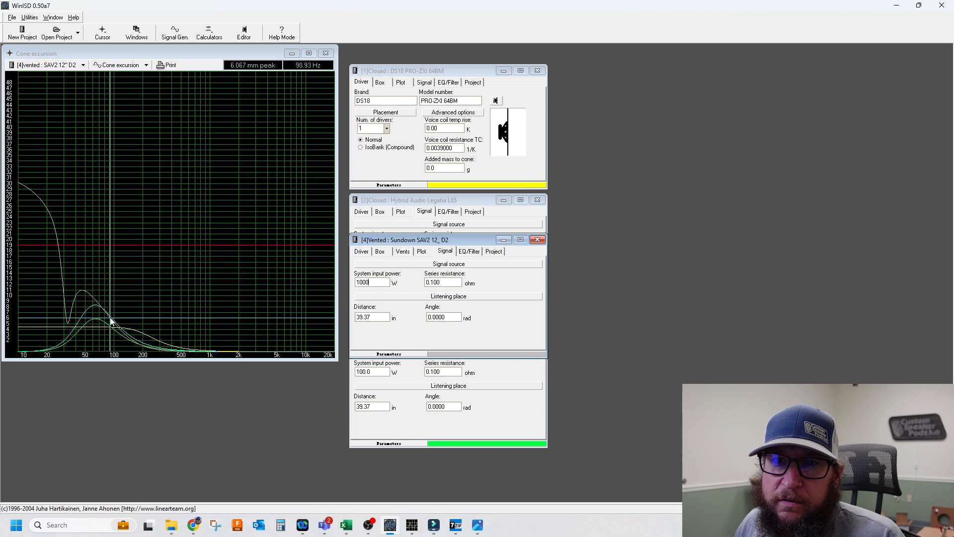
pyautogui.click(107, 247)
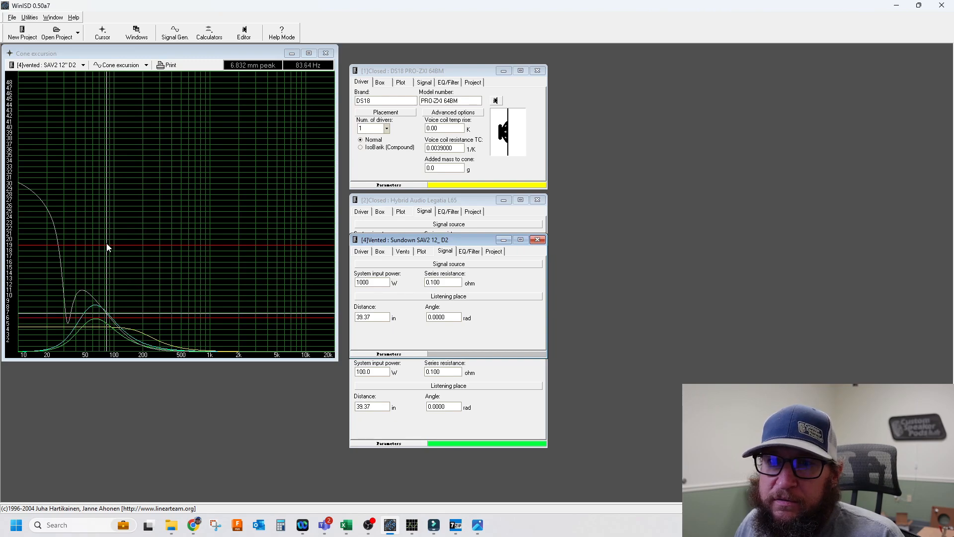
pyautogui.click(398, 354)
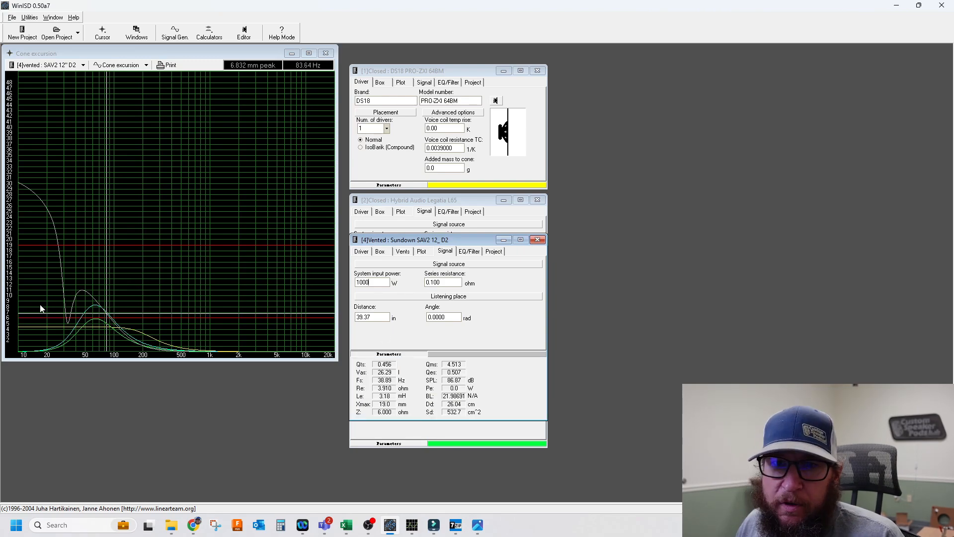
pyautogui.click(58, 247)
pyautogui.click(59, 247)
# Step: Add a 4th-order Linkwitz-Riley highpass filter with a 10 Hz cutoff to the Sundown project
pyautogui.click(469, 251)
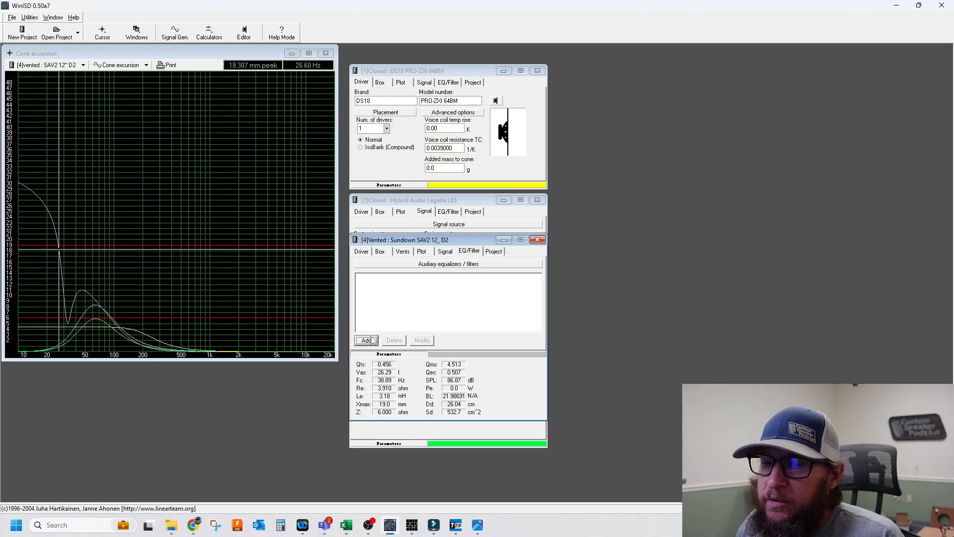
pyautogui.click(370, 343)
pyautogui.click(420, 273)
pyautogui.click(419, 288)
pyautogui.click(424, 292)
pyautogui.click(435, 312)
pyautogui.doubleClick(440, 324)
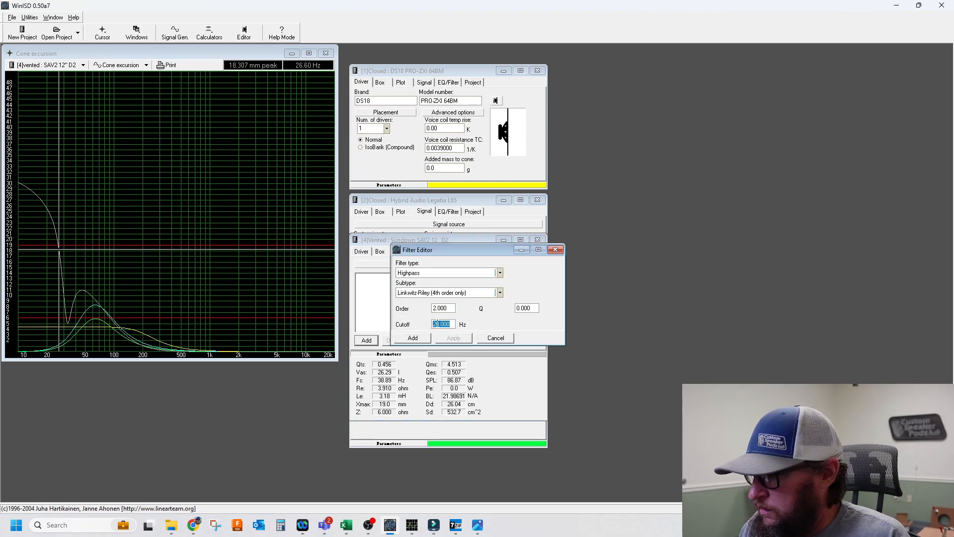
pyautogui.write('10')
pyautogui.click(416, 339)
# Step: Edit the Sundown's highpass filter, trying an 8 Hz cutoff and replacing it with 15 Hz
pyautogui.doubleClick(403, 277)
pyautogui.doubleClick(441, 323)
pyautogui.write('8')
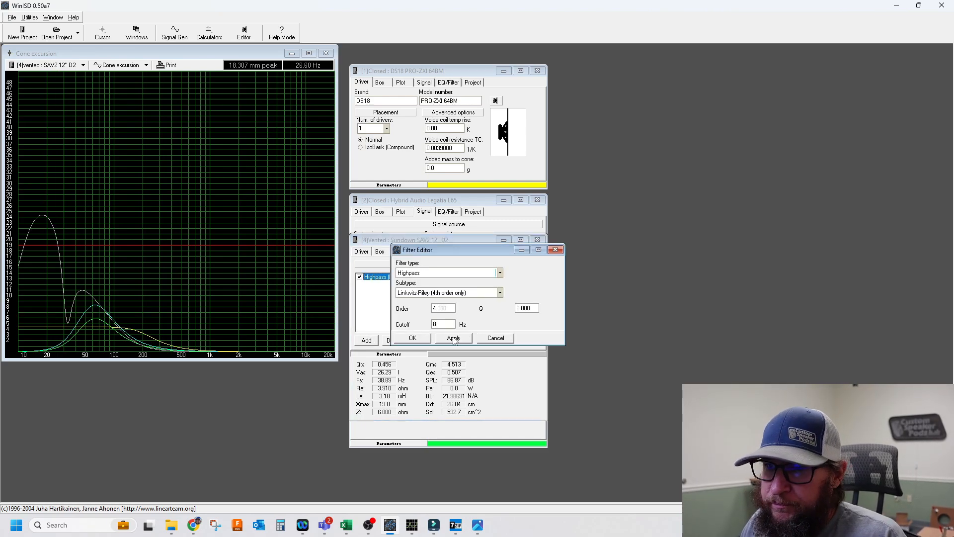
pyautogui.click(453, 338)
pyautogui.doubleClick(441, 324)
pyautogui.write('15')
pyautogui.click(453, 338)
pyautogui.moveTo(482, 249); pyautogui.dragTo(646, 72)
pyautogui.click(589, 161)
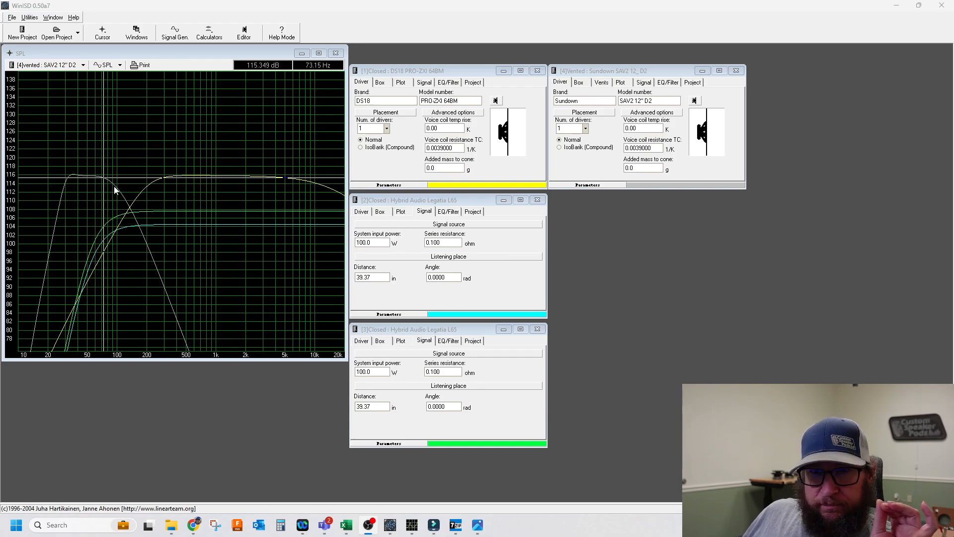
# Step: Read the Sundown's SPL at several frequencies across its passband and upper roll-off
pyautogui.moveTo(115, 186); pyautogui.dragTo(93, 177)
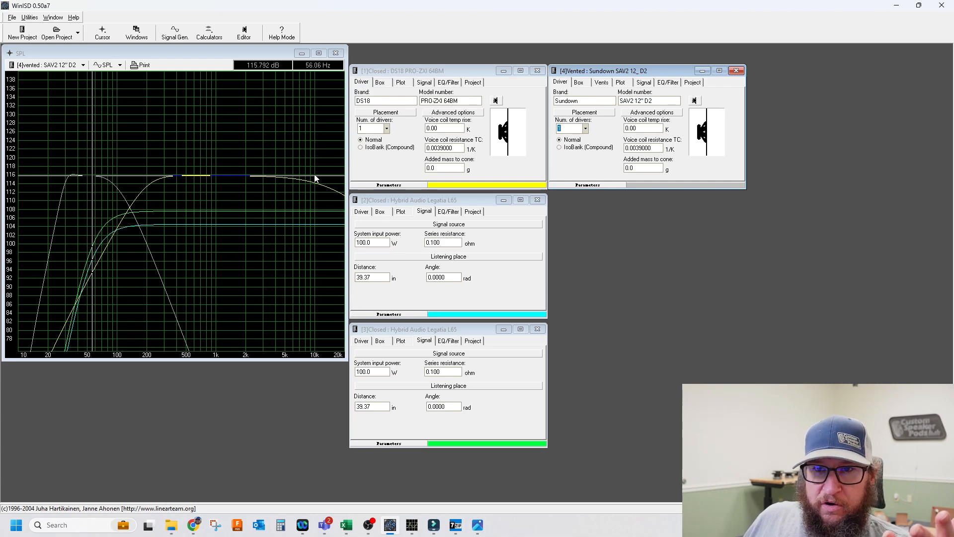
pyautogui.click(171, 192)
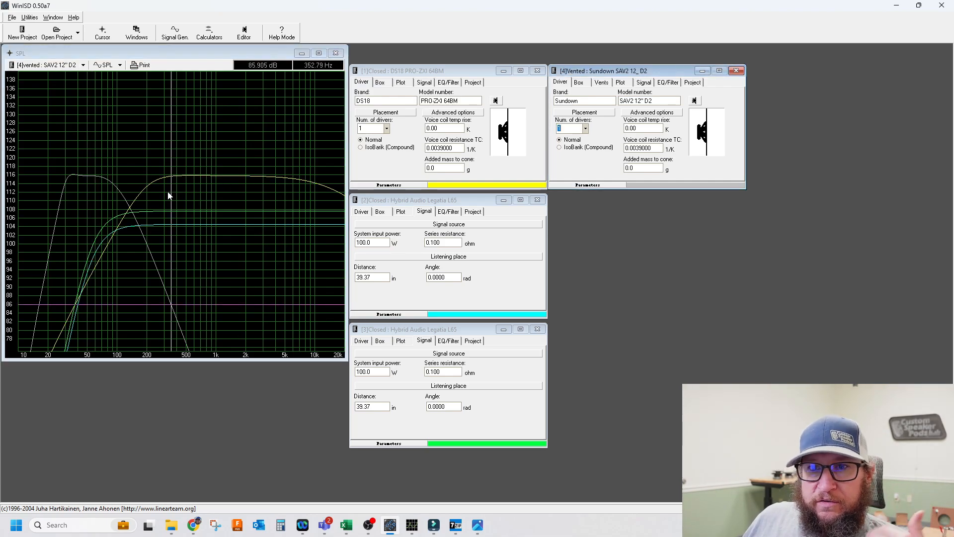
pyautogui.click(102, 184)
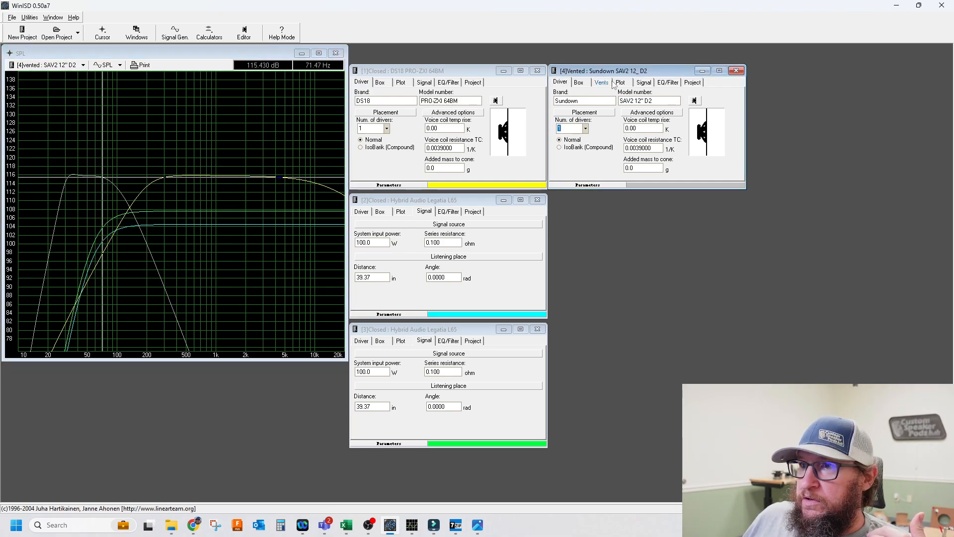
# Step: Lower the Sundown project's system input power to 172.6 W and inspect its SPL curve where it crosses the midrange curves
pyautogui.click(648, 84)
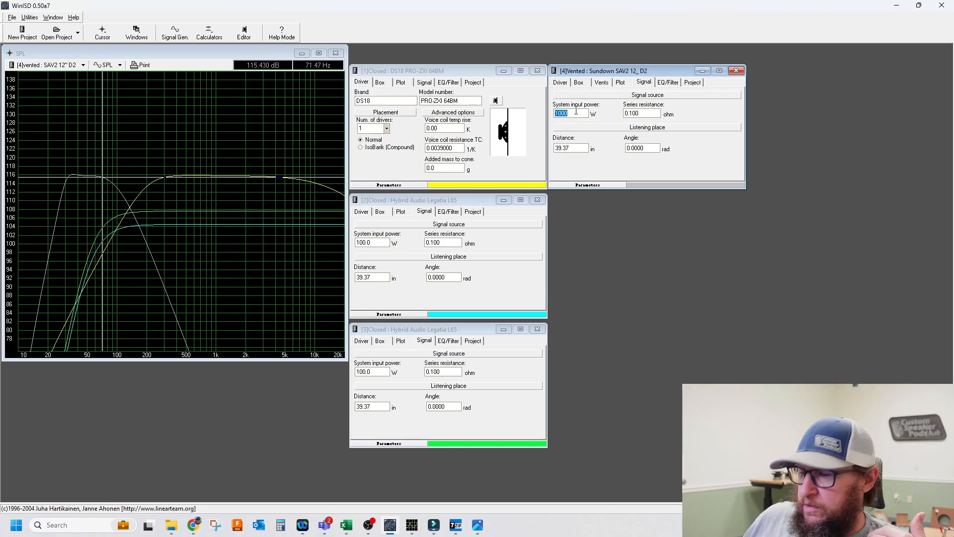
pyautogui.scroll(-3, 576, 111)
pyautogui.scroll(-10, 576, 111)
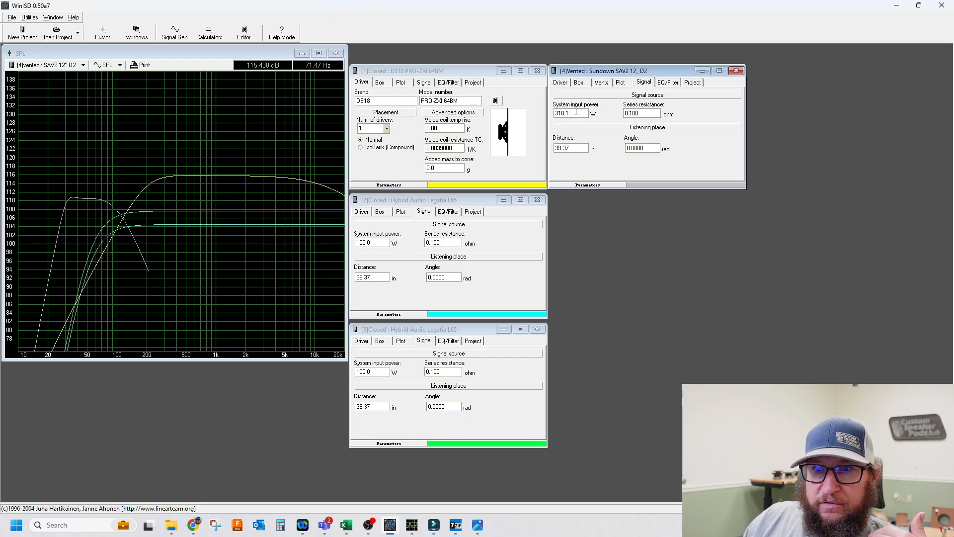
pyautogui.scroll(-2, 577, 112)
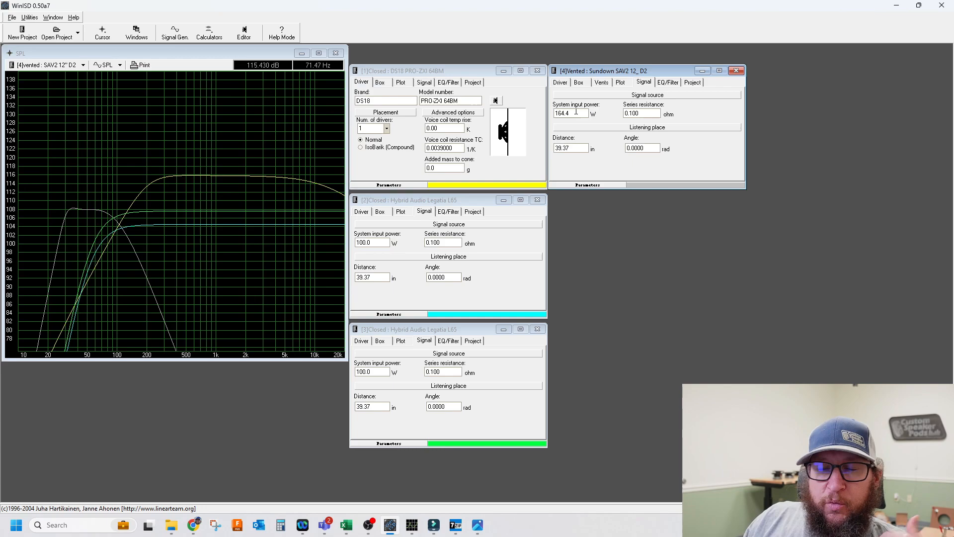
pyautogui.click(114, 221)
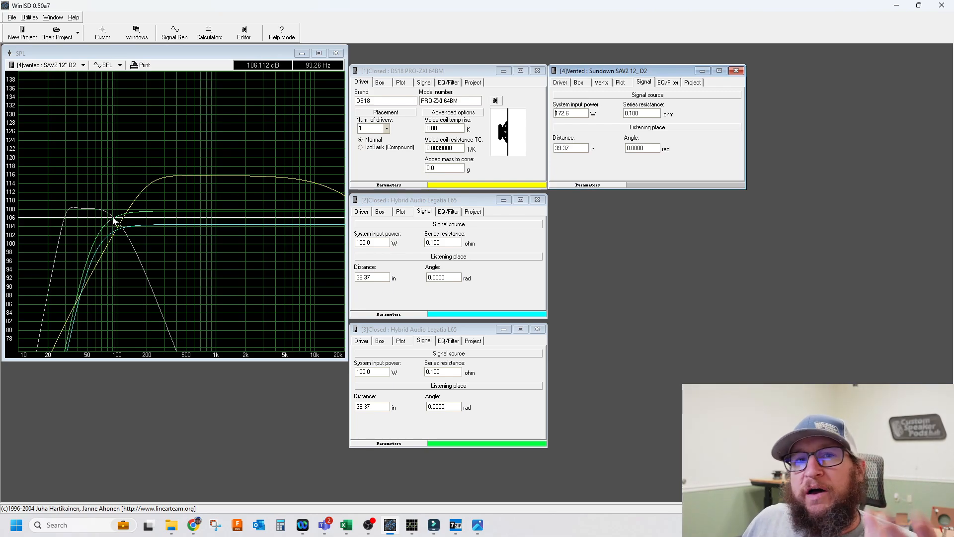
pyautogui.moveTo(150, 189); pyautogui.dragTo(157, 185)
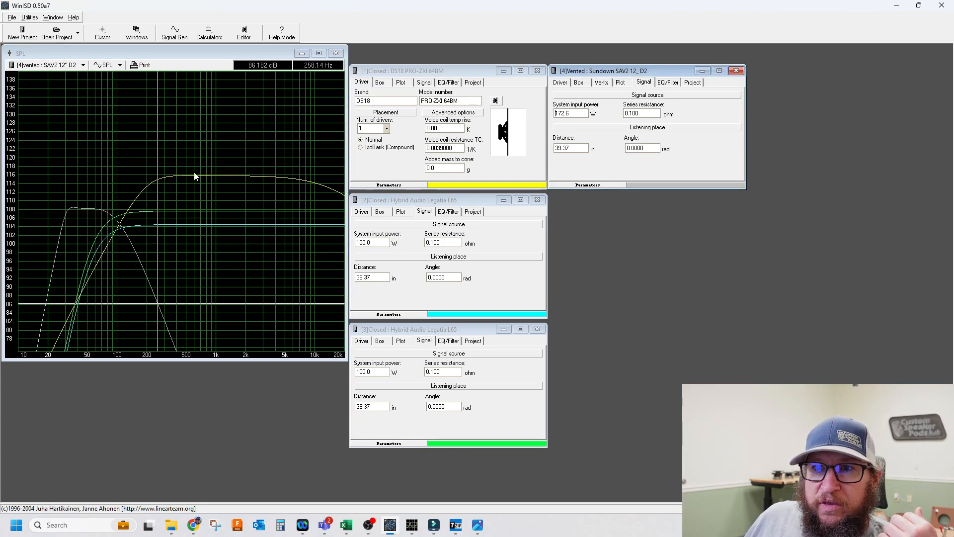
# Step: Lower the DS18 PRO-ZXI 6.4BM project's system input power to 15.6 W to bring its SPL near the Legatia's
pyautogui.click(424, 82)
pyautogui.write('18')
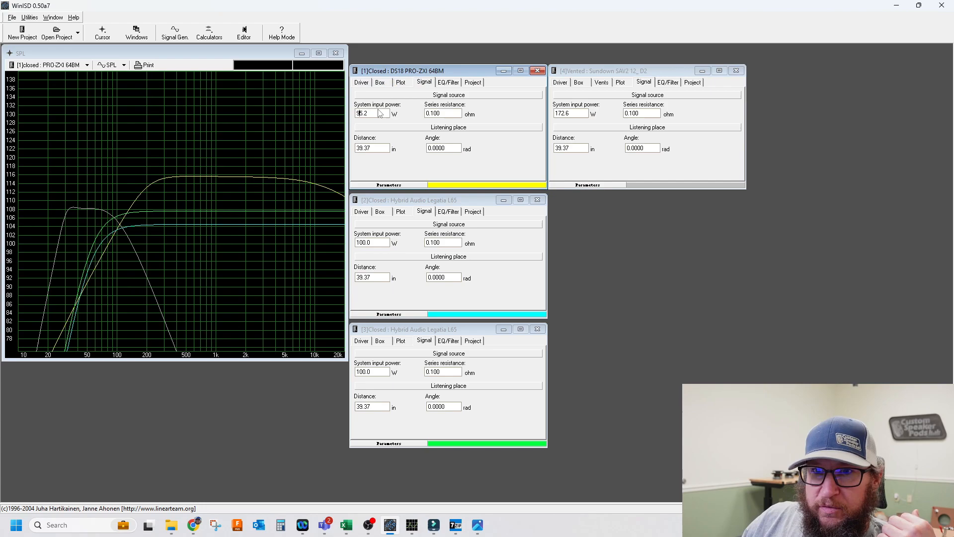
pyautogui.press('Down')
pyautogui.press('Down')
pyautogui.press('Down')
pyautogui.press('Down')
pyautogui.press('Down')
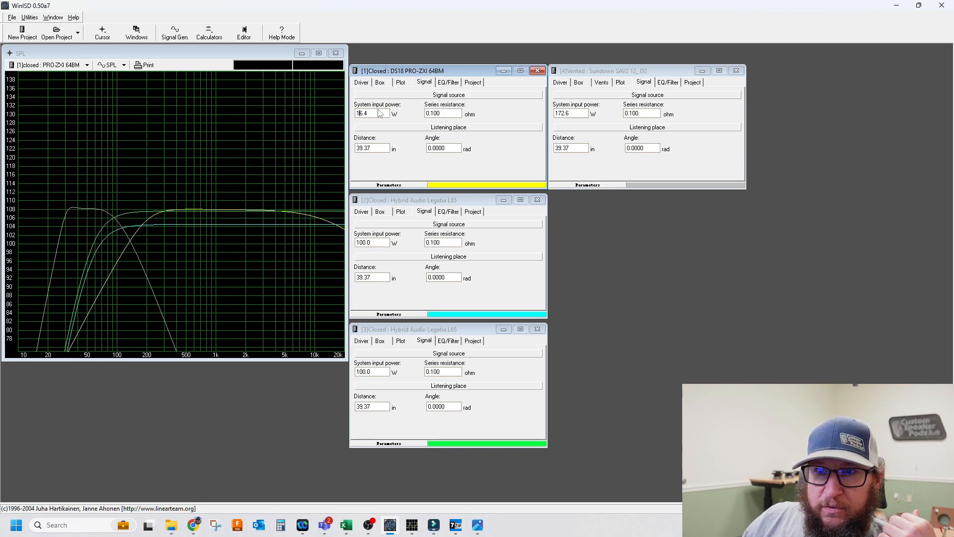
pyautogui.press('Up')
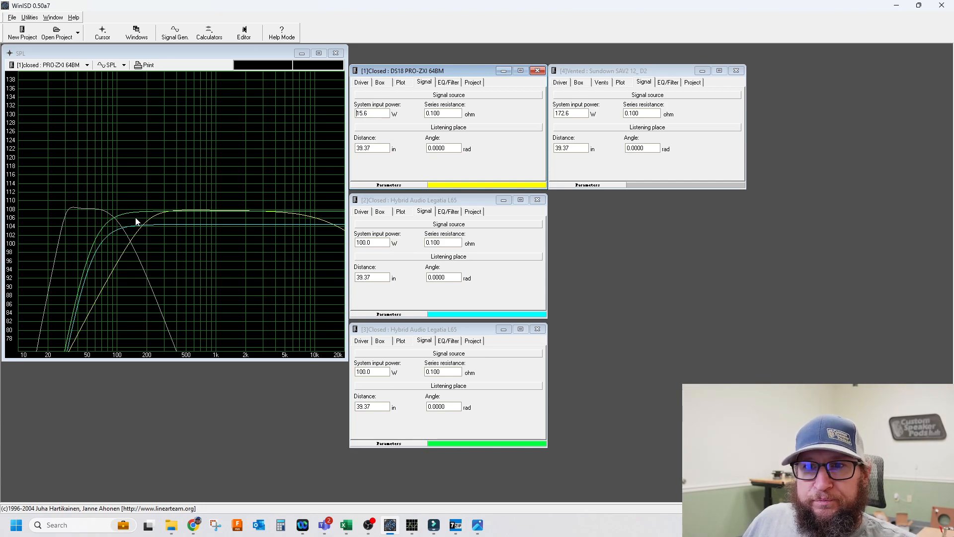
# Step: Raise the DS18 project's system input power to 90.3 W
pyautogui.doubleClick(371, 114)
pyautogui.scroll(1, 372, 113)
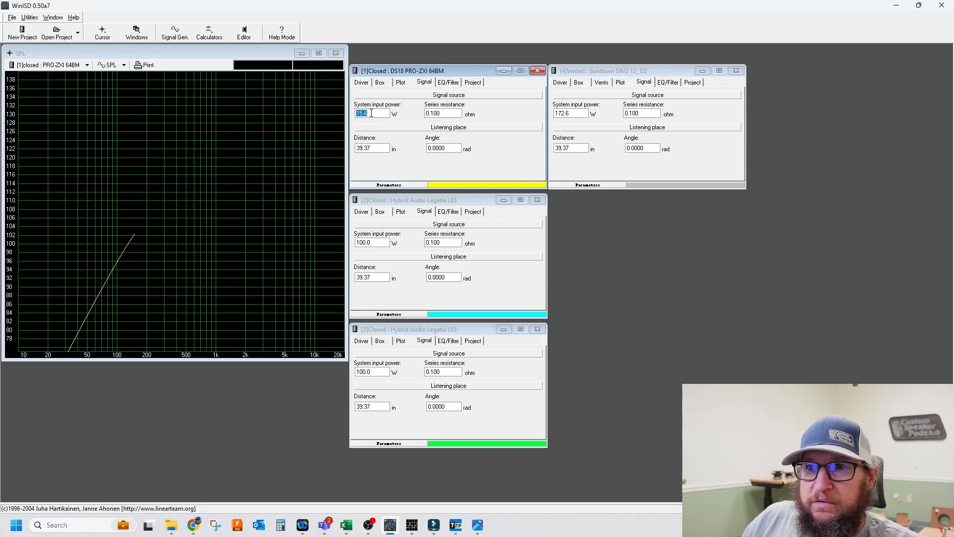
pyautogui.scroll(20, 372, 113)
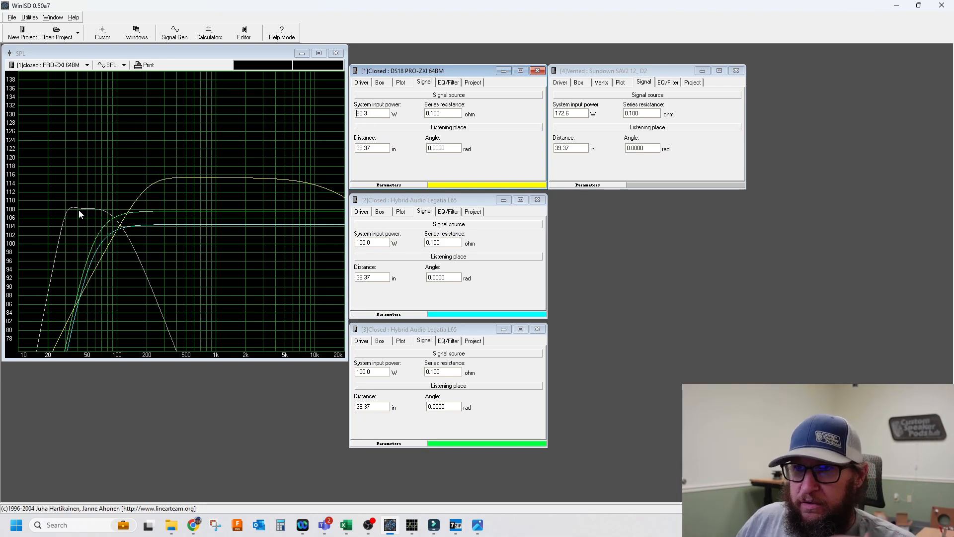
# Step: Reduce the DS18 project's system input power to 11.1 W
pyautogui.press('Down')
pyautogui.press('Down')
pyautogui.press('Down')
pyautogui.press('Down')
pyautogui.press('Down')
pyautogui.press('Down')
pyautogui.press('Down')
pyautogui.press('Down')
pyautogui.press('Down')
pyautogui.press('Down')
pyautogui.press('Down')
pyautogui.press('Down')
pyautogui.press('Down')
pyautogui.press('Down')
pyautogui.press('Down')
pyautogui.press('Down')
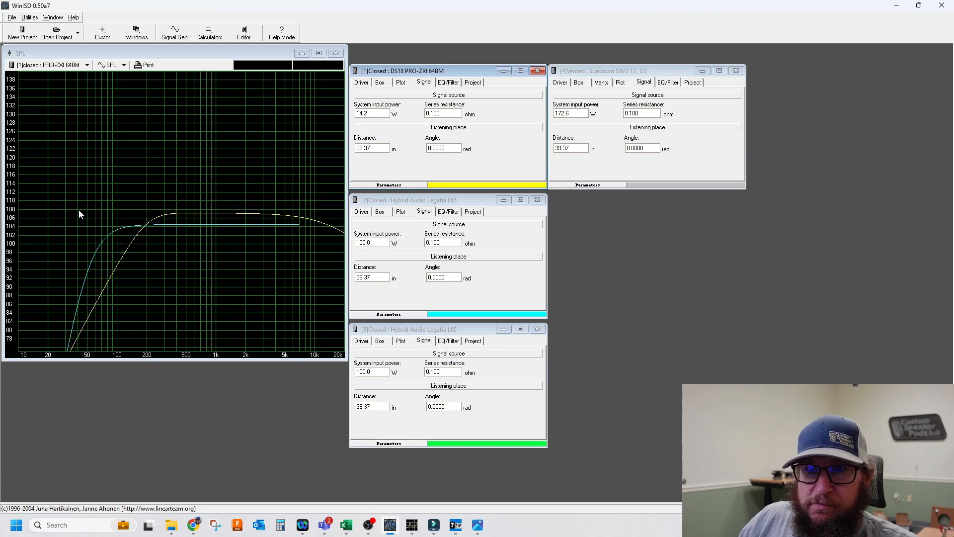
pyautogui.press('Up')
pyautogui.press('Up')
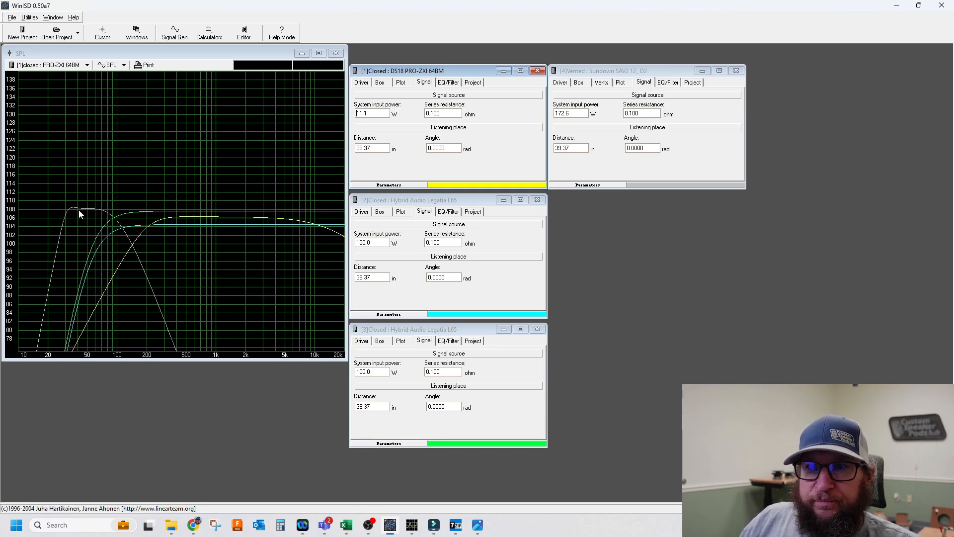